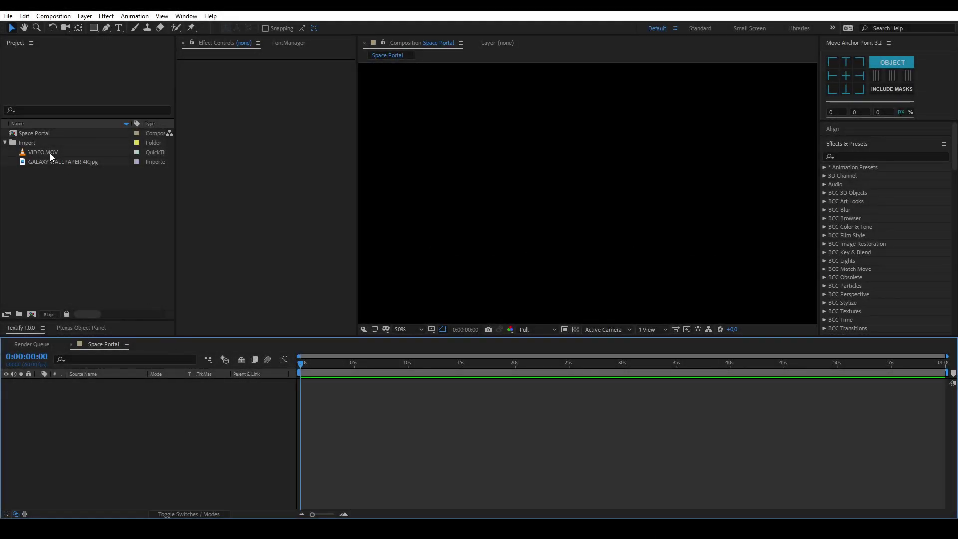
# Add VIDEO.MOV to the Space Portal timeline and set its Scale to 50%.
pyautogui.moveTo(50, 154); pyautogui.dragTo(121, 405)
pyautogui.press(',')
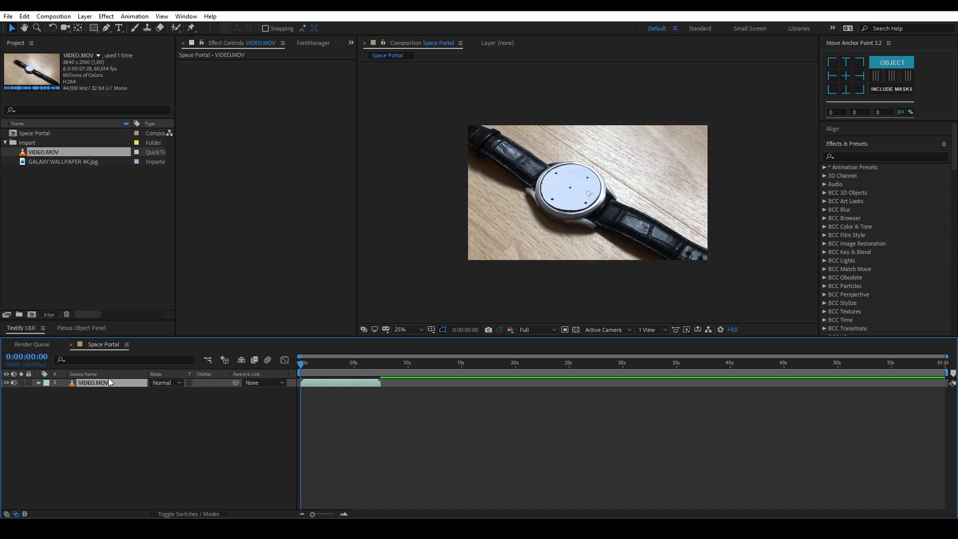
pyautogui.press('s')
pyautogui.click(169, 390)
pyautogui.write('50')
pyautogui.press('Return')
# Pre-compose the layer as 'VIDEO' with all attributes moved into the new composition.
pyautogui.click(170, 406)
pyautogui.rightClick(115, 381)
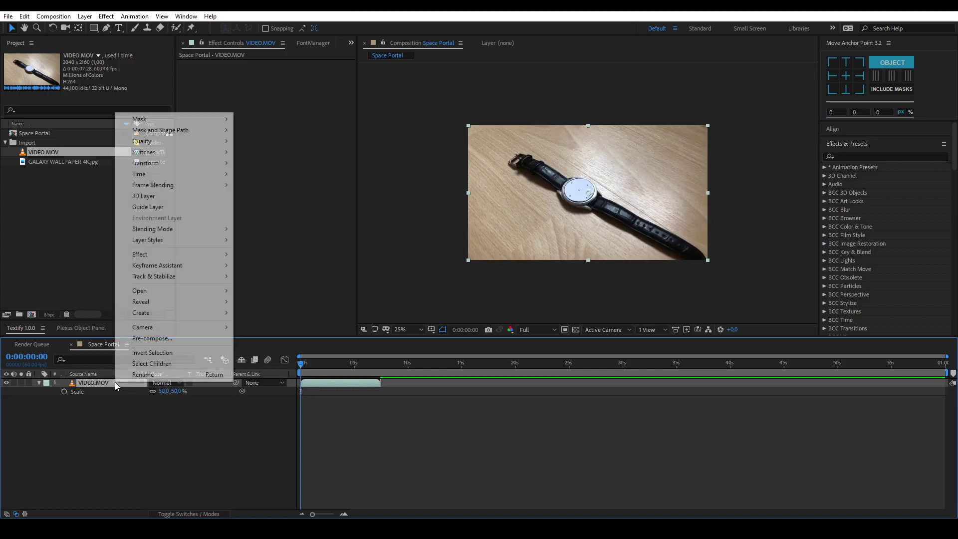
pyautogui.click(146, 340)
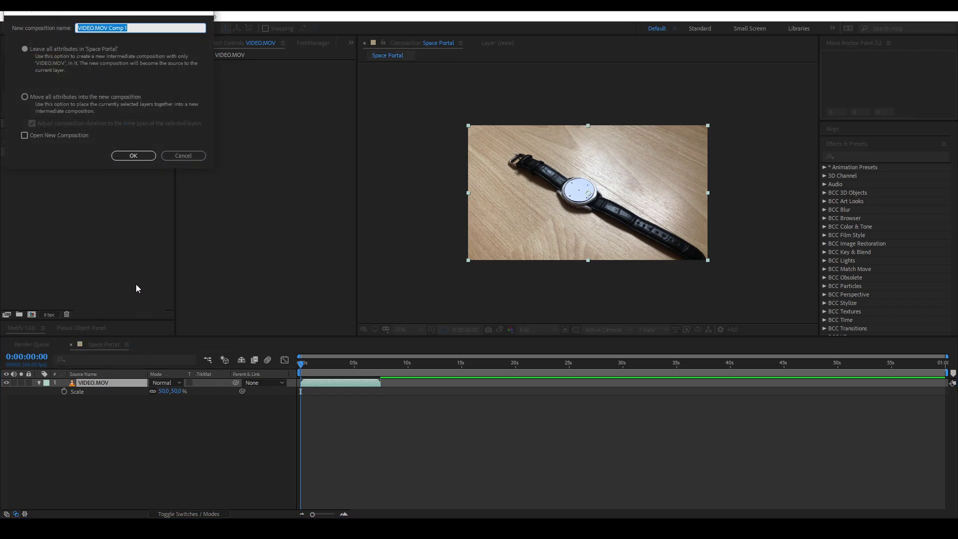
pyautogui.click(110, 28)
pyautogui.moveTo(92, 28); pyautogui.dragTo(129, 28)
pyautogui.press('BackSpace')
pyautogui.click(25, 97)
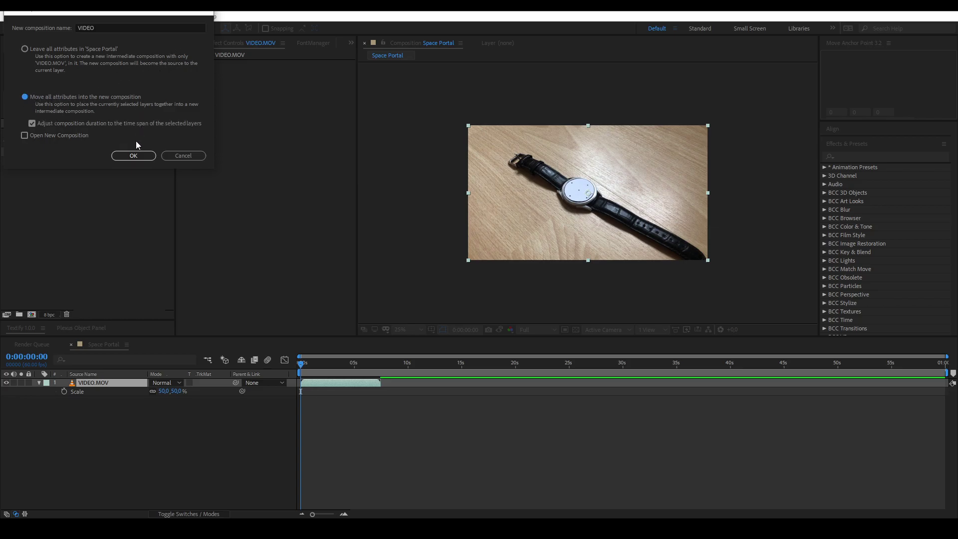
pyautogui.click(134, 158)
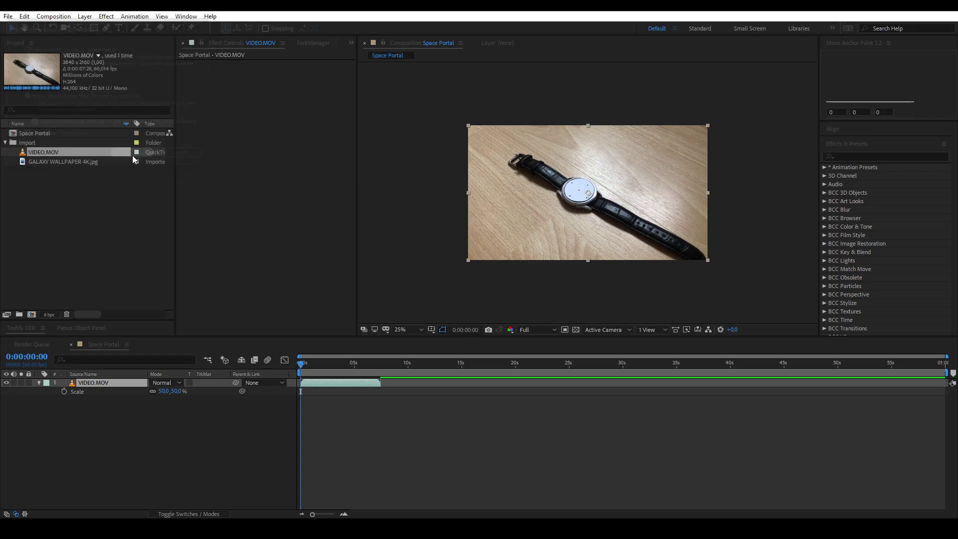
# Mute the VIDEO layer's audio, open the precomp, and apply Curves to the footage.
pyautogui.click(106, 410)
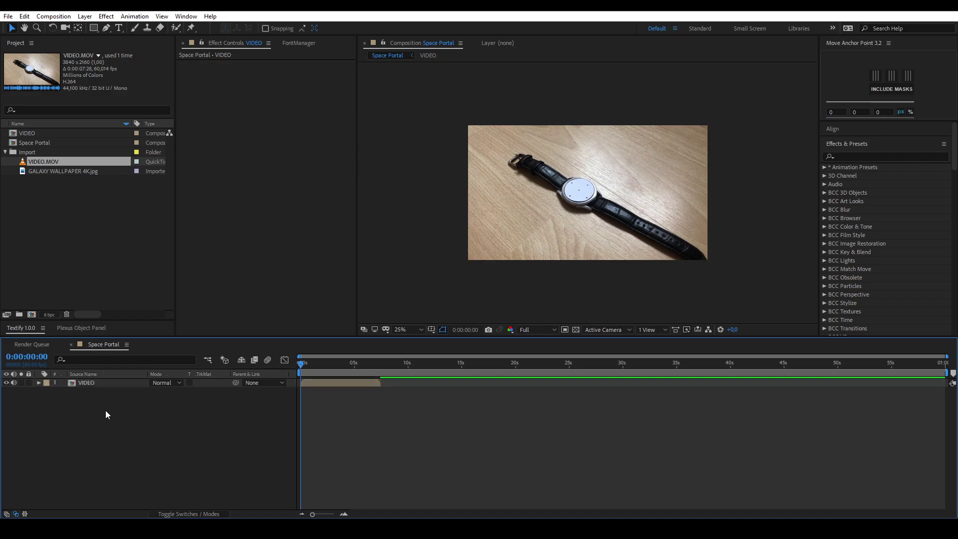
pyautogui.click(15, 382)
pyautogui.doubleClick(87, 382)
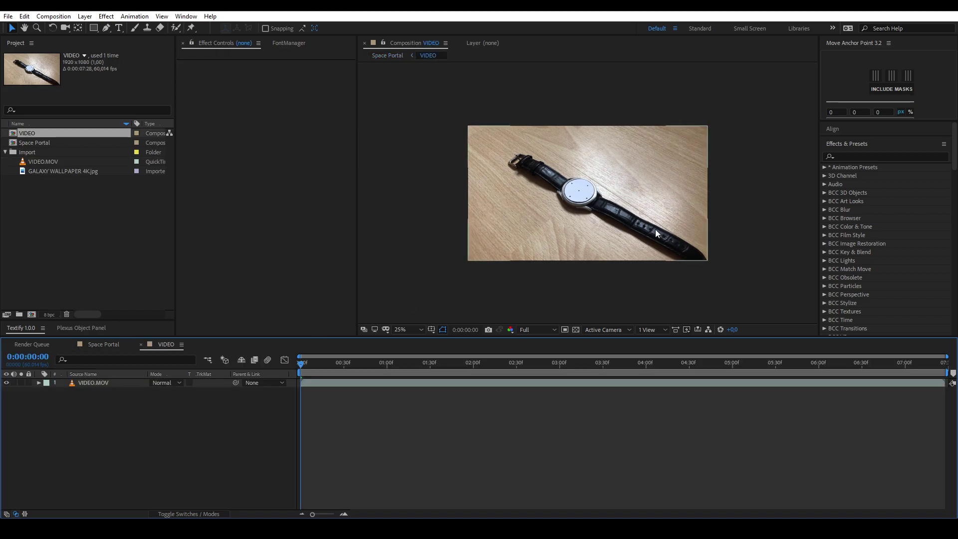
pyautogui.click(856, 155)
pyautogui.write('curves')
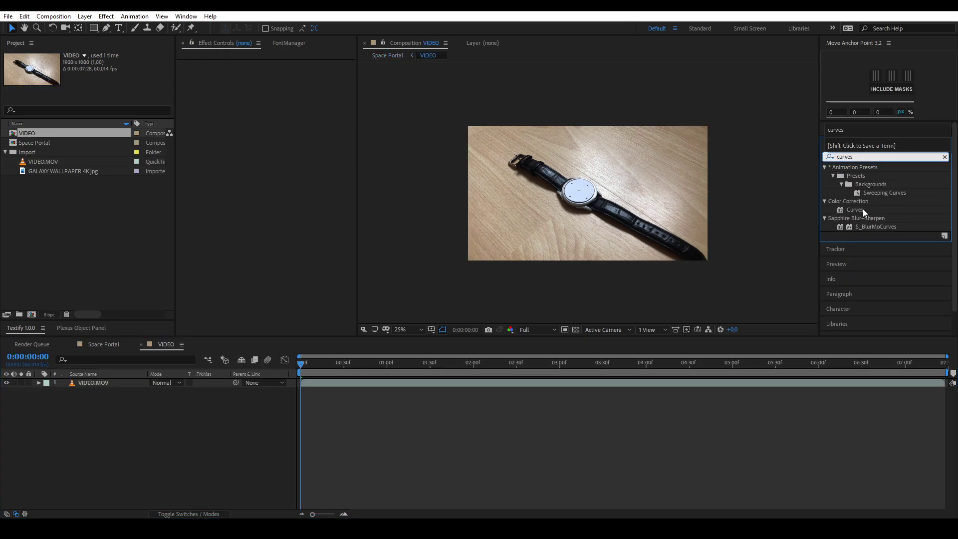
pyautogui.moveTo(864, 212); pyautogui.dragTo(655, 215)
# Add the Sharpen and Brightness & Contrast effects to the watch footage.
pyautogui.click(945, 156)
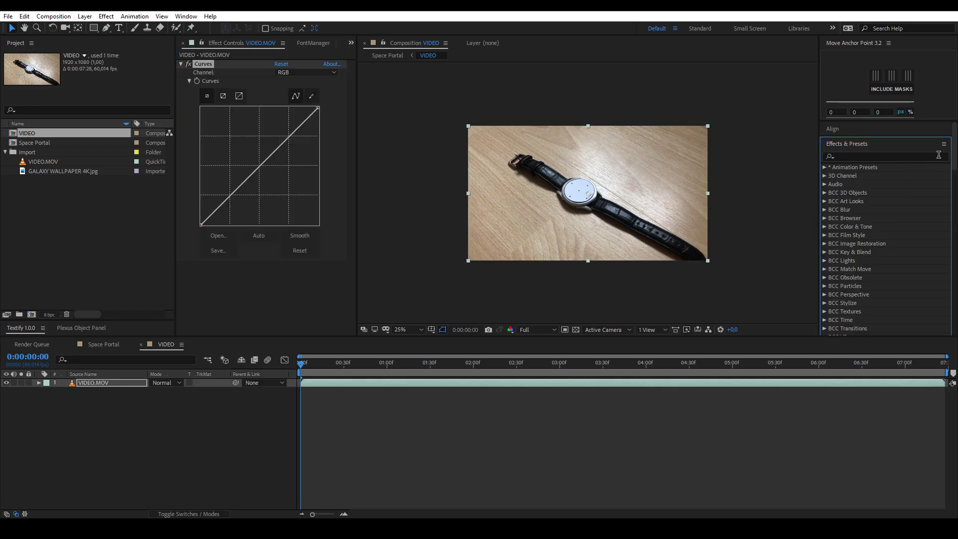
pyautogui.write('sharpen')
pyautogui.click(853, 227)
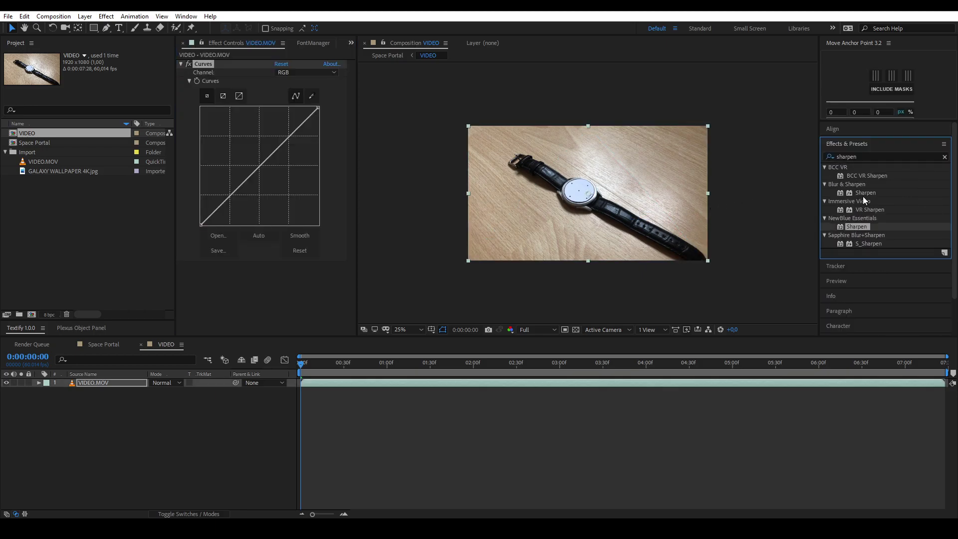
pyautogui.moveTo(863, 194); pyautogui.dragTo(694, 200)
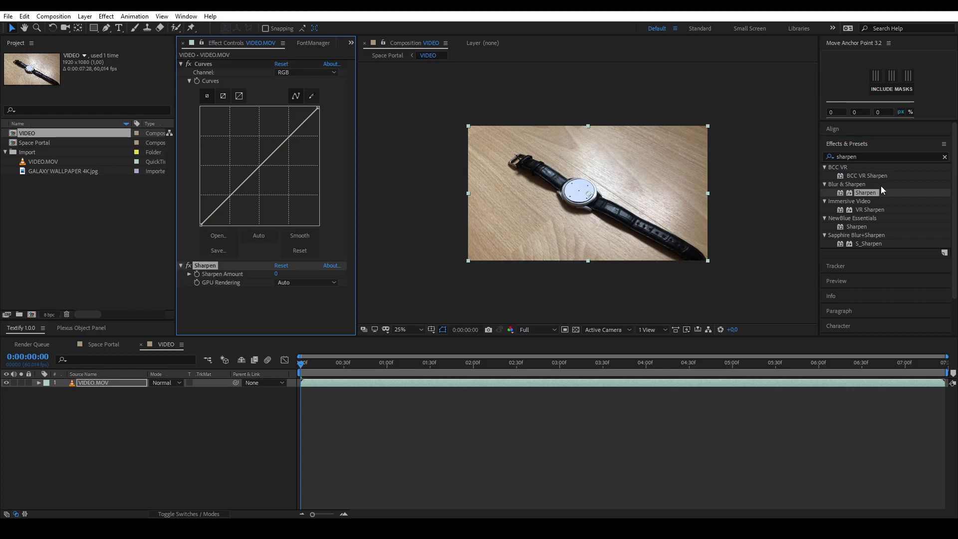
pyautogui.click(831, 157)
pyautogui.write('brightness')
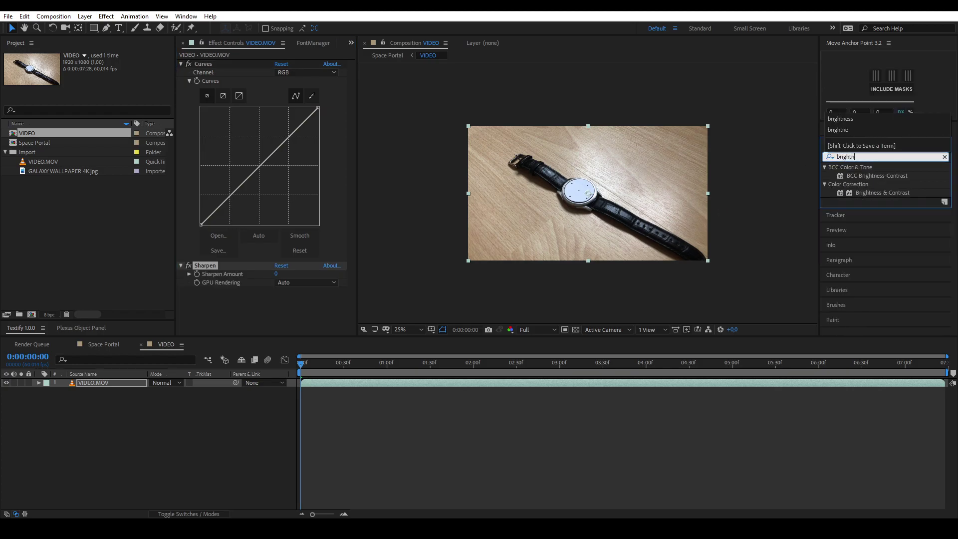
pyautogui.click(878, 194)
pyautogui.moveTo(878, 194); pyautogui.dragTo(646, 206)
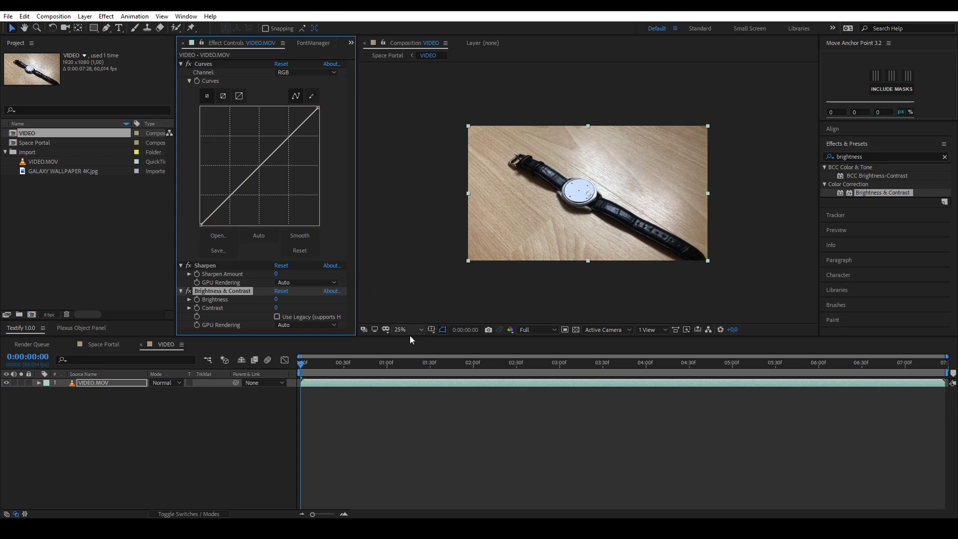
# Bend Curves into an S-curve and set Sharpen 15, Brightness 6, Contrast 99.
pyautogui.press('/')
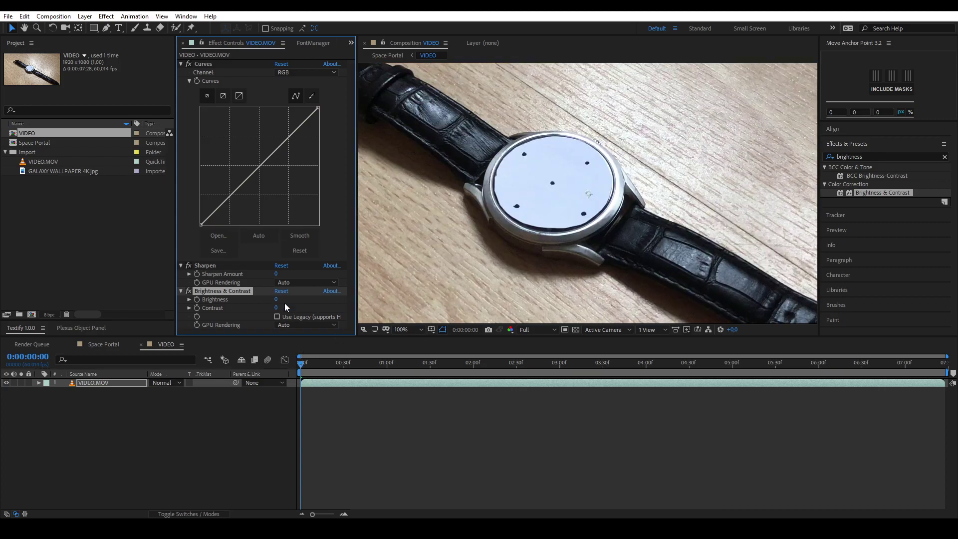
pyautogui.moveTo(272, 153); pyautogui.dragTo(278, 143)
pyautogui.moveTo(249, 176); pyautogui.dragTo(255, 196)
pyautogui.moveTo(281, 321); pyautogui.dragTo(289, 321)
pyautogui.moveTo(280, 359); pyautogui.dragTo(331, 371)
pyautogui.scroll(-1, 516, 287)
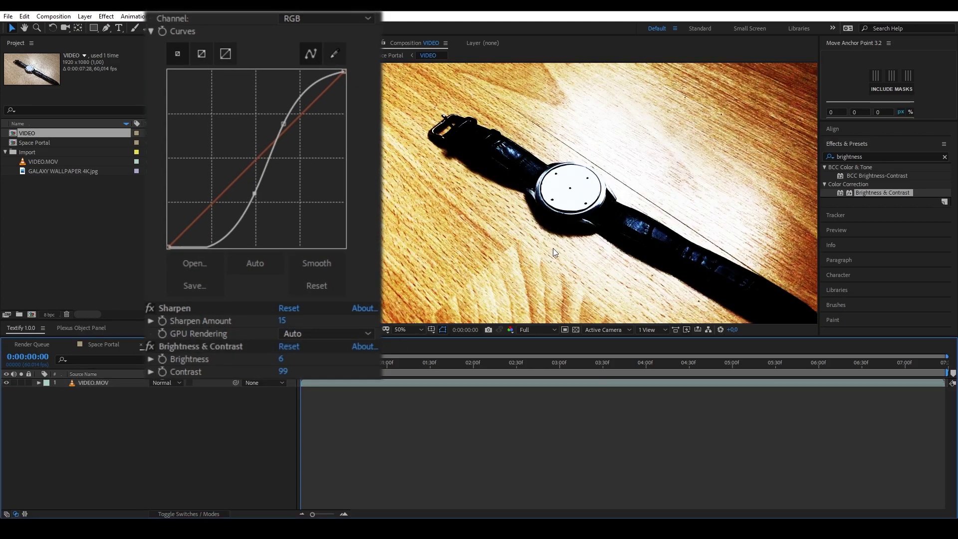
pyautogui.scroll(-1, 559, 238)
pyautogui.scroll(1, 558, 238)
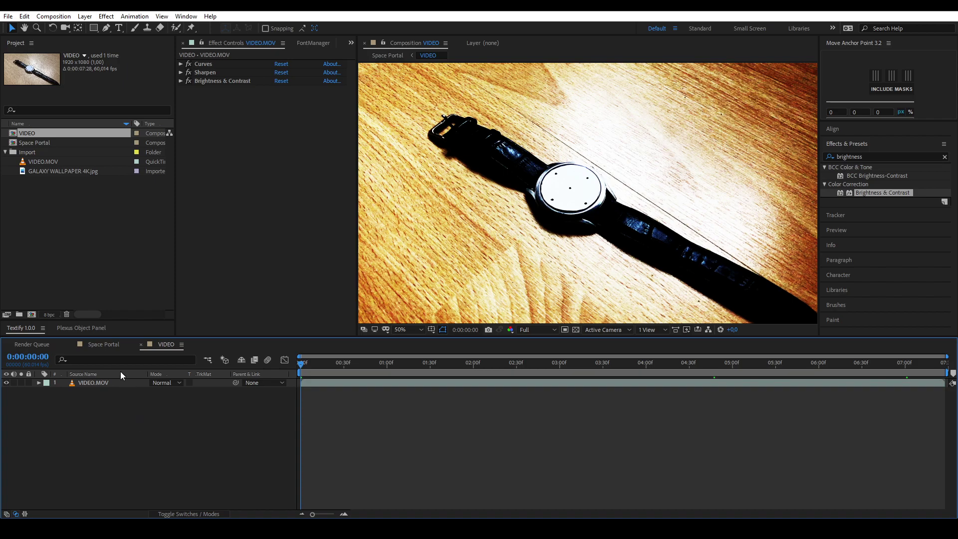
# Back in Space Portal, run Track Camera on the VIDEO layer from the Tracker panel.
pyautogui.click(102, 344)
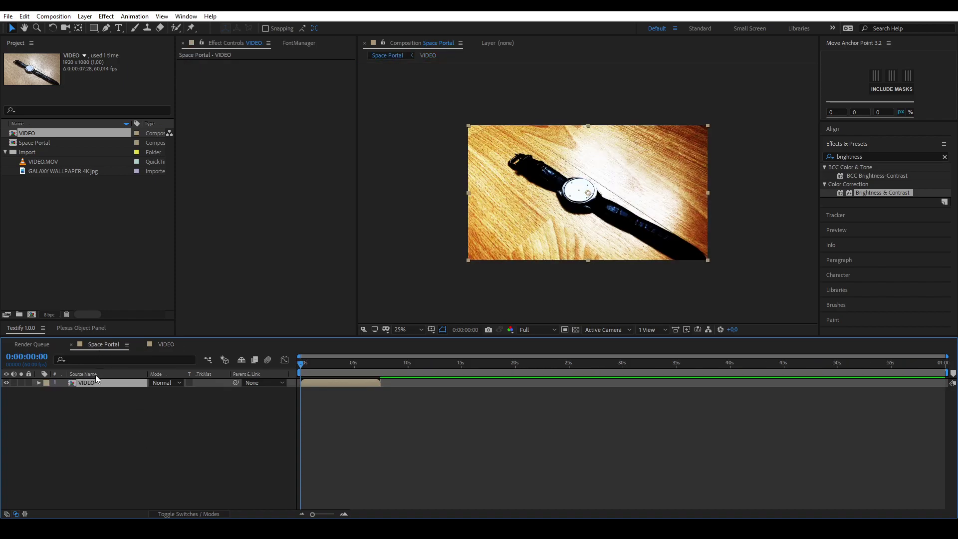
pyautogui.click(97, 432)
pyautogui.click(884, 145)
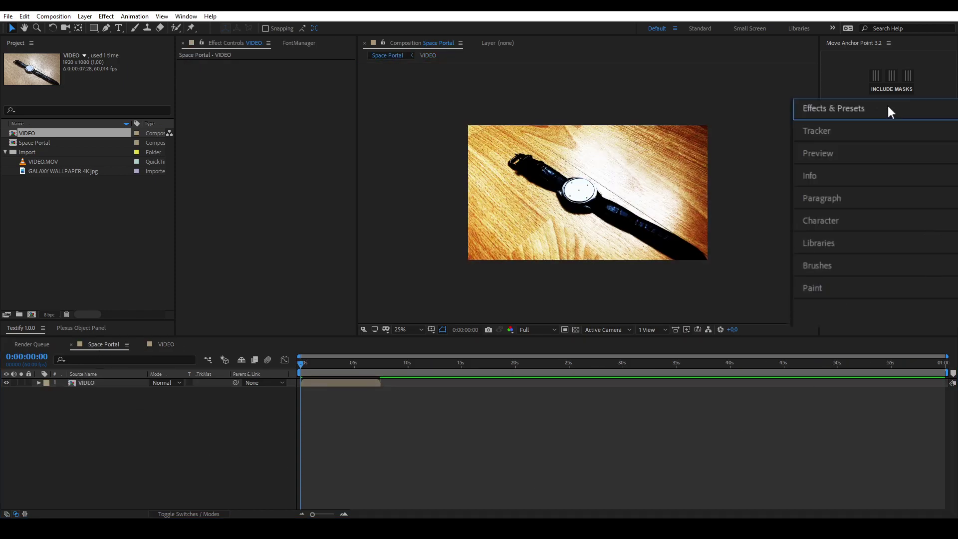
pyautogui.click(875, 134)
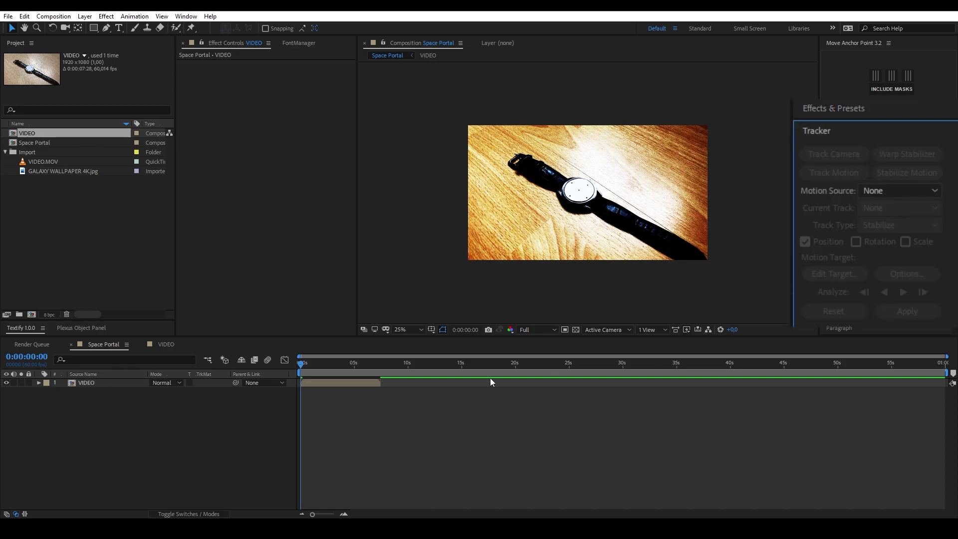
pyautogui.click(110, 385)
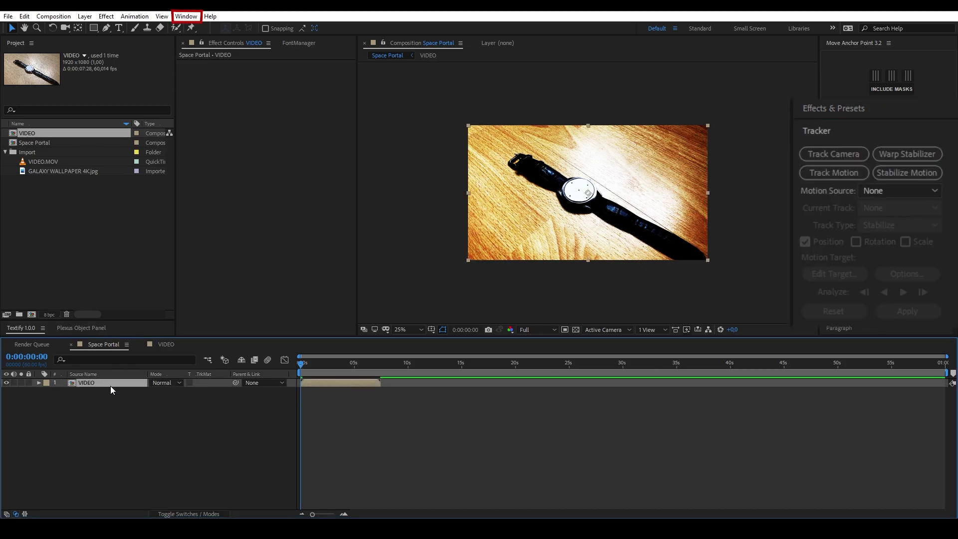
pyautogui.click(838, 154)
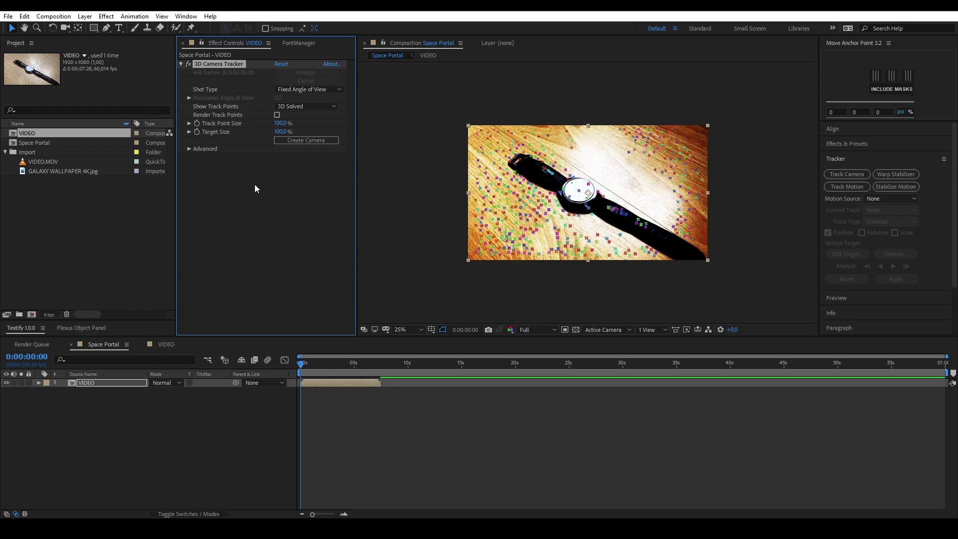
# Show the camera tracker's solved track points and move to a later frame.
pyautogui.click(189, 149)
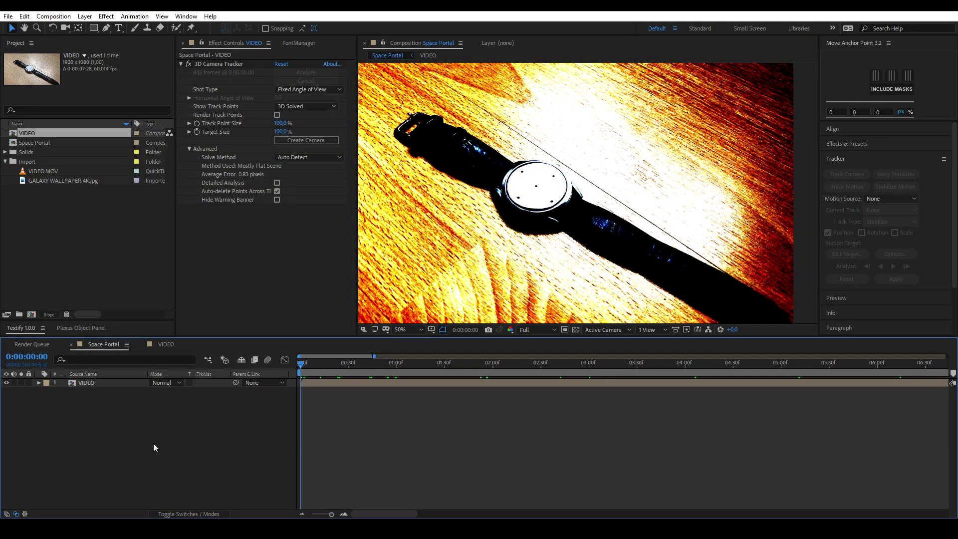
pyautogui.click(226, 65)
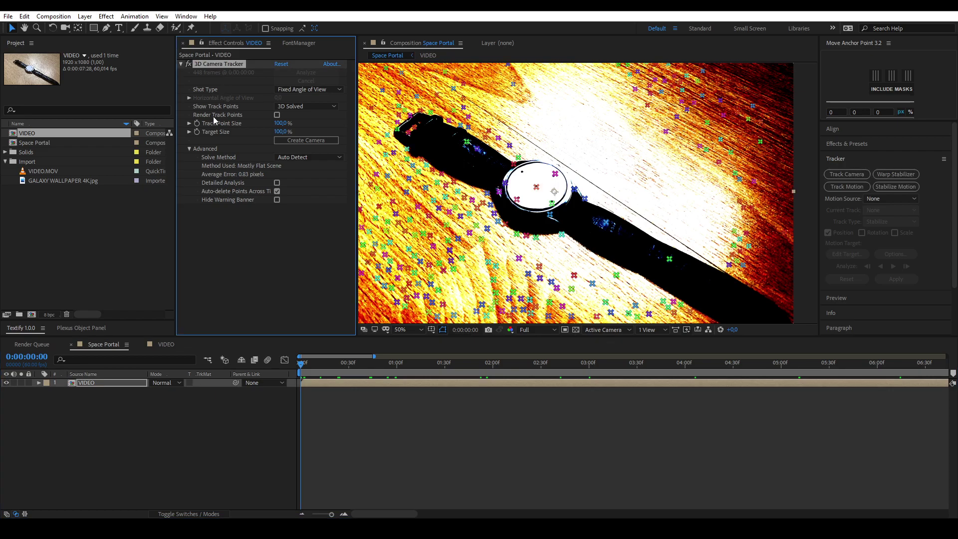
pyautogui.scroll(2, 524, 284)
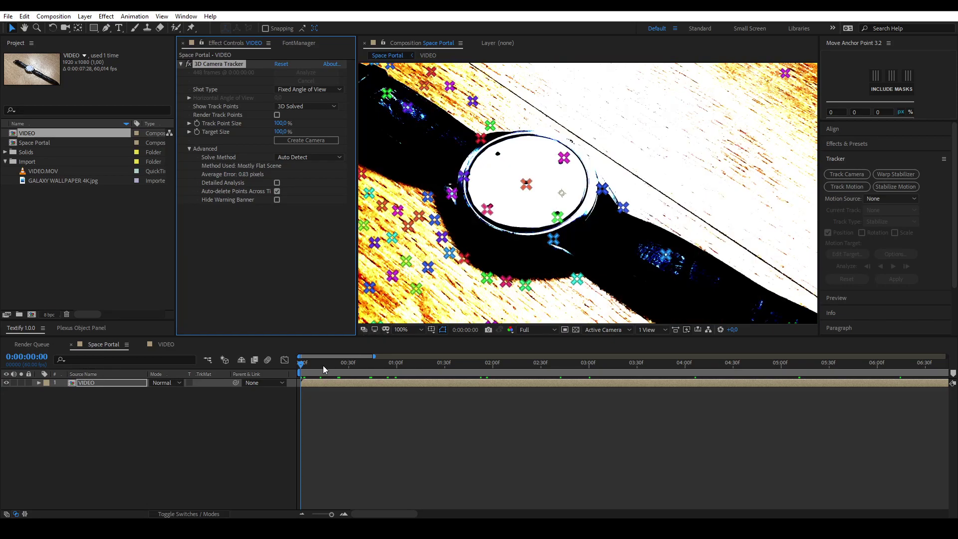
pyautogui.moveTo(322, 364); pyautogui.dragTo(519, 369)
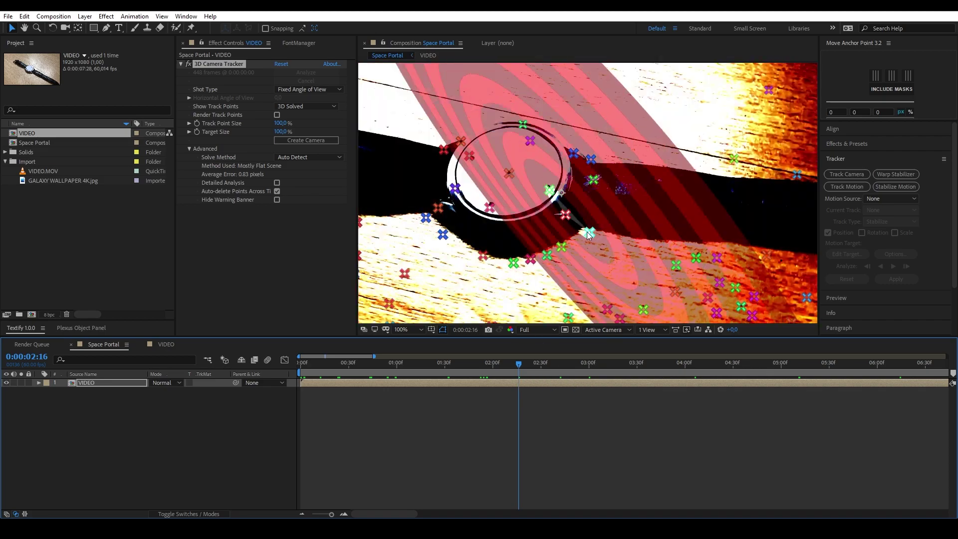
pyautogui.click(542, 365)
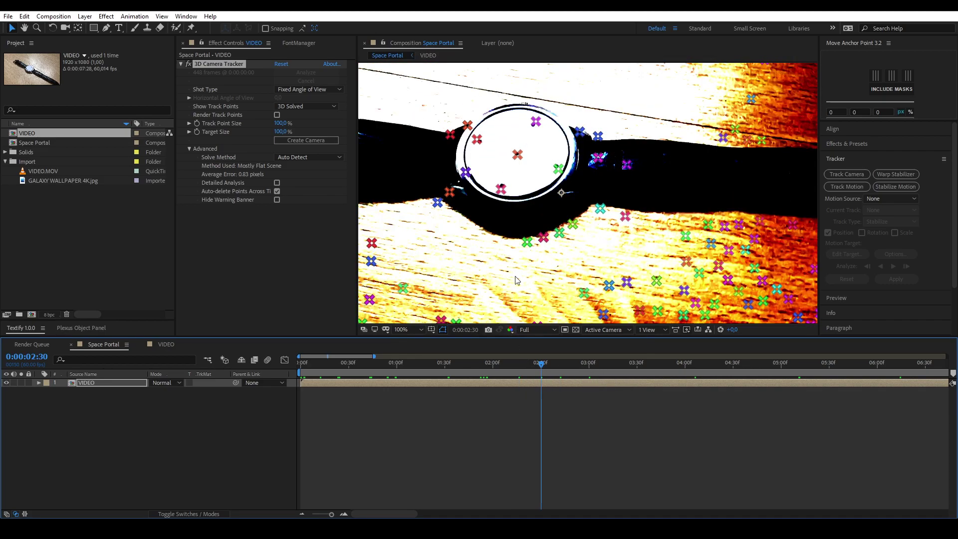
# Select several track points around the watch dial's centre to set the target plane.
pyautogui.click(517, 155)
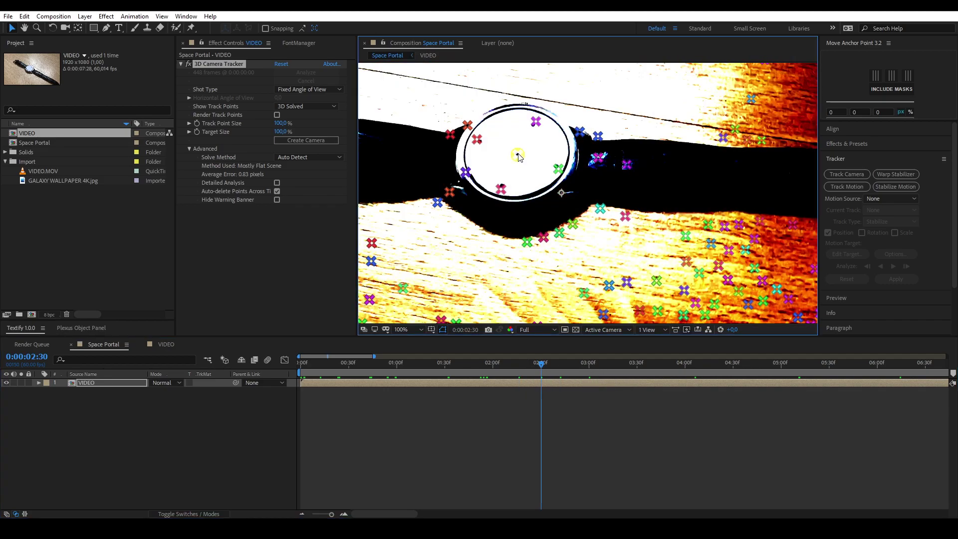
pyautogui.keyDown('shift'); pyautogui.click(535, 121); pyautogui.keyUp('shift')
pyautogui.keyDown('shift'); pyautogui.click(477, 140); pyautogui.keyUp('shift')
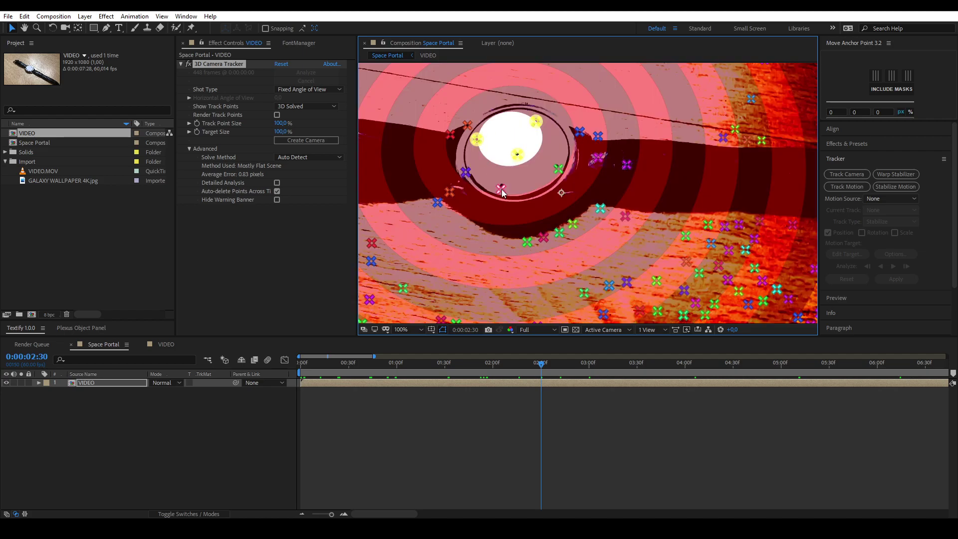
pyautogui.keyDown('shift'); pyautogui.click(501, 189); pyautogui.keyUp('shift')
pyautogui.keyDown('shift'); pyautogui.click(559, 169); pyautogui.keyUp('shift')
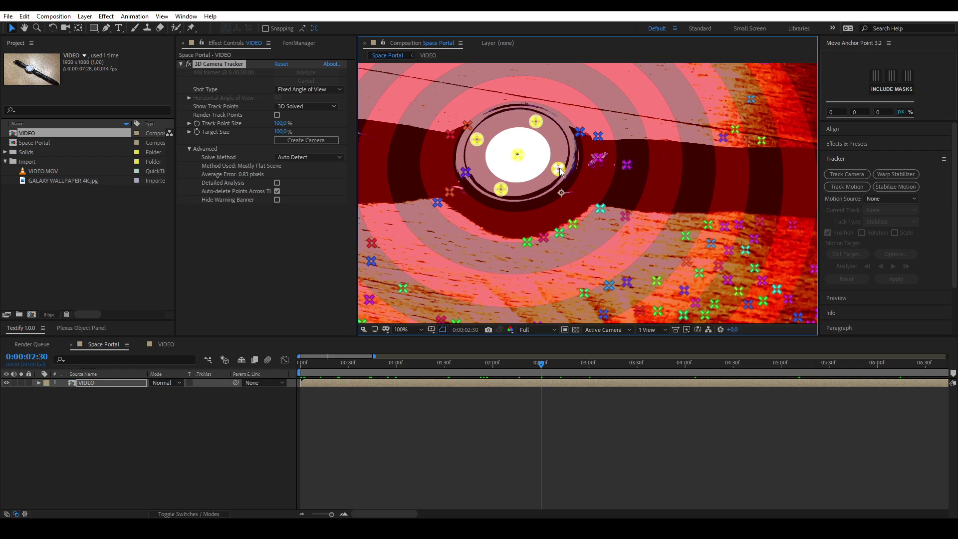
# Create a Track Null 1 and 3D Tracker Camera from the selected target.
pyautogui.rightClick(507, 154)
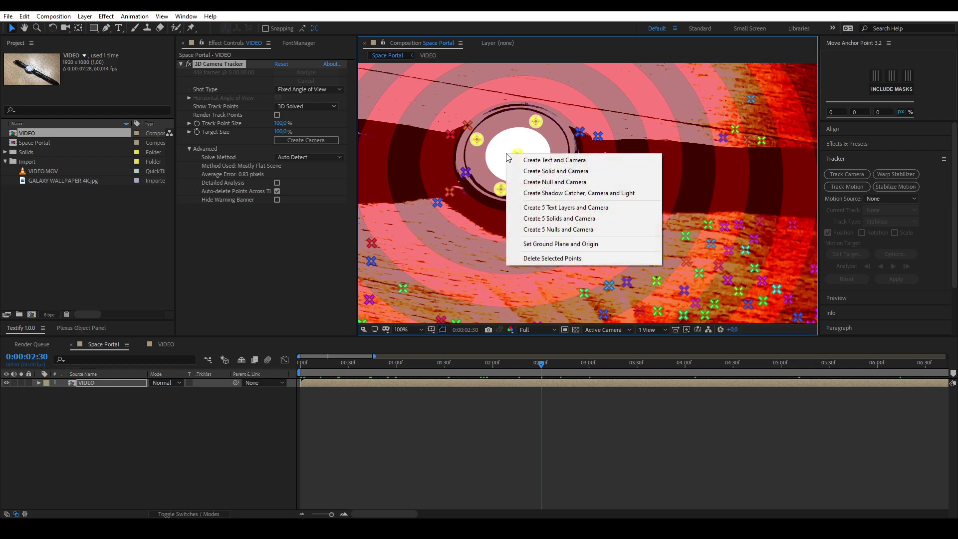
pyautogui.click(550, 182)
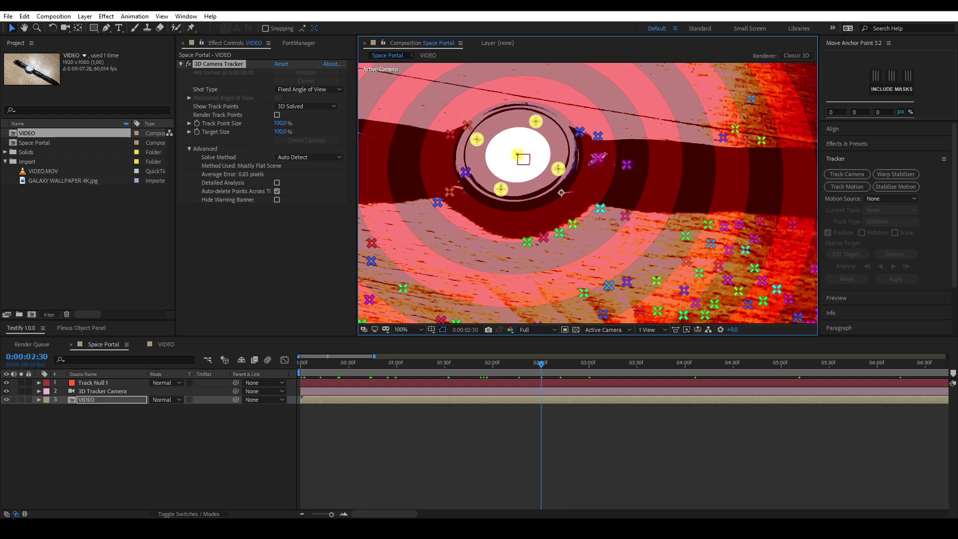
pyautogui.click(115, 390)
pyautogui.click(121, 383)
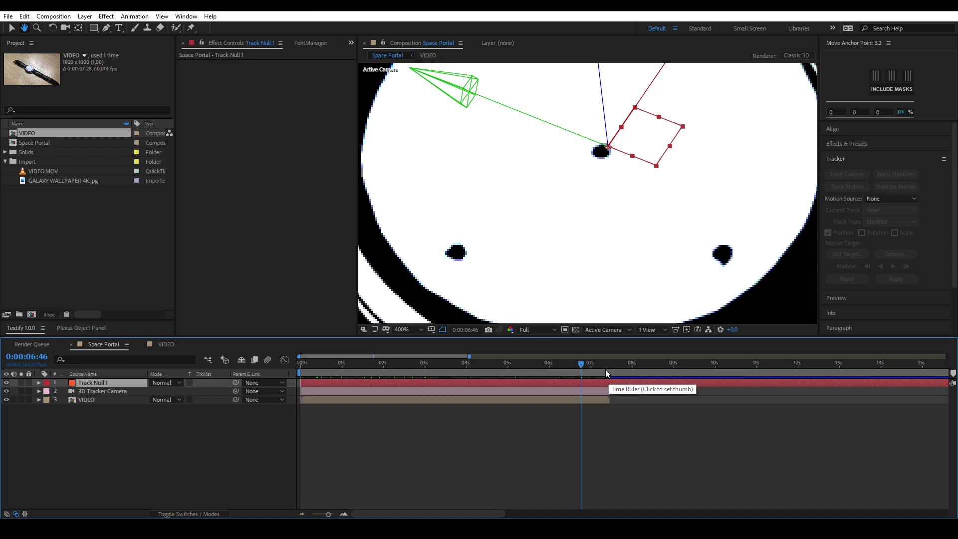
# Split Track Null 1 at 0:00:07:28, delete the excess part, and return to the start.
pyautogui.moveTo(606, 367); pyautogui.dragTo(609, 368)
pyautogui.press(';')
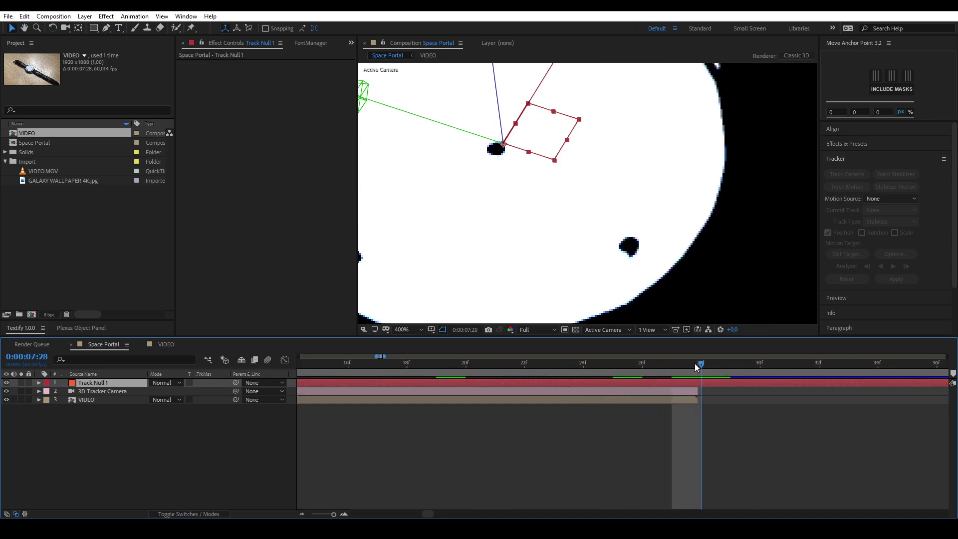
pyautogui.click(697, 363)
pyautogui.hotkey('ctrl', 'shift', 'd')
pyautogui.press('Delete')
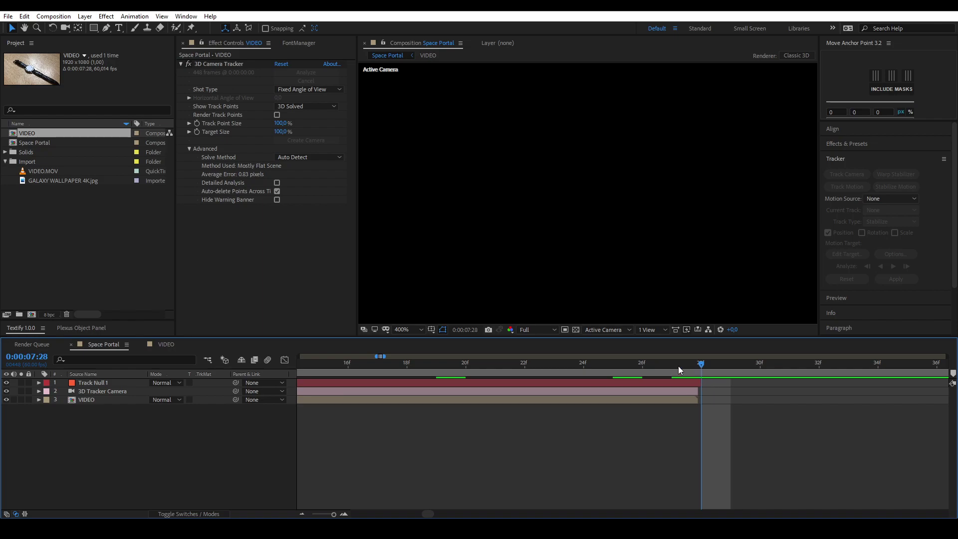
pyautogui.press(';')
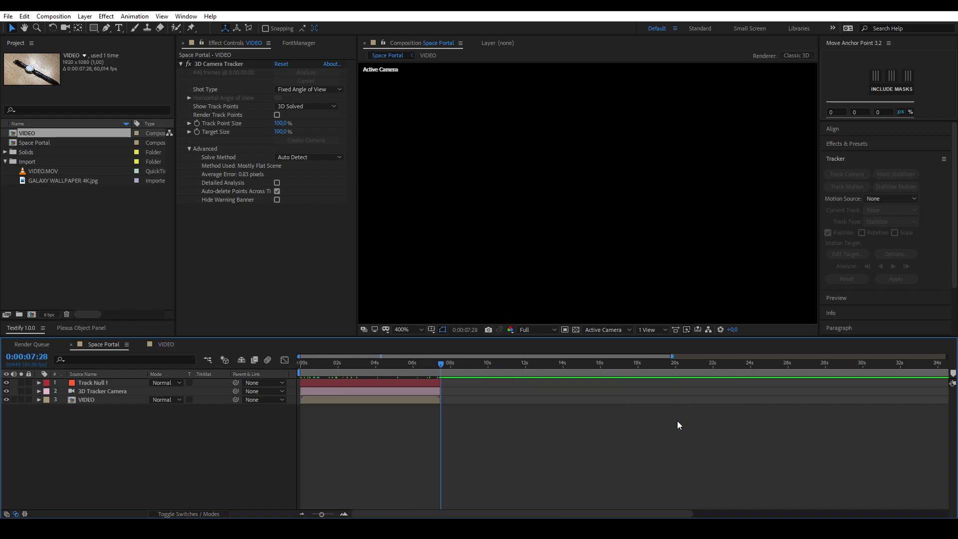
pyautogui.click(360, 372)
pyautogui.press('Home')
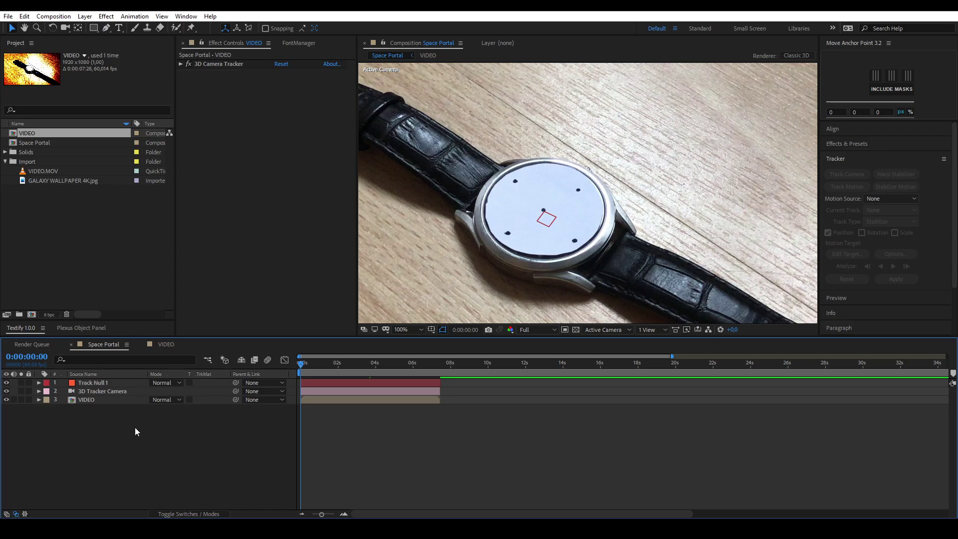
# Create Shape Layer 1 with an ellipse and red fill, and show the Switches columns.
pyautogui.click(85, 16)
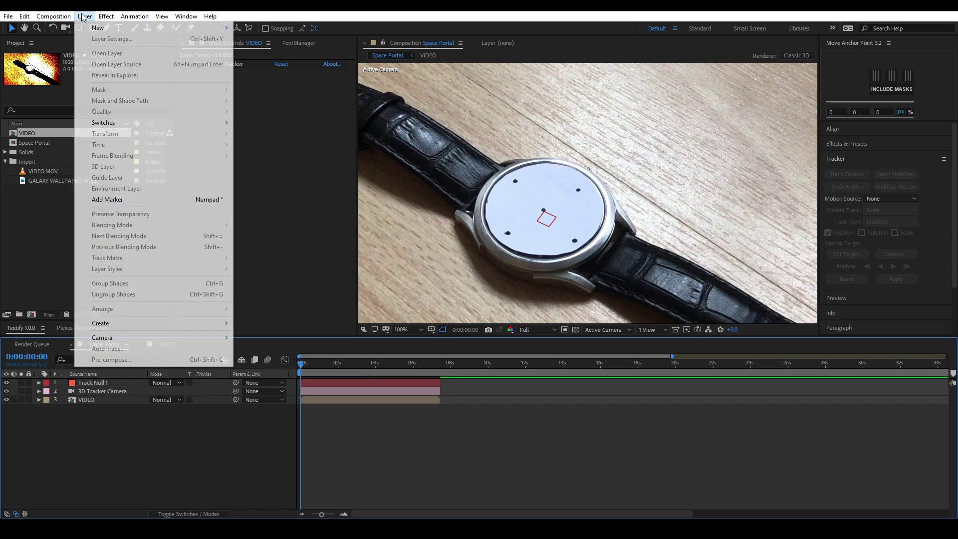
pyautogui.moveTo(188, 29)
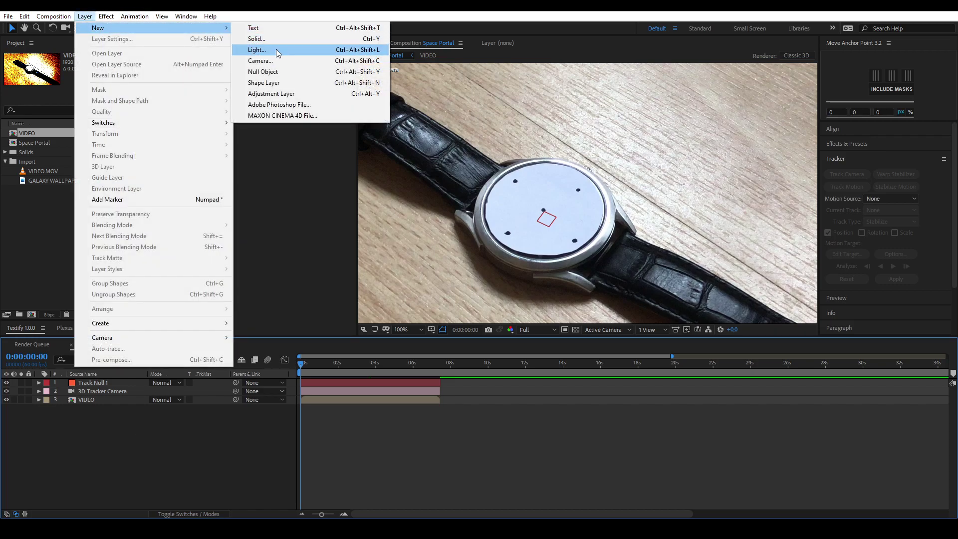
pyautogui.click(278, 82)
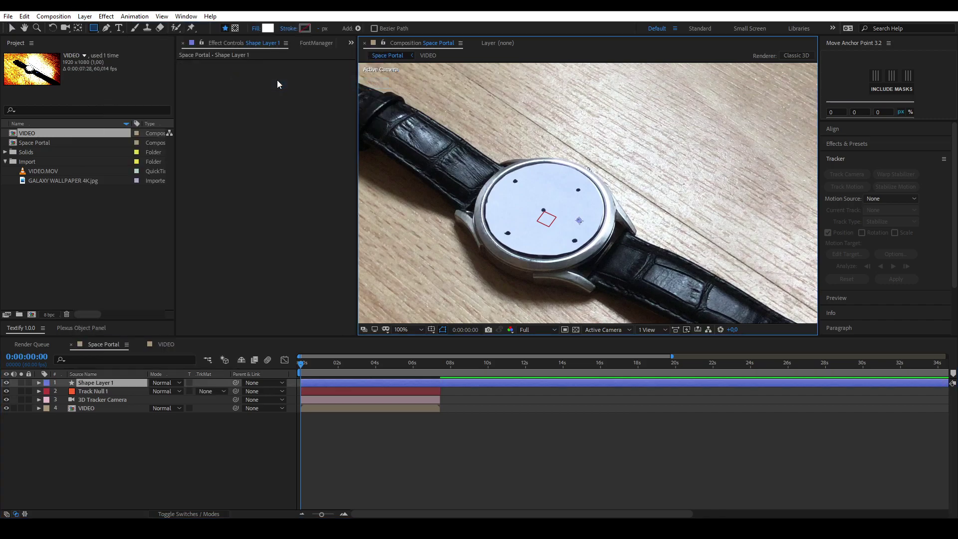
pyautogui.click(359, 29)
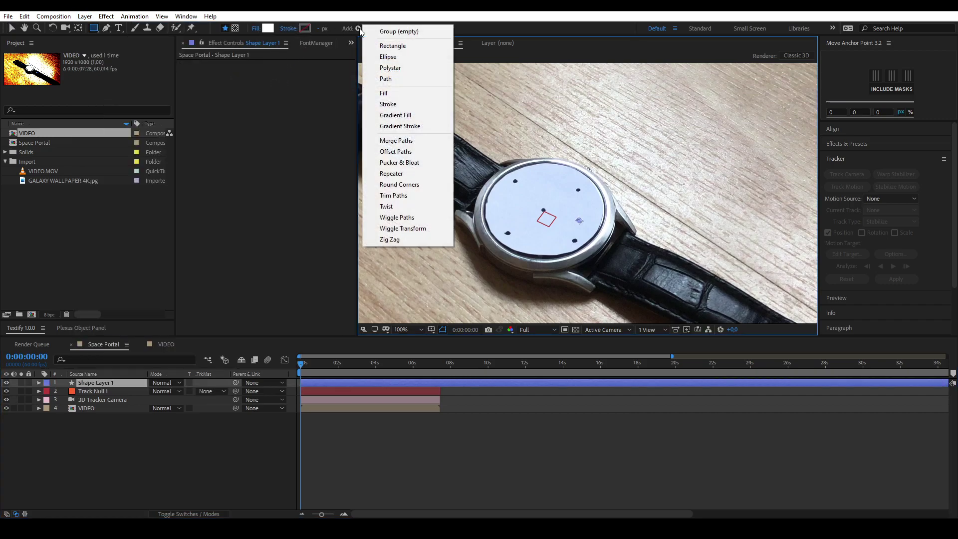
pyautogui.click(385, 56)
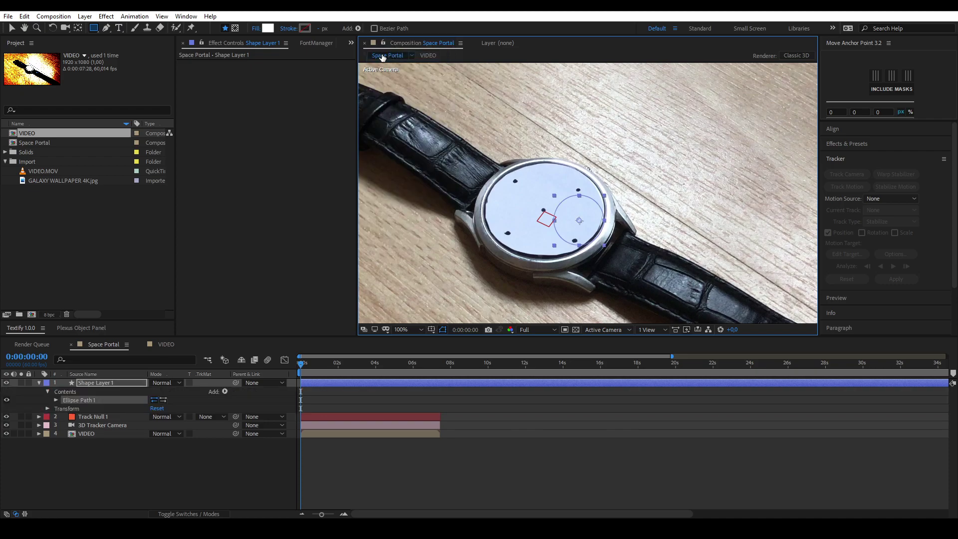
pyautogui.click(357, 29)
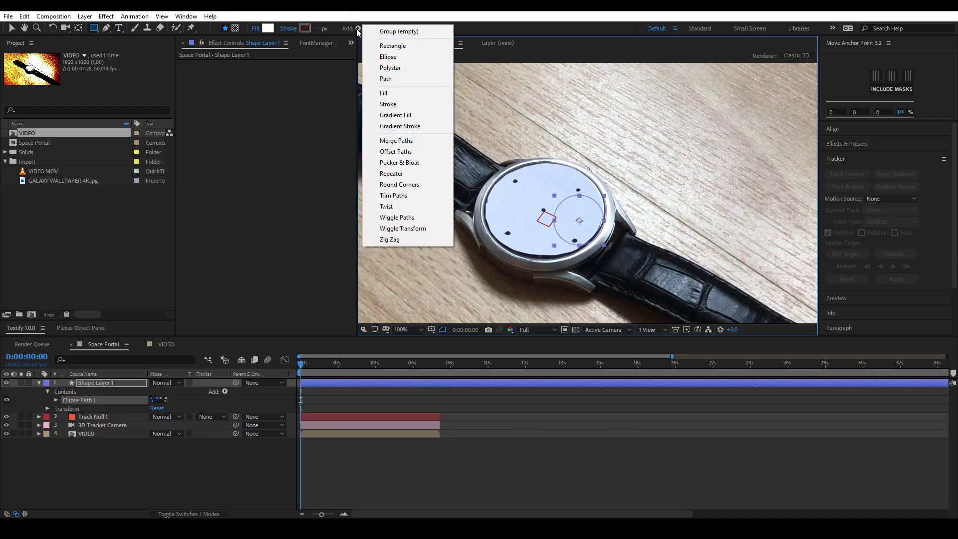
pyautogui.click(381, 96)
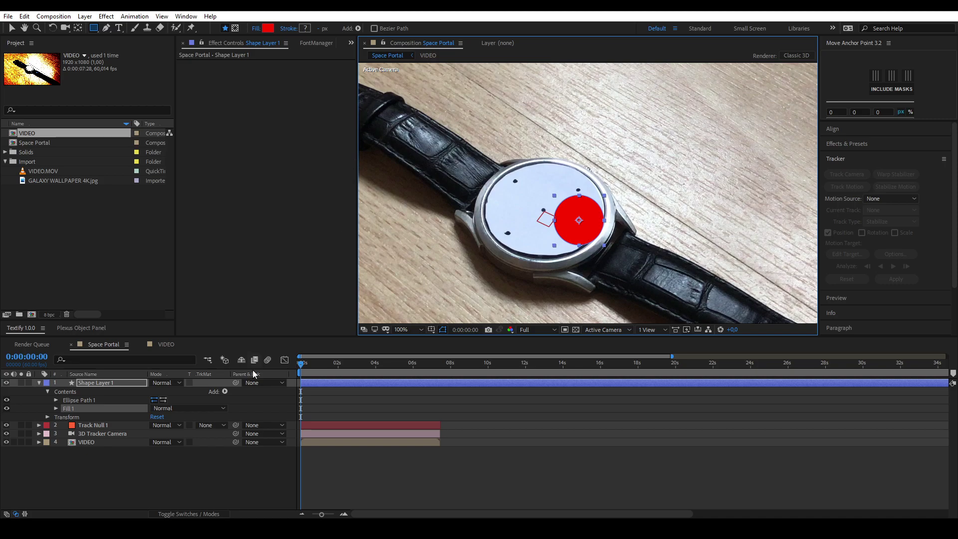
pyautogui.click(209, 470)
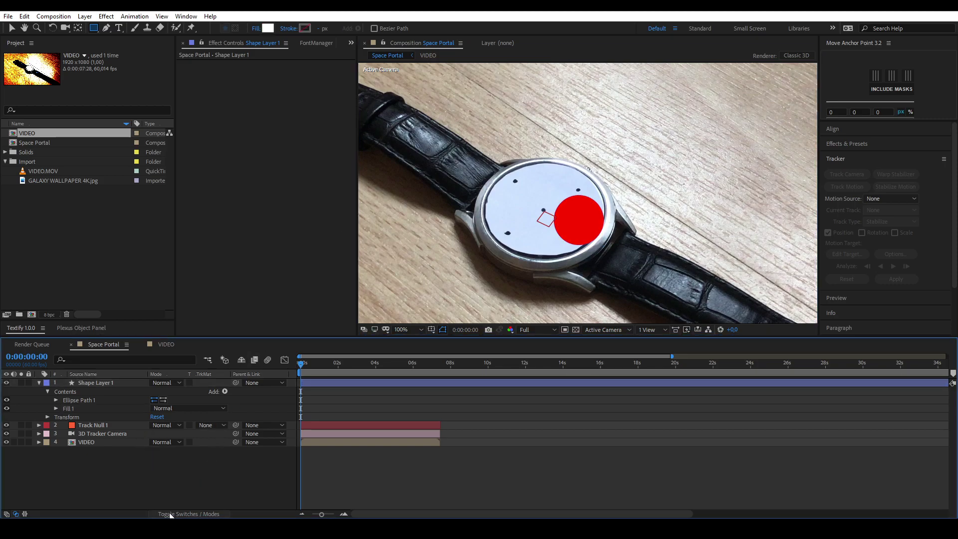
pyautogui.click(196, 514)
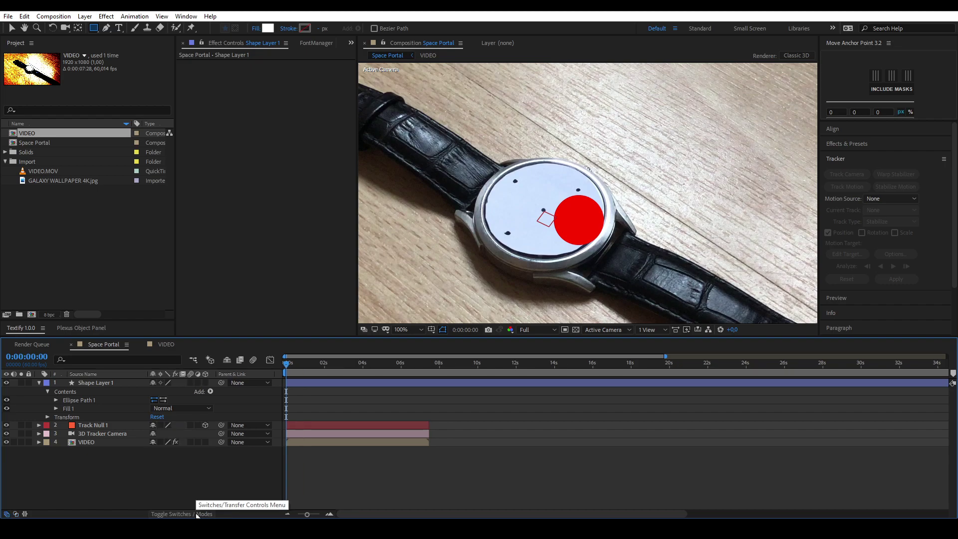
# Make Shape Layer 1 3D below Track Null 1, showing Position and Rotation on both.
pyautogui.click(206, 383)
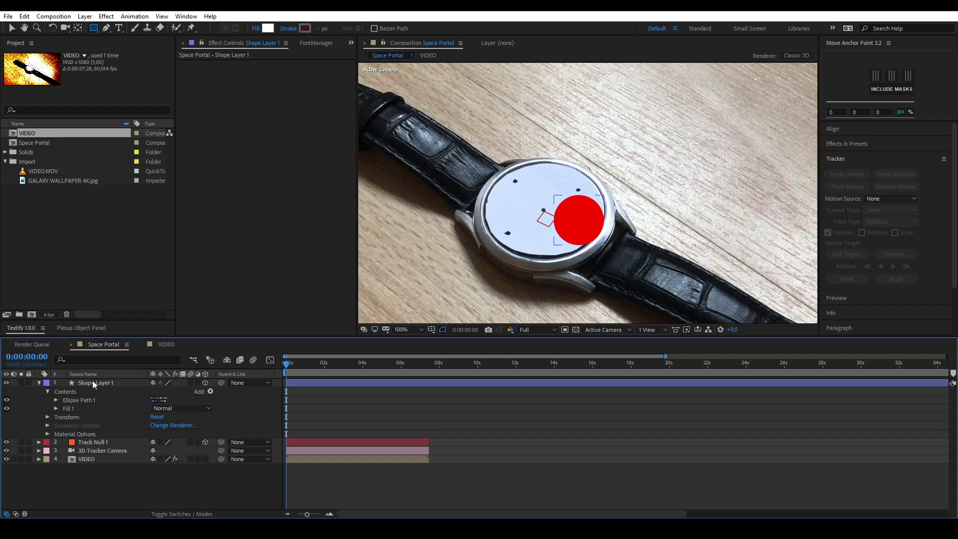
pyautogui.moveTo(92, 382); pyautogui.dragTo(87, 444)
pyautogui.click(113, 384)
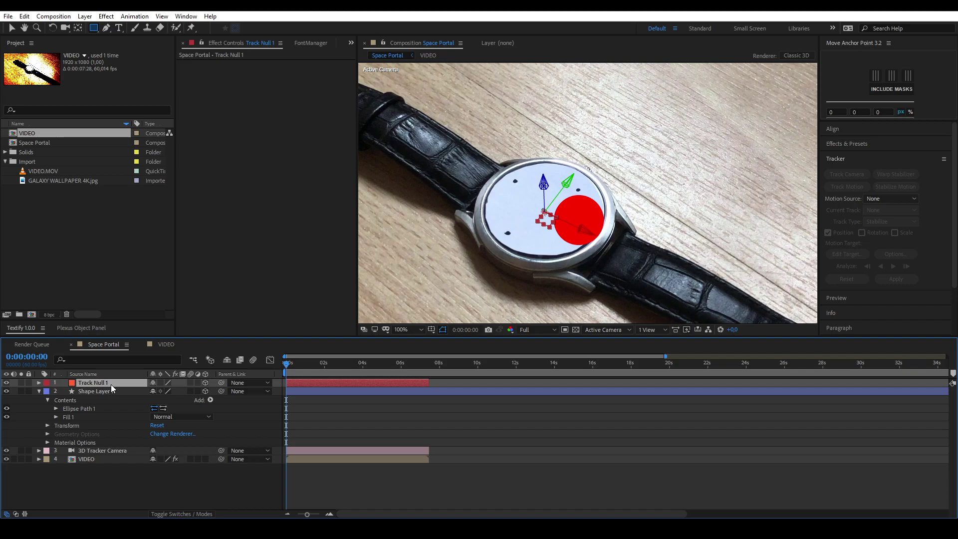
pyautogui.press('p')
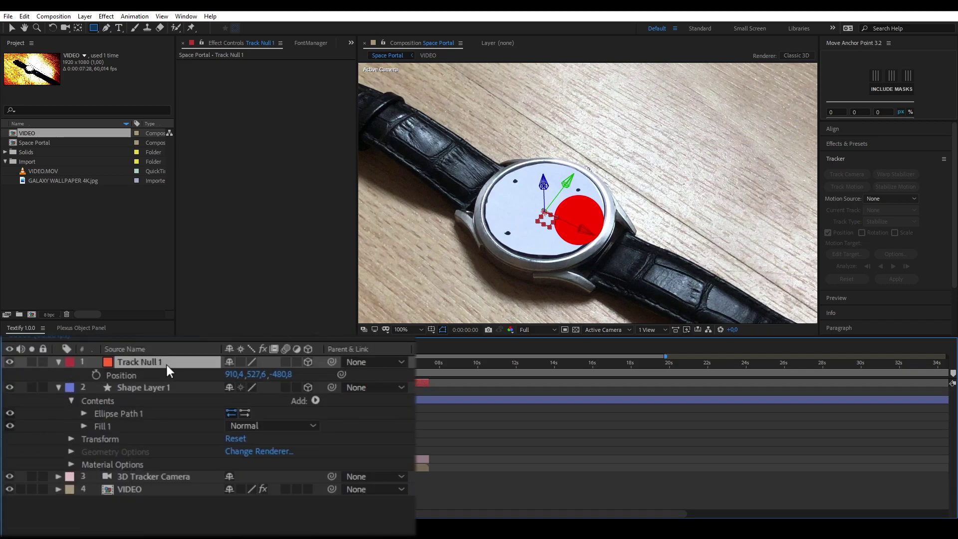
pyautogui.hotkey('shift', 'r')
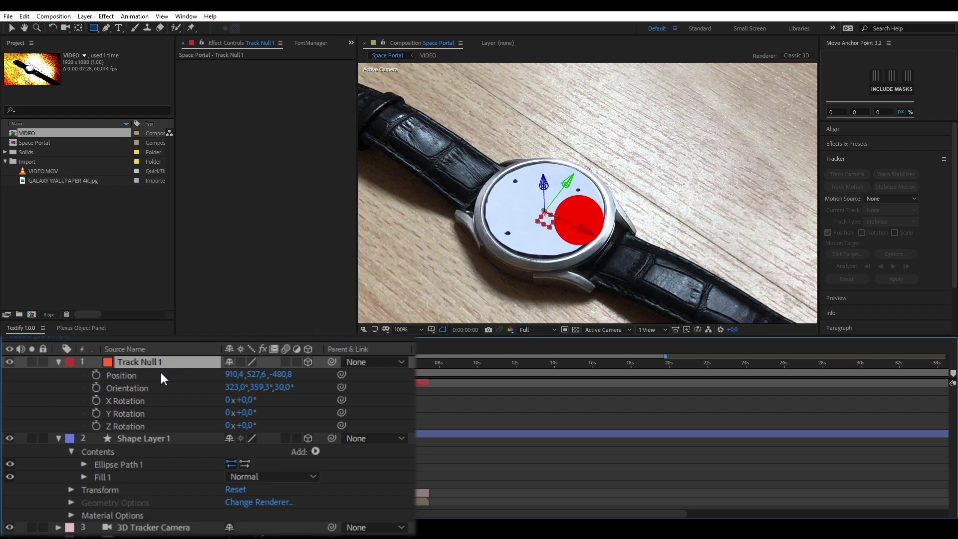
pyautogui.click(131, 438)
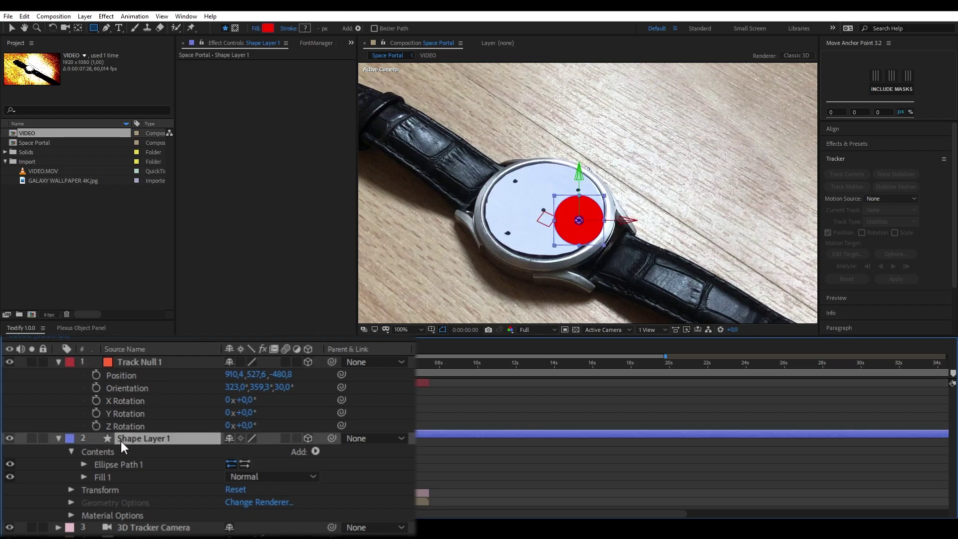
pyautogui.press('p')
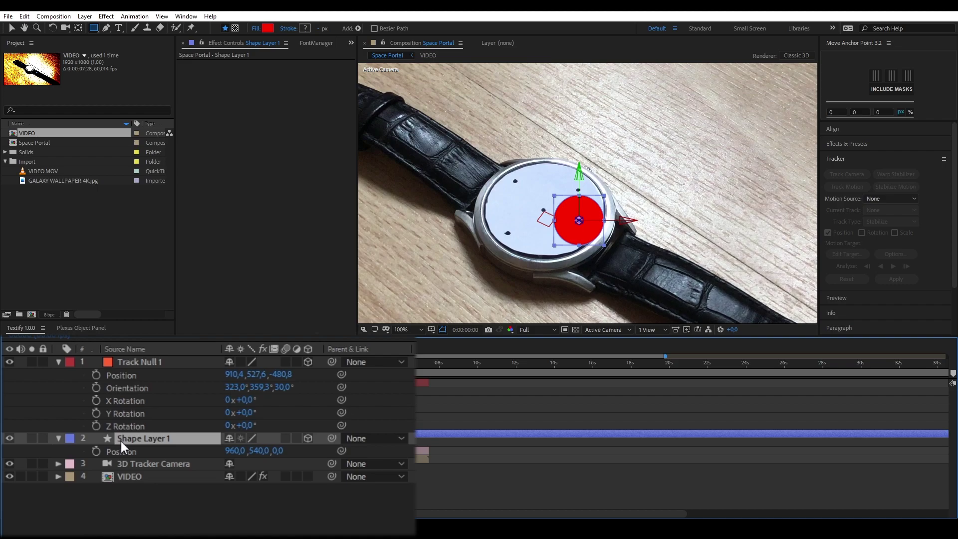
pyautogui.hotkey('shift', 'r')
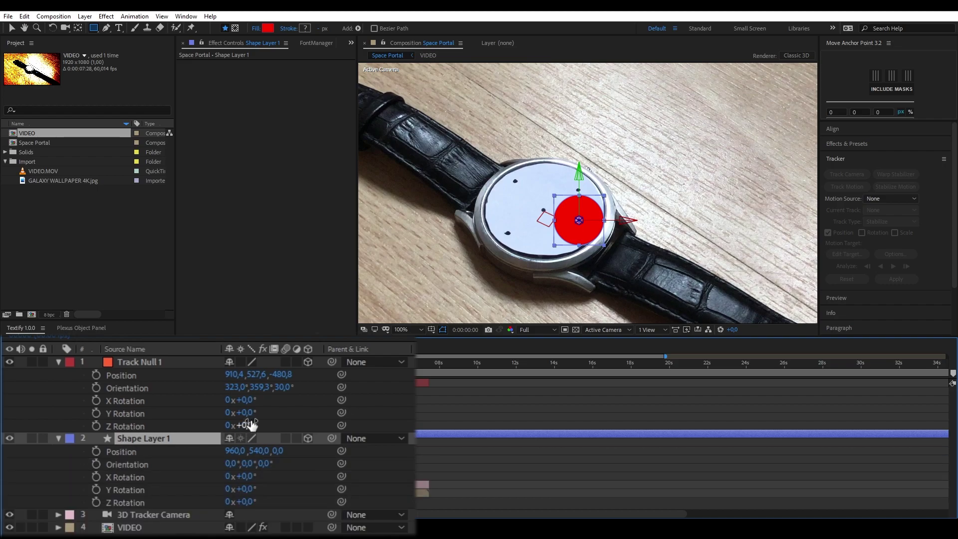
# Copy Track Null 1's Position X, Y and Z values into Shape Layer 1.
pyautogui.click(233, 374)
pyautogui.hotkey('ctrl', 'c')
pyautogui.click(235, 451)
pyautogui.hotkey('ctrl', 'v')
pyautogui.click(256, 374)
pyautogui.hotkey('ctrl', 'c')
pyautogui.click(259, 451)
pyautogui.hotkey('ctrl', 'v')
pyautogui.click(284, 374)
pyautogui.hotkey('ctrl', 'c')
pyautogui.click(278, 450)
pyautogui.hotkey('ctrl', 'v')
# Copy the null's Orientation (323,0°, 359,3° and Z) into Shape Layer 1.
pyautogui.click(289, 470)
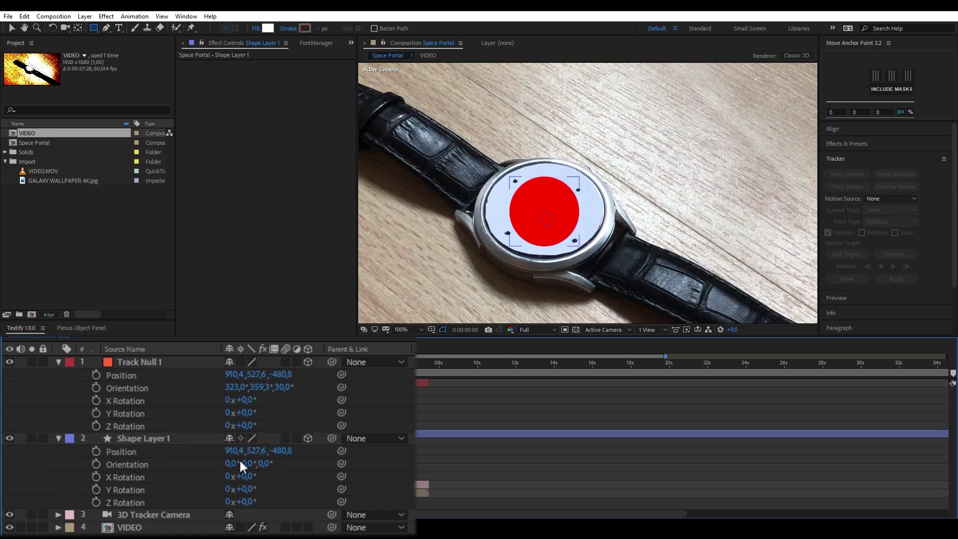
pyautogui.click(232, 387)
pyautogui.hotkey('ctrl', 'c')
pyautogui.click(232, 464)
pyautogui.hotkey('ctrl', 'v')
pyautogui.click(267, 387)
pyautogui.click(249, 467)
pyautogui.hotkey('ctrl', 'v')
pyautogui.click(287, 387)
pyautogui.hotkey('ctrl', 'c')
pyautogui.click(278, 463)
pyautogui.hotkey('ctrl', 'v')
pyautogui.click(212, 452)
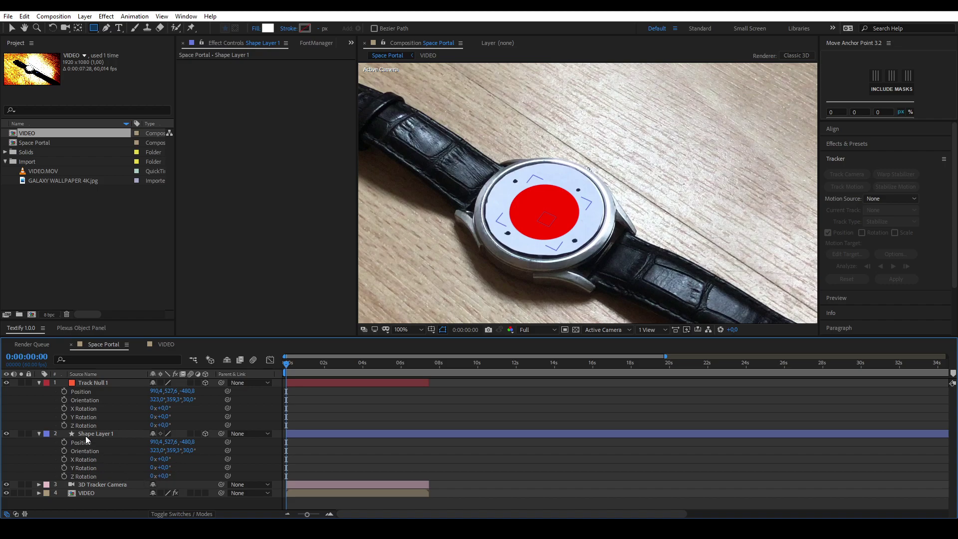
# Enlarge the ellipse over the watch face, setting its Size to 170.
pyautogui.click(38, 383)
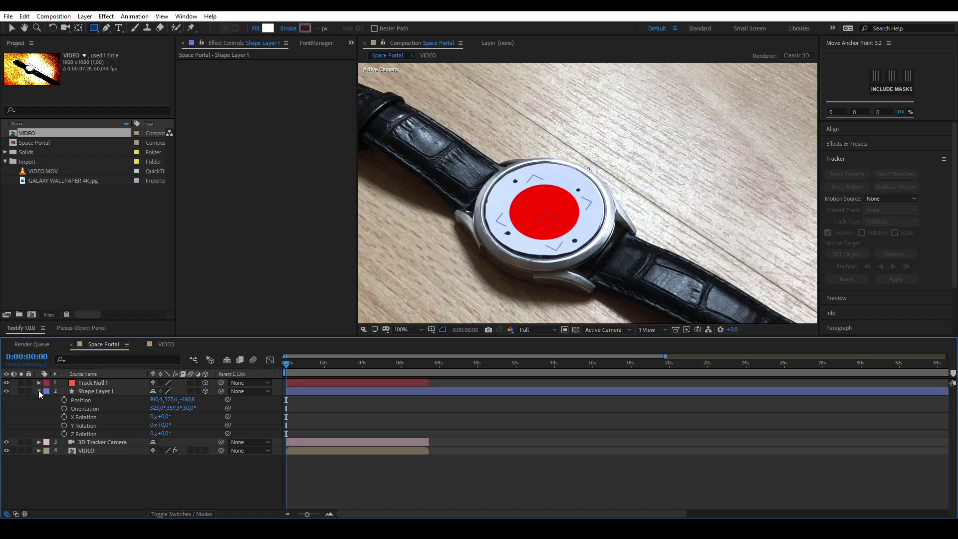
pyautogui.click(38, 391)
pyautogui.click(38, 391)
pyautogui.click(47, 400)
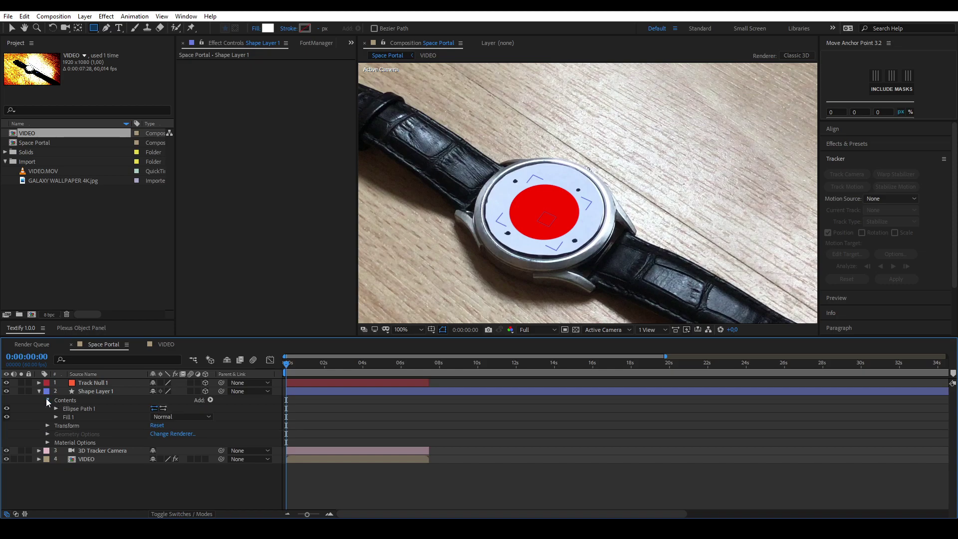
pyautogui.click(56, 409)
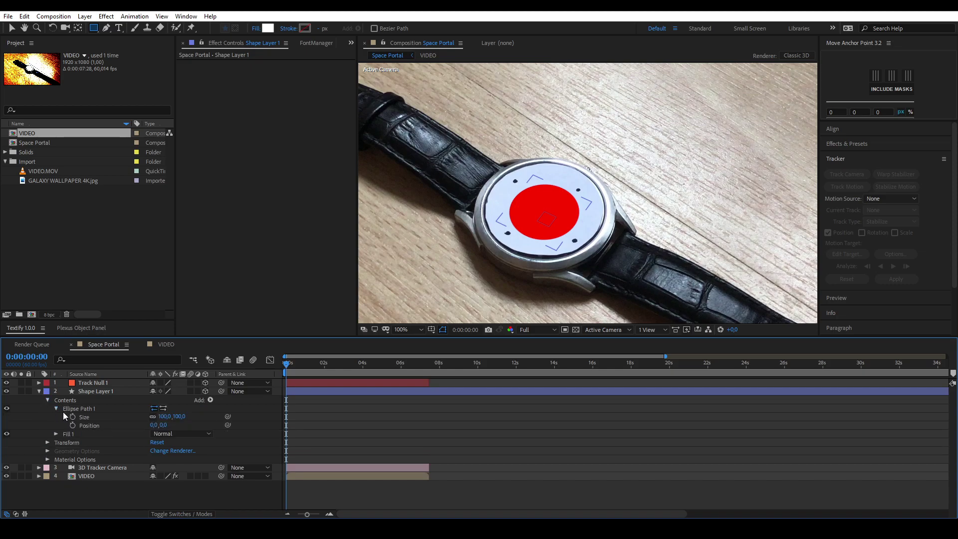
pyautogui.moveTo(164, 417); pyautogui.dragTo(193, 411)
pyautogui.click(175, 416)
pyautogui.write('170')
pyautogui.press('Return')
# Inspect Track Null 1's transform and nudge its position slightly in the viewer.
pyautogui.click(82, 383)
pyautogui.click(38, 383)
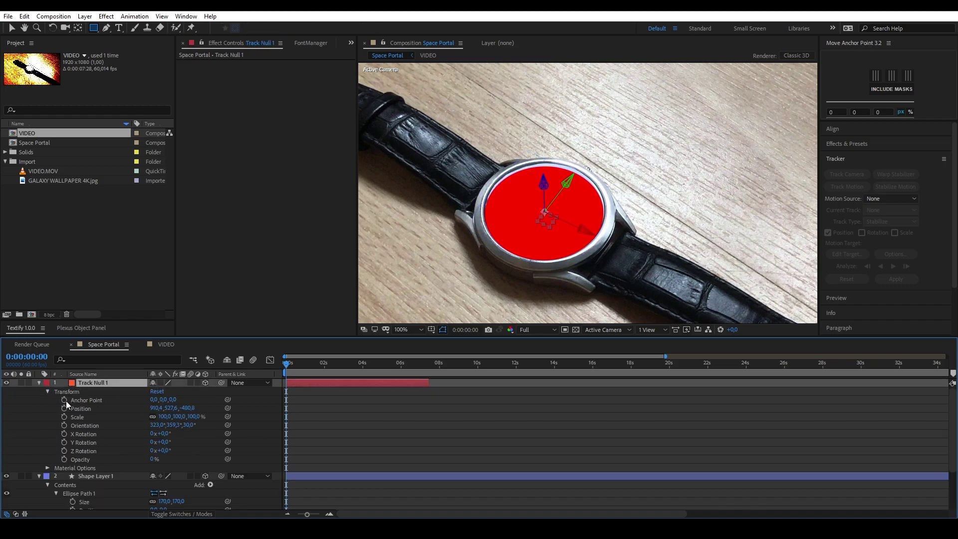
pyautogui.scroll(5, 530, 233)
pyautogui.moveTo(531, 233); pyautogui.dragTo(526, 229)
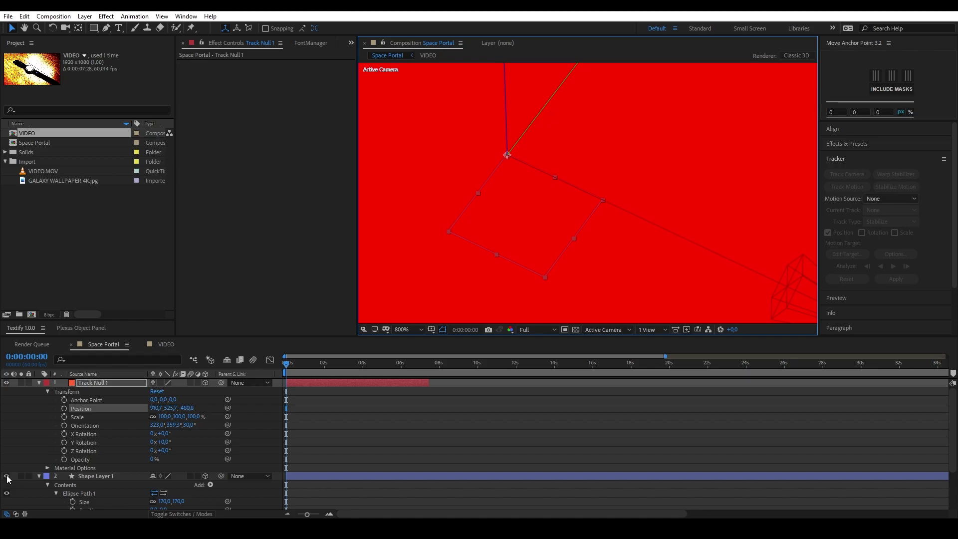
pyautogui.scroll(-4, 526, 229)
pyautogui.scroll(-1, 158, 409)
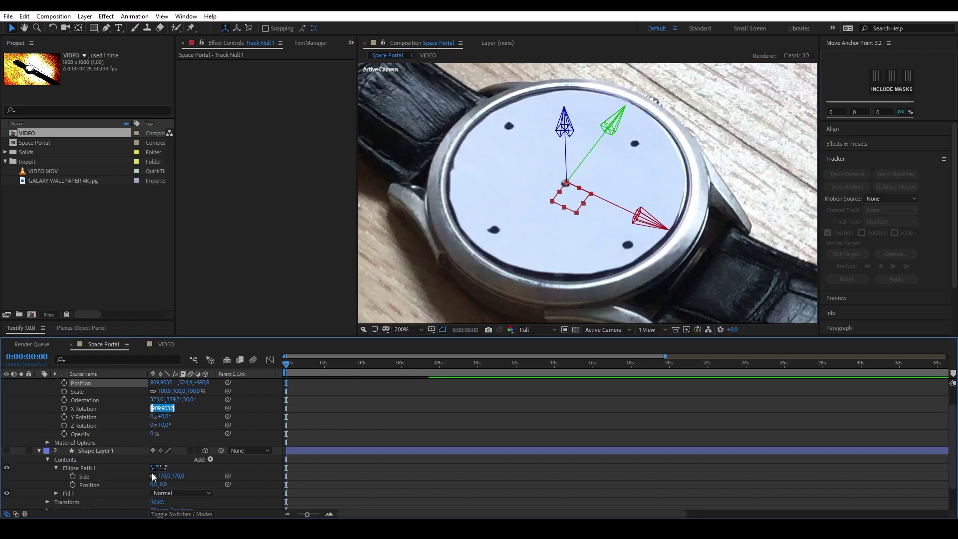
# Paste Track Null 1's Position onto Shape Layer 1 and make the ellipse visible.
pyautogui.click(96, 454)
pyautogui.press('p')
pyautogui.click(172, 407)
pyautogui.hotkey('ctrl', 'c')
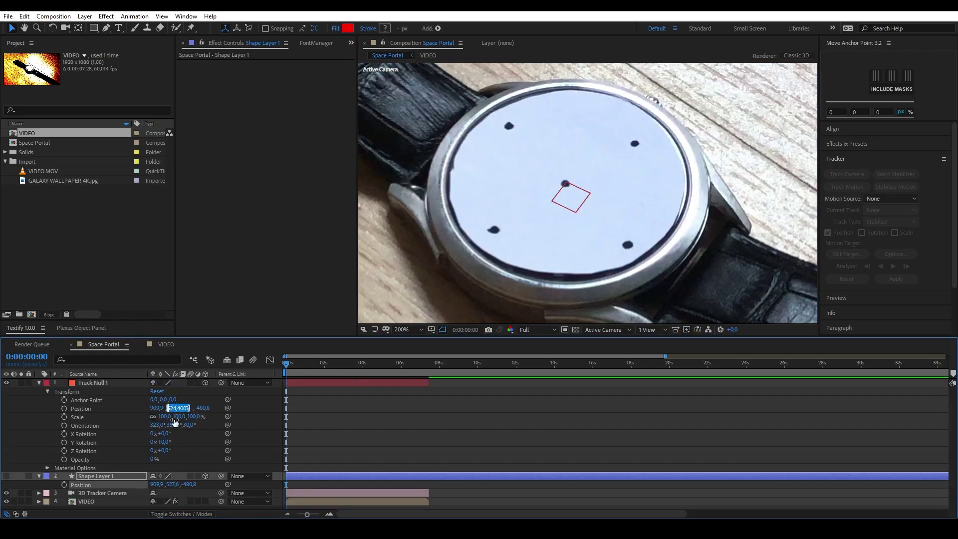
pyautogui.click(173, 484)
pyautogui.hotkey('ctrl', 'v')
pyautogui.click(192, 407)
pyautogui.click(214, 459)
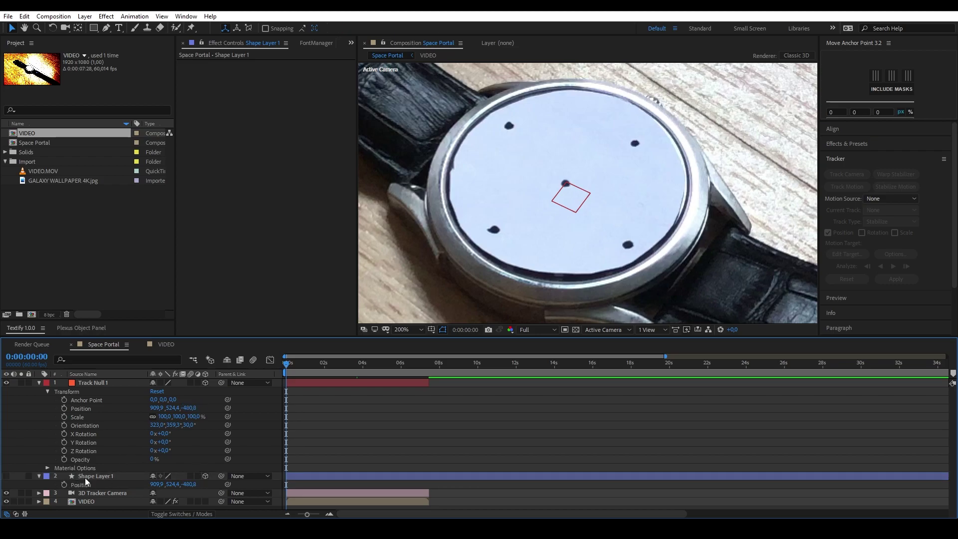
pyautogui.click(6, 476)
pyautogui.moveTo(608, 126); pyautogui.dragTo(611, 130)
# Set the ellipse Size to 172 and change its fill colour to white.
pyautogui.click(39, 382)
pyautogui.click(39, 391)
pyautogui.click(39, 391)
pyautogui.click(56, 408)
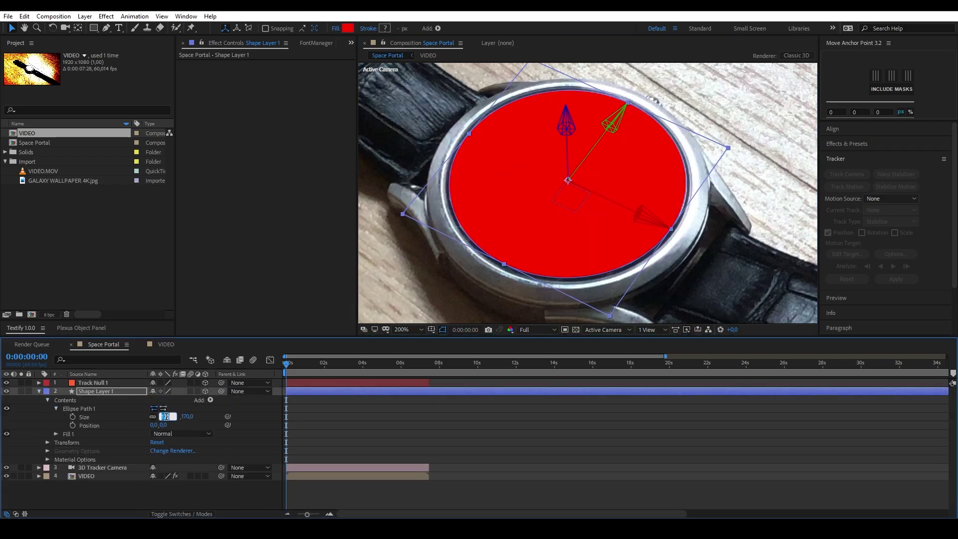
pyautogui.click(221, 507)
pyautogui.click(95, 389)
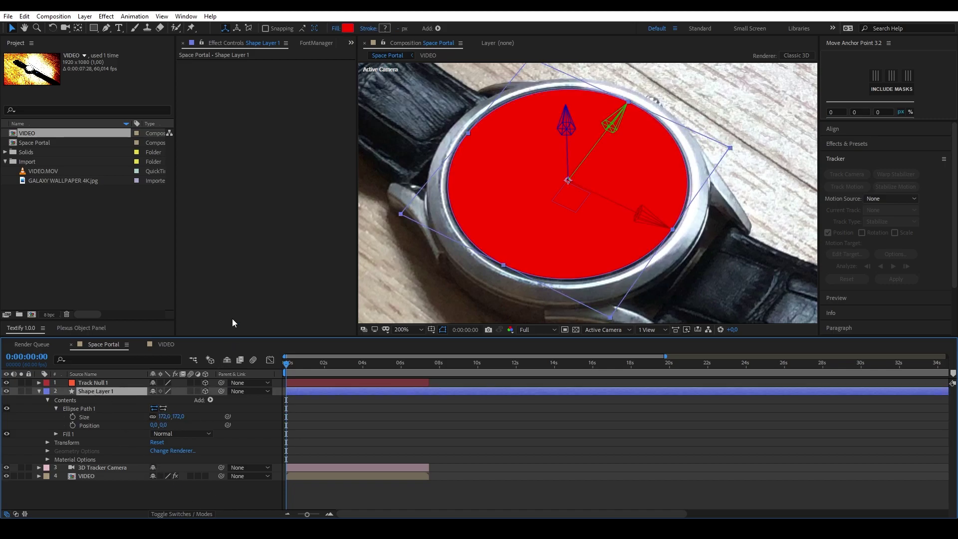
pyautogui.click(348, 31)
pyautogui.moveTo(83, 133); pyautogui.dragTo(54, 118)
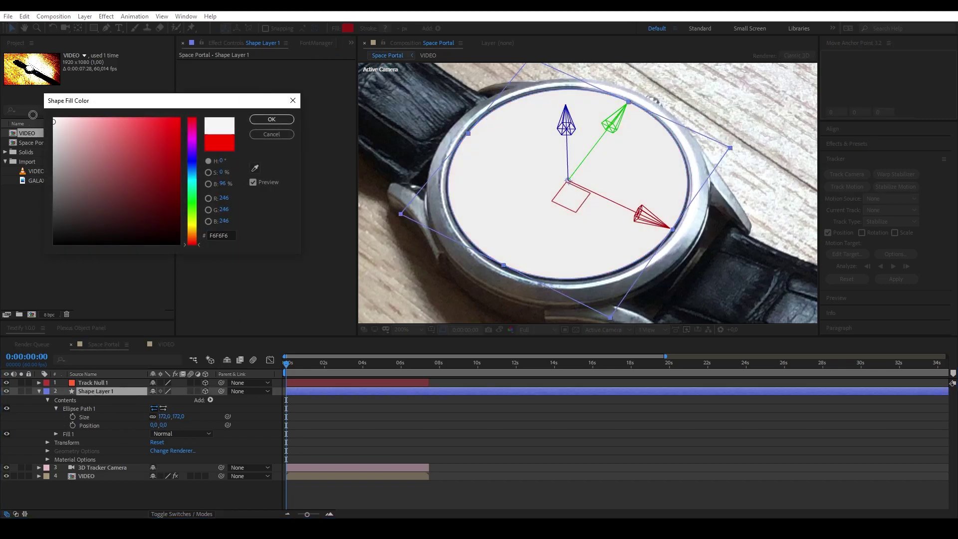
pyautogui.click(272, 120)
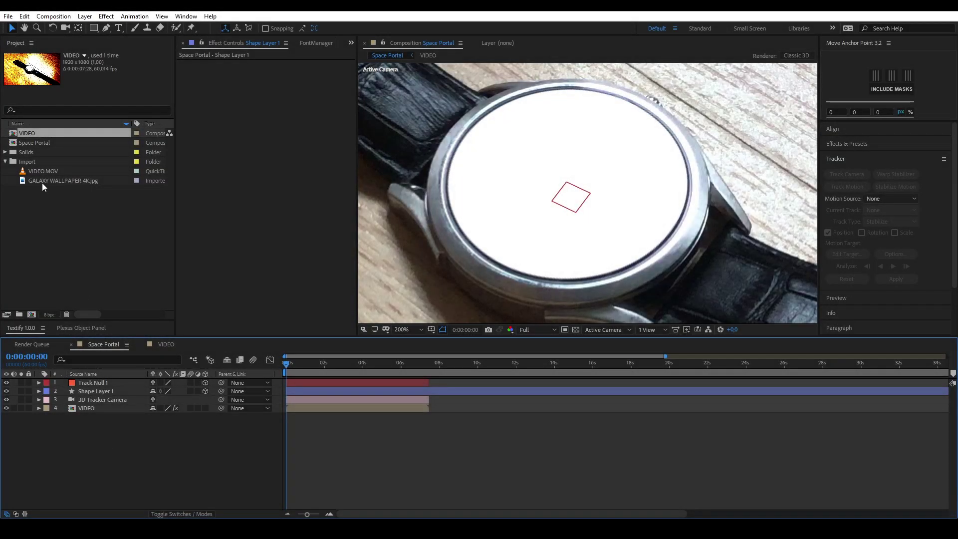
# Add GALAXY WALLPAPER 4K.jpg and pre-compose it as 'GALAXY WALLPAPER 4K' with all attributes moved.
pyautogui.moveTo(44, 181); pyautogui.dragTo(99, 391)
pyautogui.rightClick(100, 400)
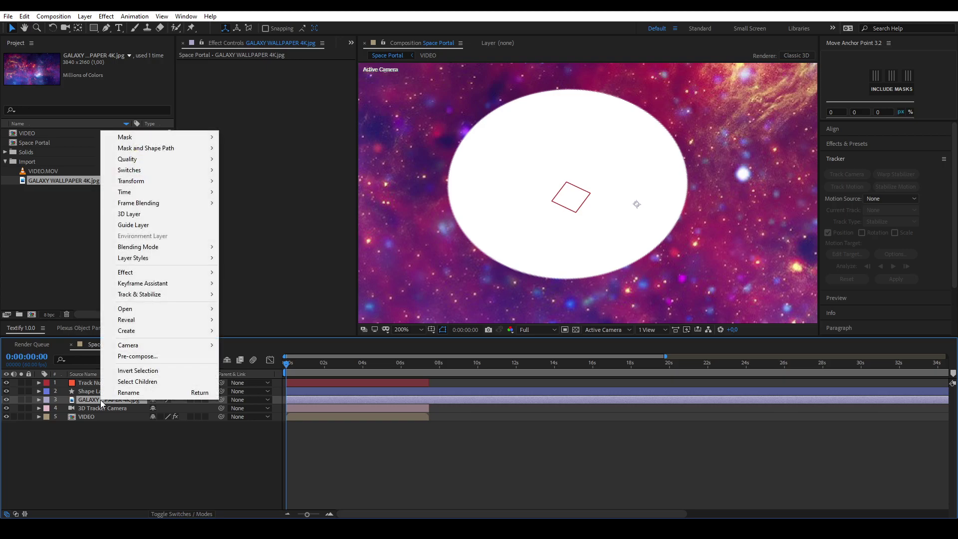
pyautogui.click(132, 355)
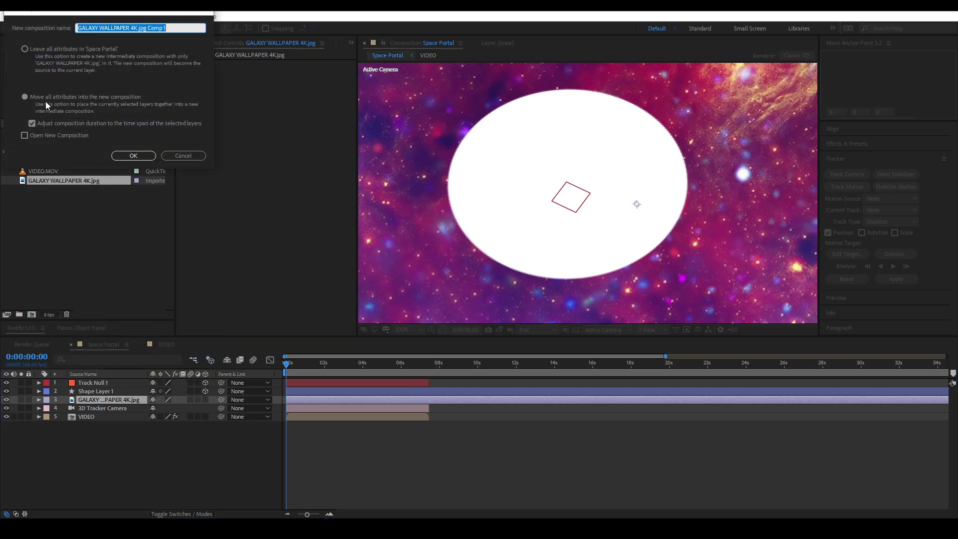
pyautogui.click(129, 27)
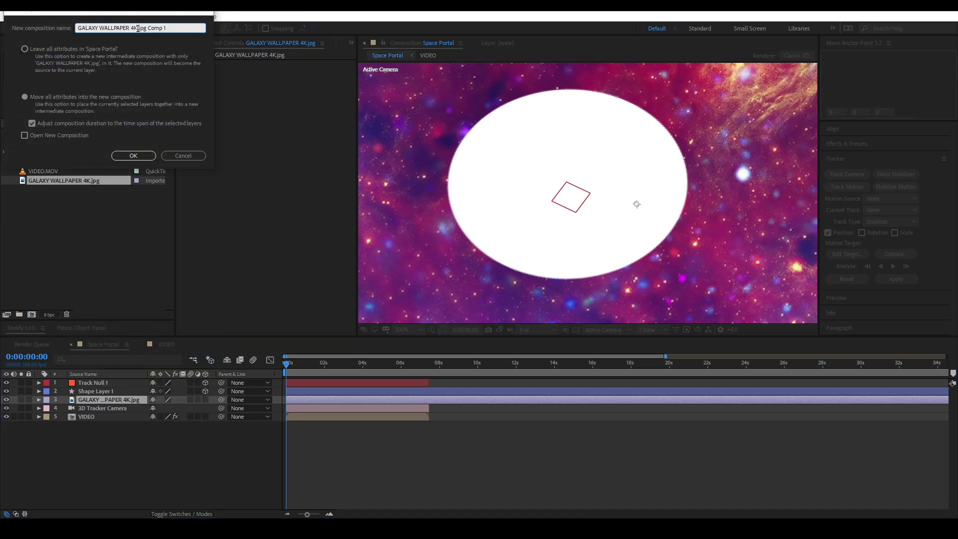
pyautogui.moveTo(138, 28); pyautogui.dragTo(190, 28)
pyautogui.press('BackSpace')
pyautogui.click(25, 97)
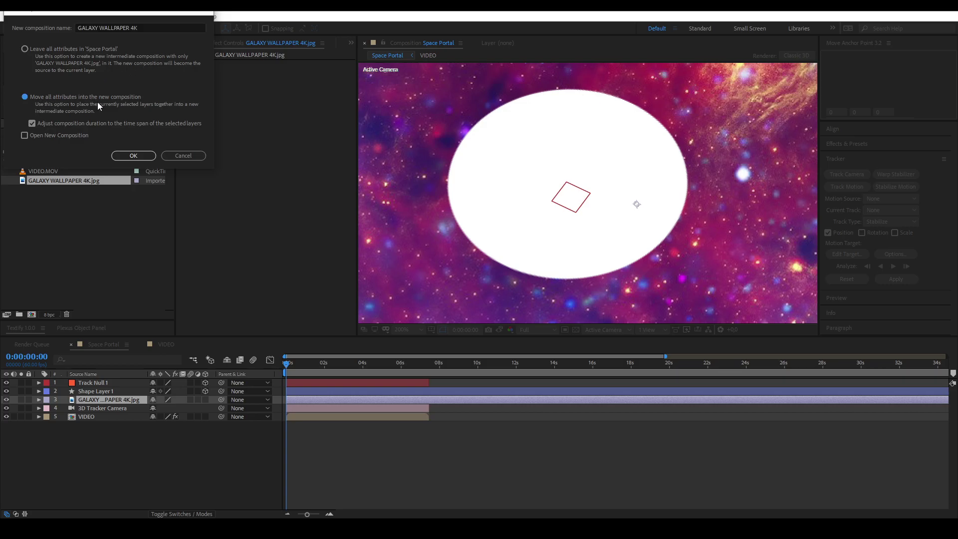
pyautogui.click(130, 157)
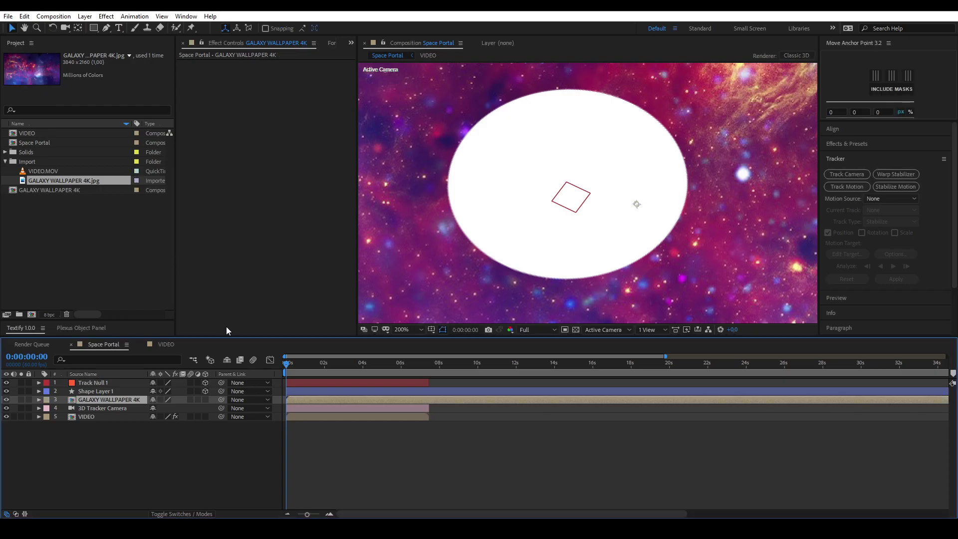
# Split the galaxy precomp and the ellipse layer at 0:00:07:28.
pyautogui.scroll(5, 423, 400)
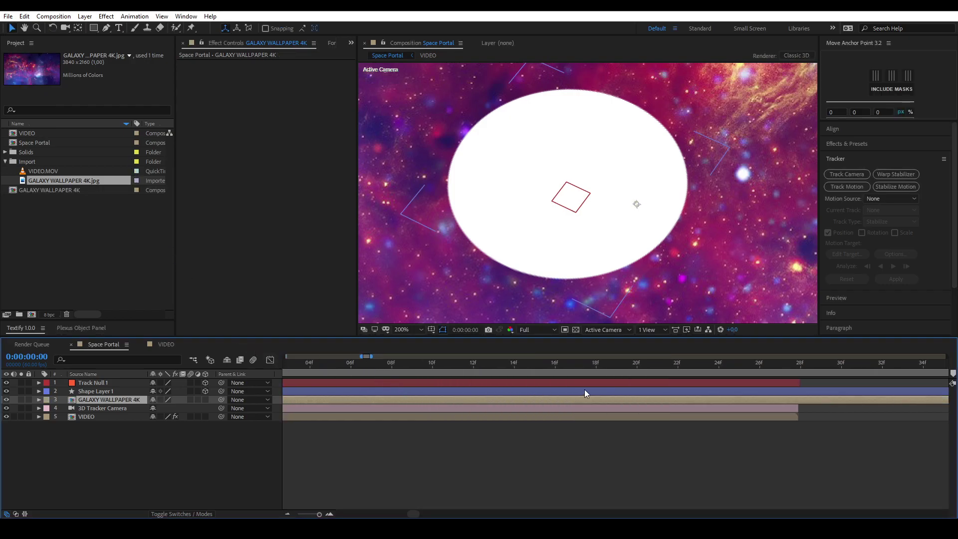
pyautogui.click(798, 394)
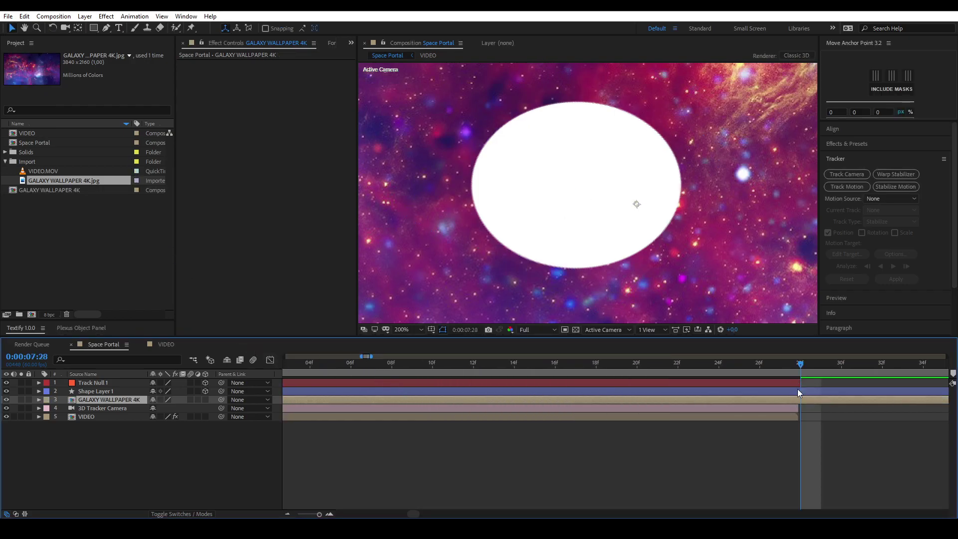
pyautogui.keyDown('ctrl'); pyautogui.click(802, 390); pyautogui.keyUp('ctrl')
pyautogui.hotkey('ctrl', 'shift', 'd')
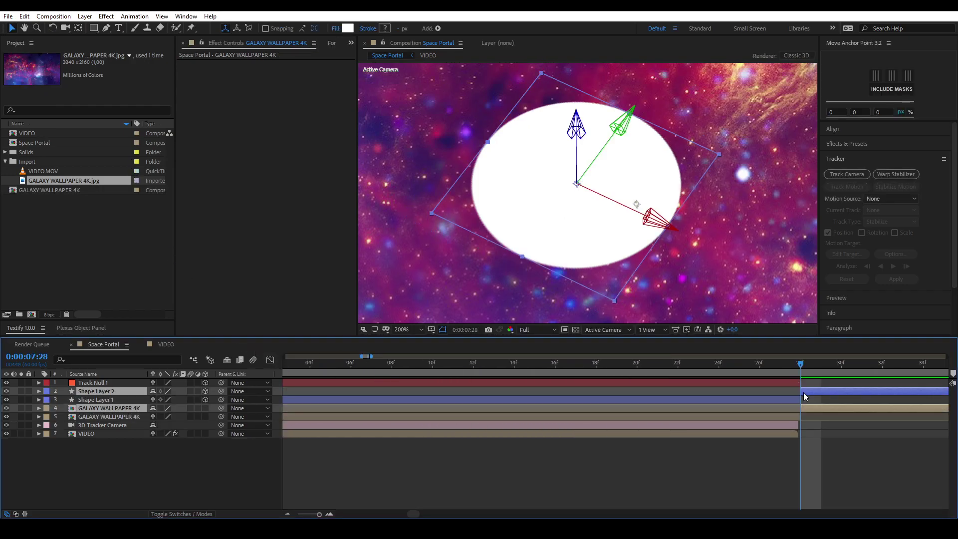
# Open the GALAXY WALLPAPER 4K precomp and resize it to 3840x2160 with aspect ratio locked.
pyautogui.doubleClick(121, 405)
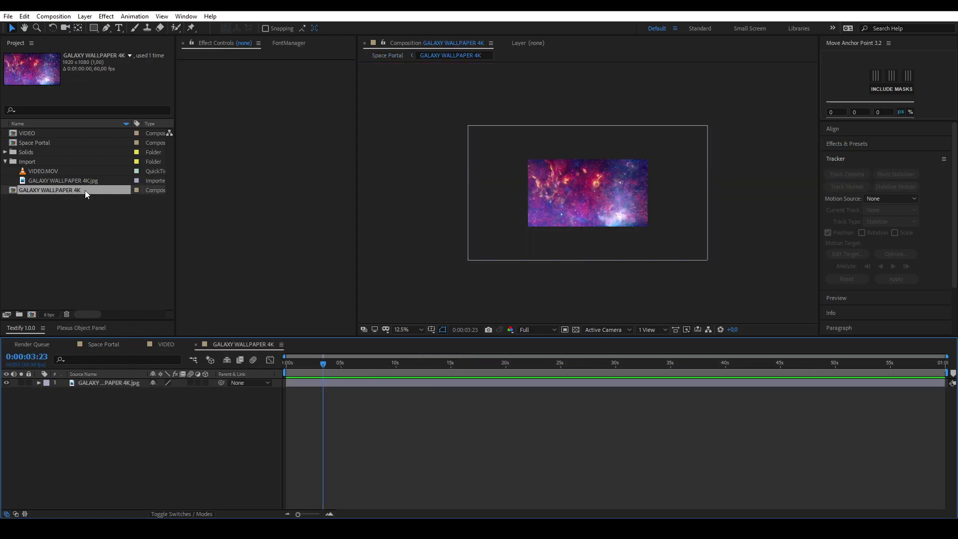
pyautogui.rightClick(93, 188)
pyautogui.click(109, 195)
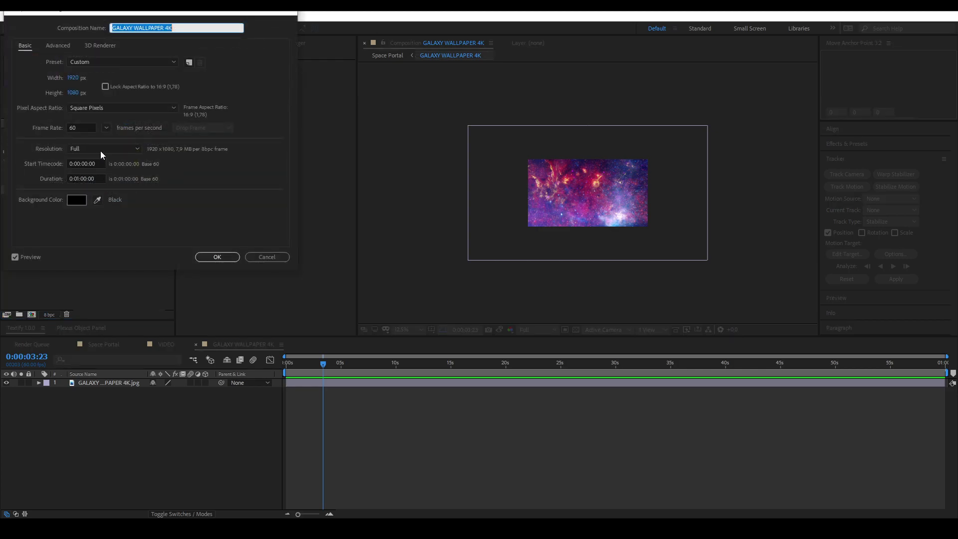
pyautogui.click(105, 87)
pyautogui.click(105, 87)
pyautogui.click(73, 77)
pyautogui.write('3840')
pyautogui.press('Return')
pyautogui.click(113, 383)
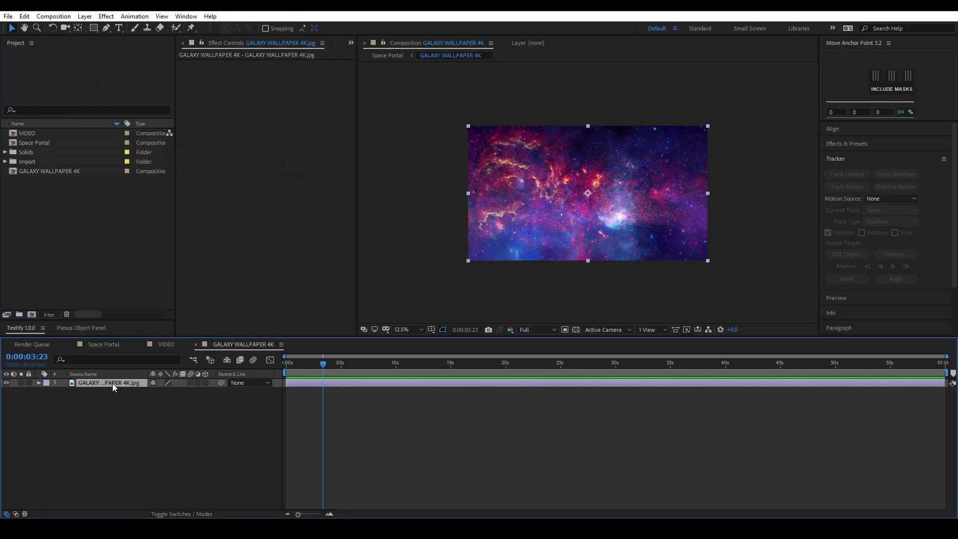
# Apply Turbulent Displace to the galaxy layer.
pyautogui.click(871, 143)
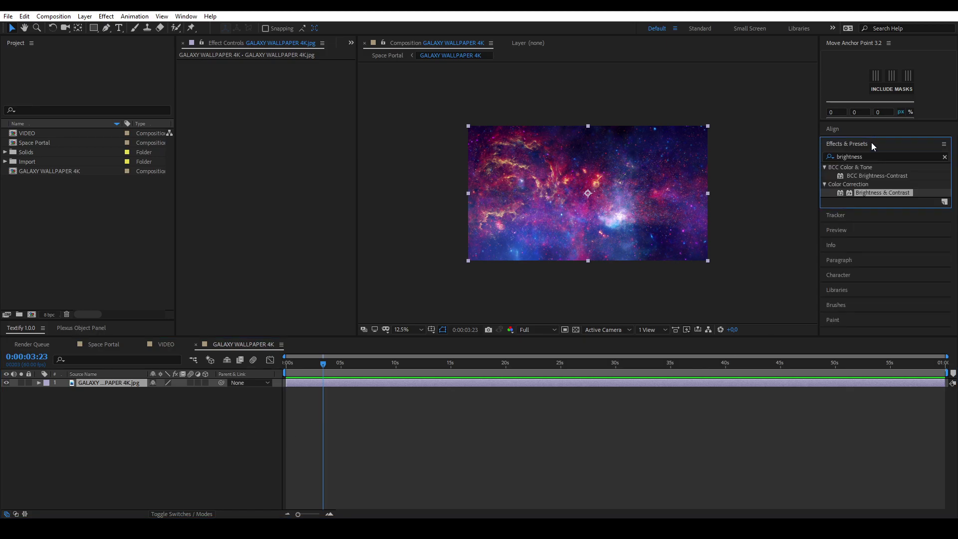
pyautogui.click(876, 157)
pyautogui.write('turvu')
pyautogui.press('BackSpace')
pyautogui.press('BackSpace')
pyautogui.write('bulent')
pyautogui.moveTo(895, 176); pyautogui.dragTo(682, 173)
# Set the Turbulent Displace Size to 150 while checking the Evolution keyframes around 0:00:07:27.
pyautogui.scroll(1, 564, 214)
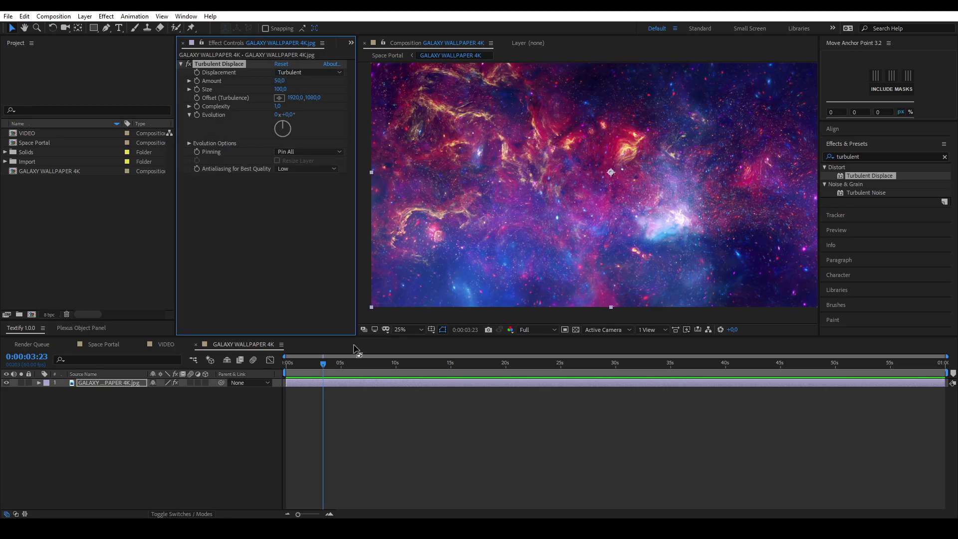
pyautogui.moveTo(303, 363); pyautogui.dragTo(266, 369)
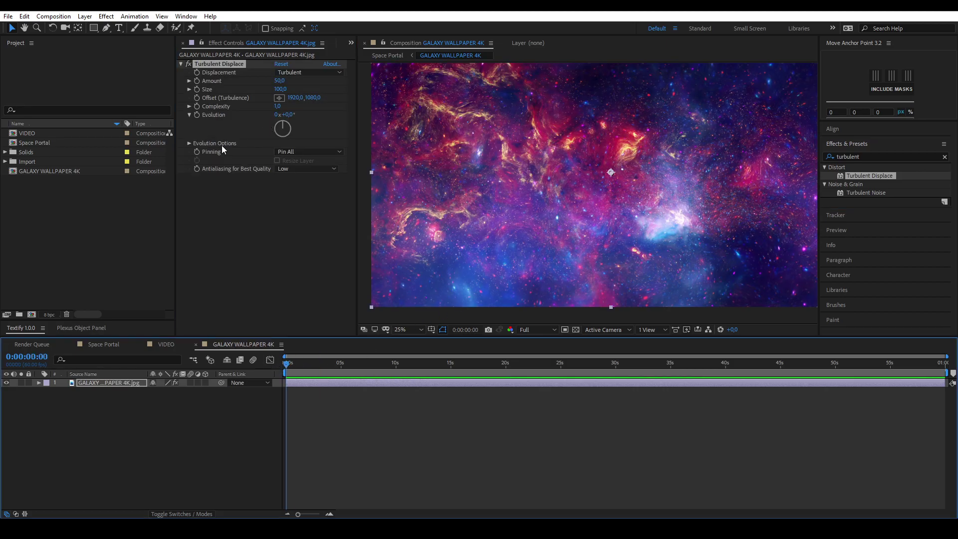
pyautogui.click(189, 144)
pyautogui.click(189, 144)
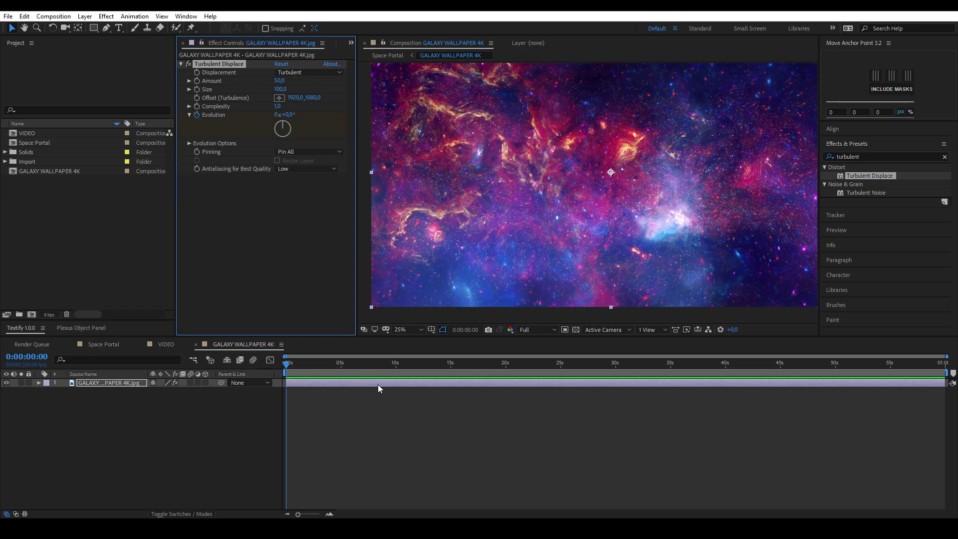
pyautogui.click(104, 345)
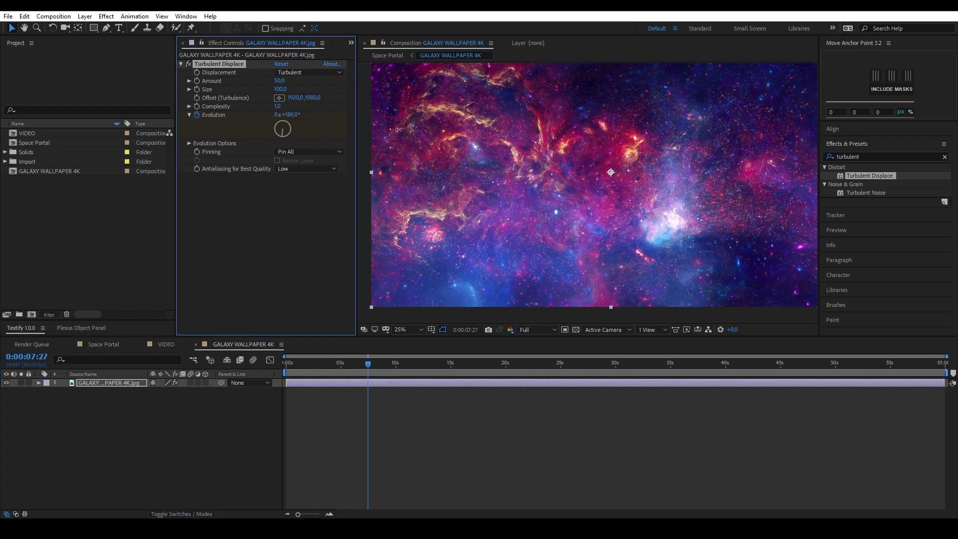
pyautogui.click(318, 369)
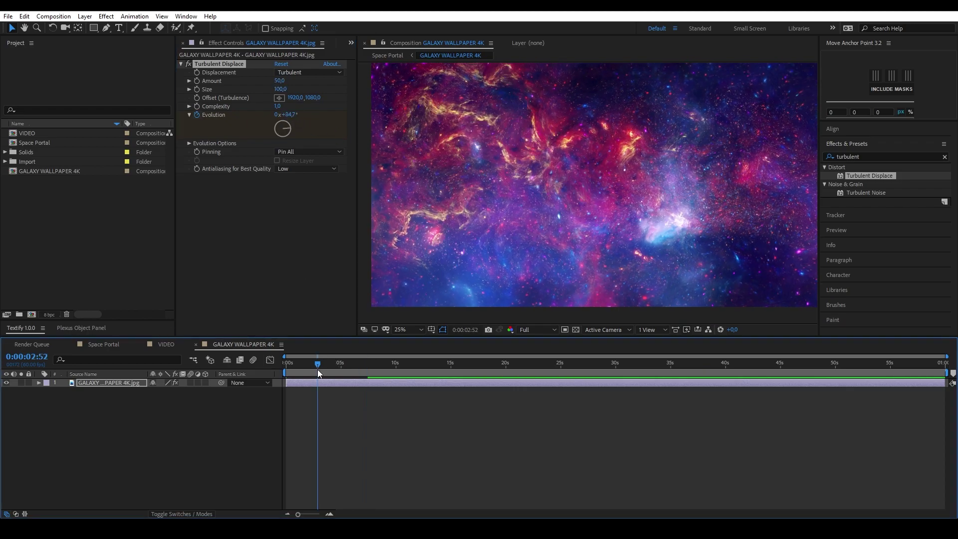
pyautogui.press('u')
pyautogui.click(368, 363)
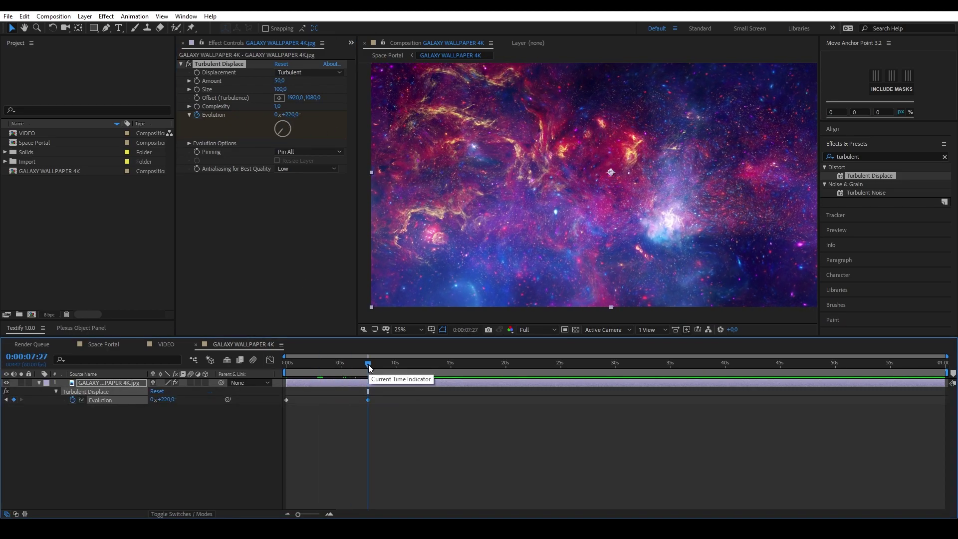
pyautogui.click(280, 89)
pyautogui.write('150')
pyautogui.press('Return')
# Set the Evolution keyframe at 0:00:07:27 to 180°.
pyautogui.click(347, 364)
pyautogui.click(367, 365)
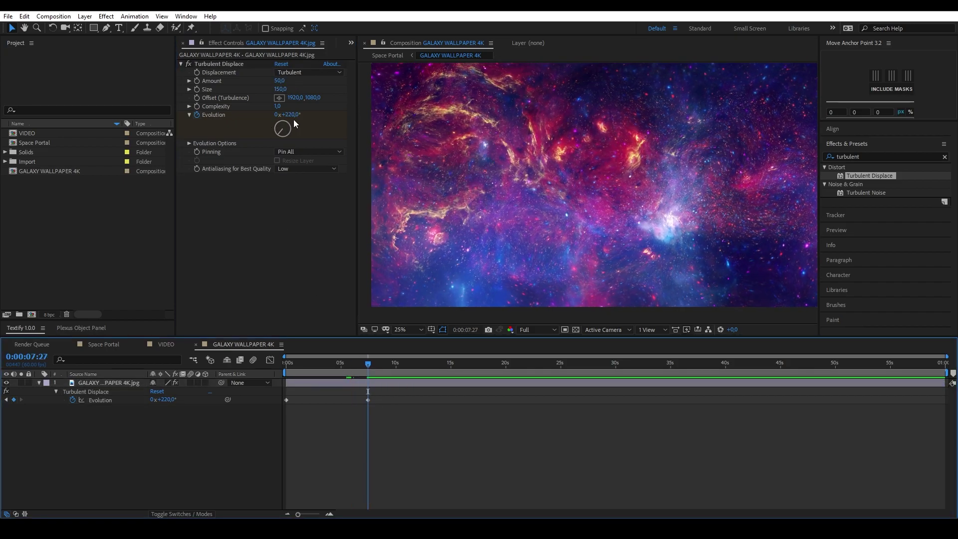
pyautogui.click(293, 115)
pyautogui.write('180')
pyautogui.press('Return')
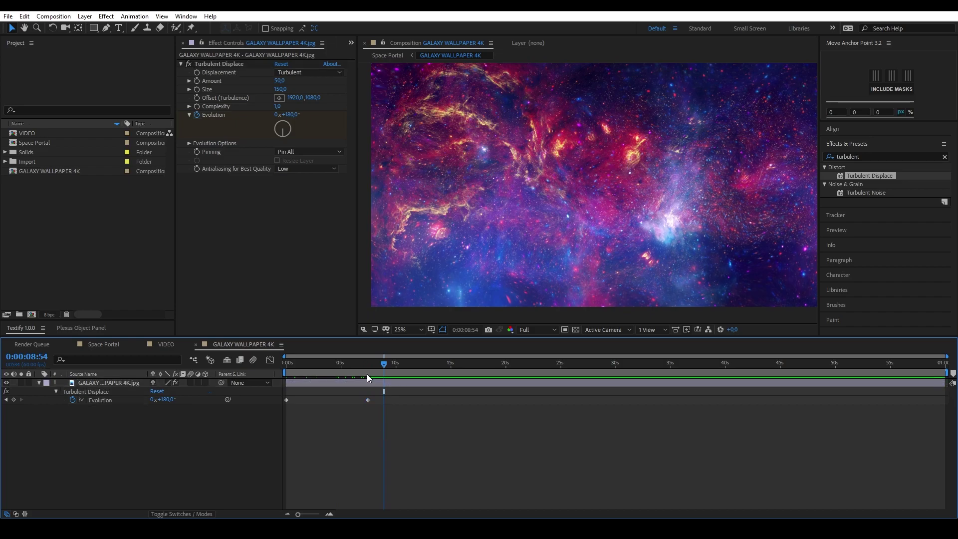
# Trim the galaxy layer to end at 0:00:07:27.
pyautogui.click(374, 381)
pyautogui.hotkey('alt', ']')
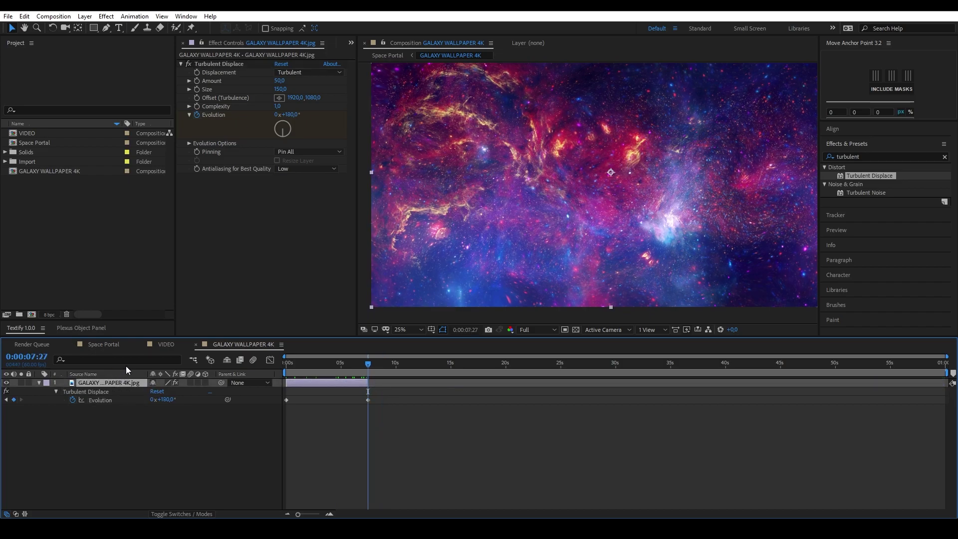
pyautogui.click(142, 430)
# Add an adjustment layer named 'Looks' above the galaxy layer and search effects for Looks.
pyautogui.click(40, 383)
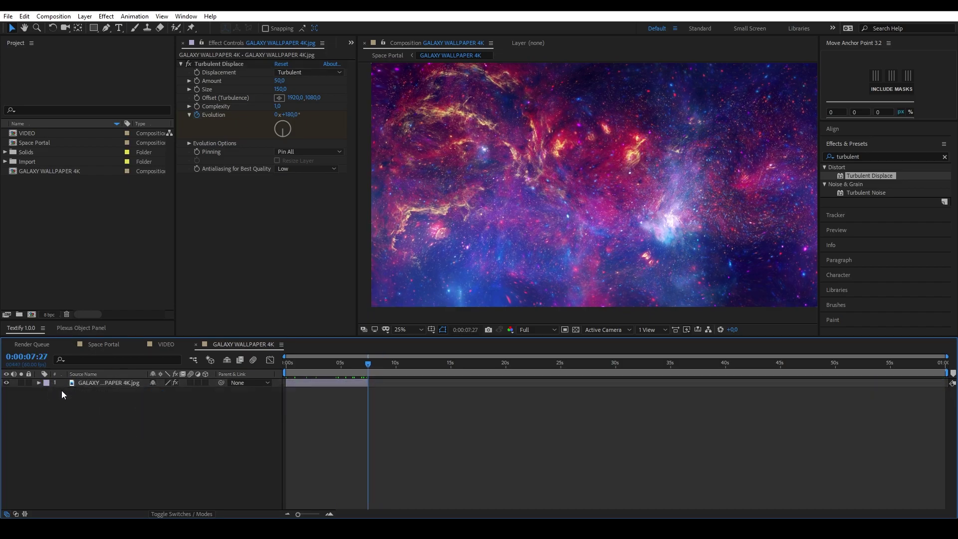
pyautogui.rightClick(138, 416)
pyautogui.moveTo(197, 307)
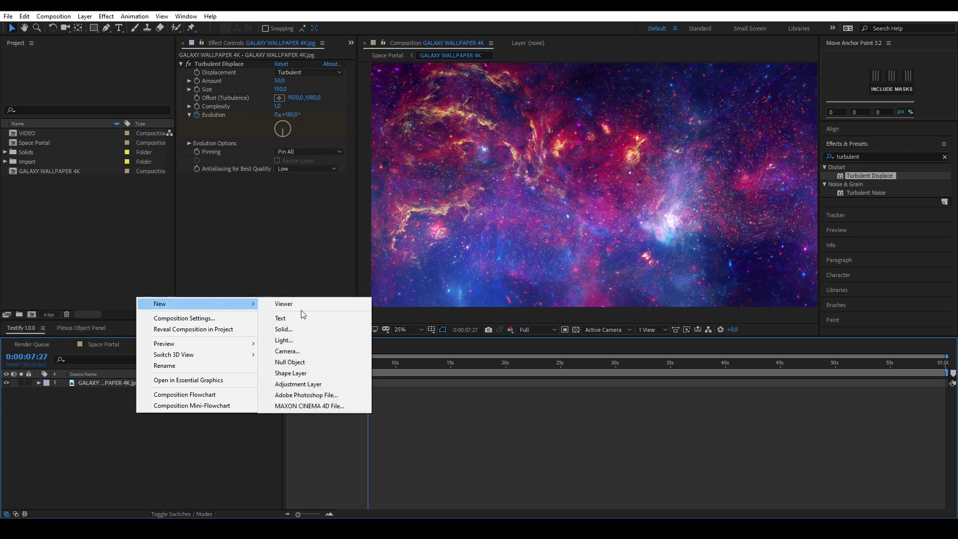
pyautogui.click(287, 385)
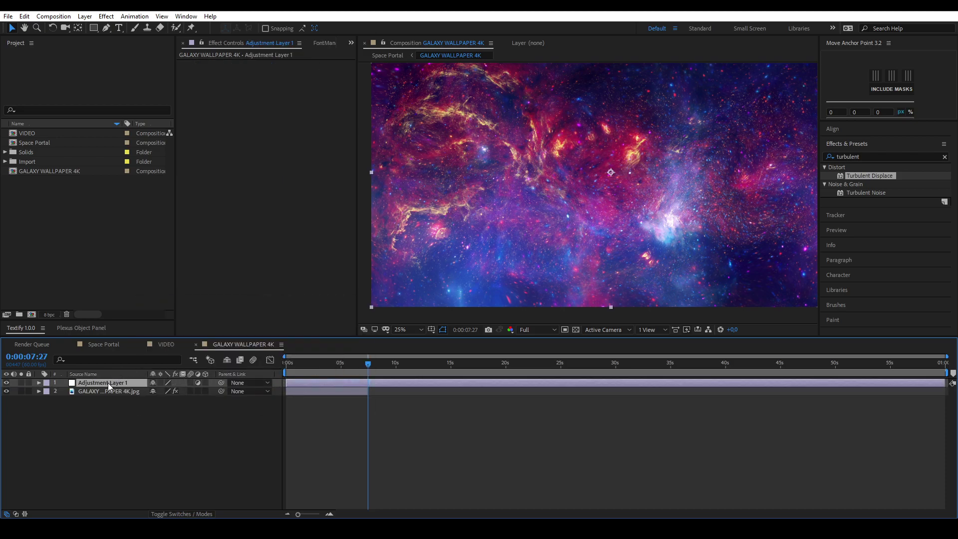
pyautogui.press('Return')
pyautogui.write('Looks')
pyautogui.press('Return')
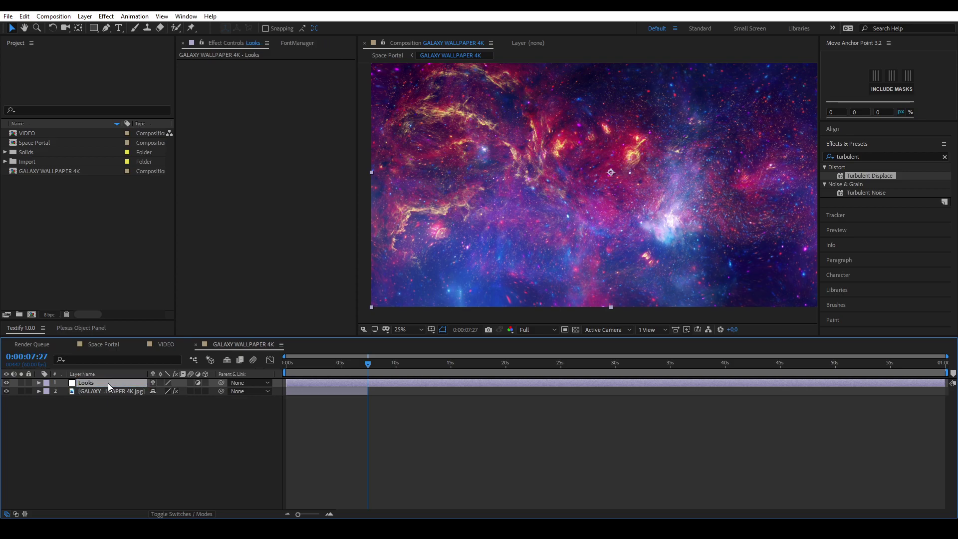
pyautogui.doubleClick(877, 156)
pyautogui.write('Looks')
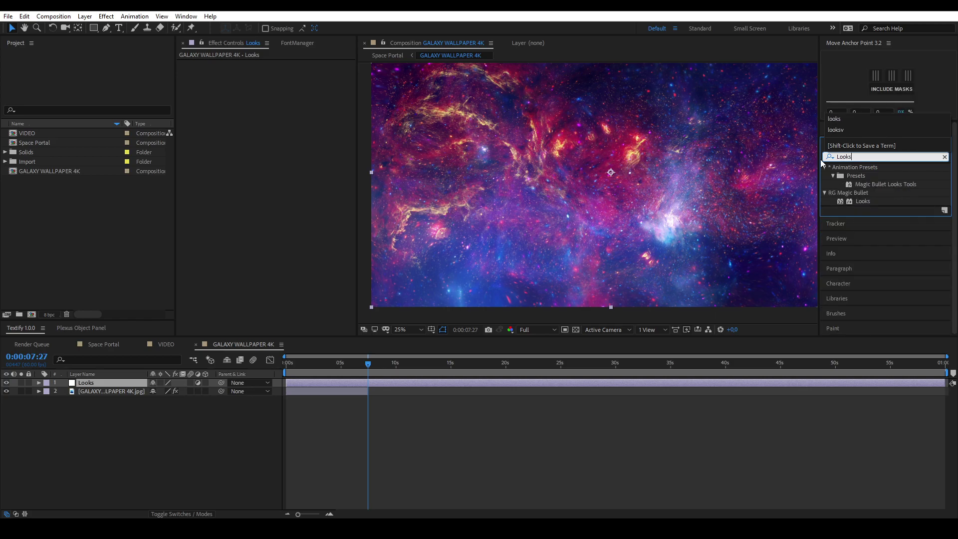
# Apply Magic Bullet Looks to the trimmed Looks layer and review its 4-Way Color and Curves grade.
pyautogui.moveTo(867, 202); pyautogui.dragTo(321, 382)
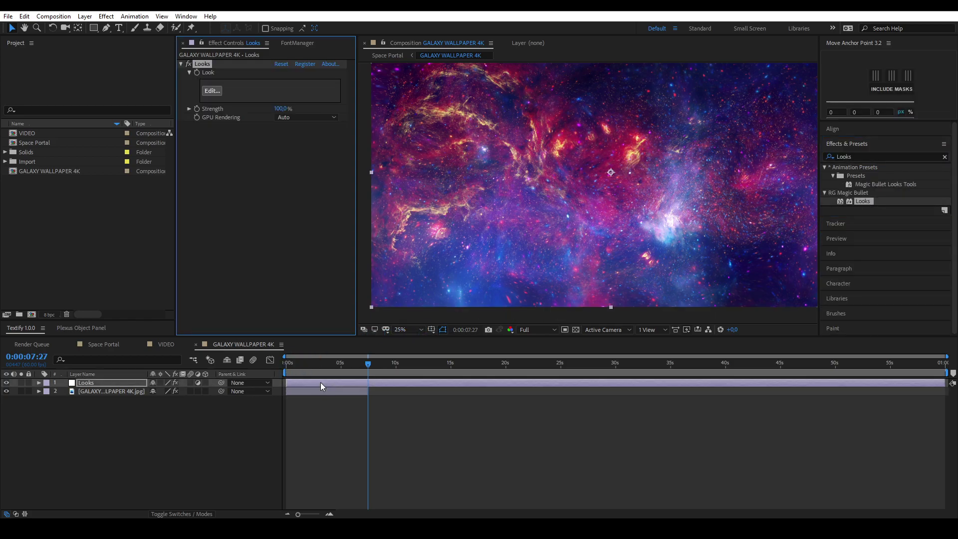
pyautogui.hotkey('alt', ']')
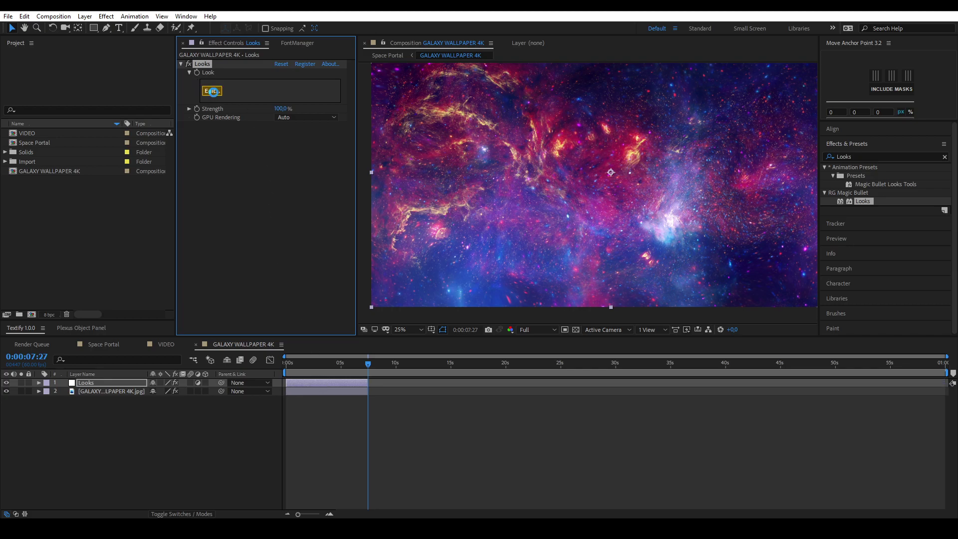
pyautogui.click(213, 92)
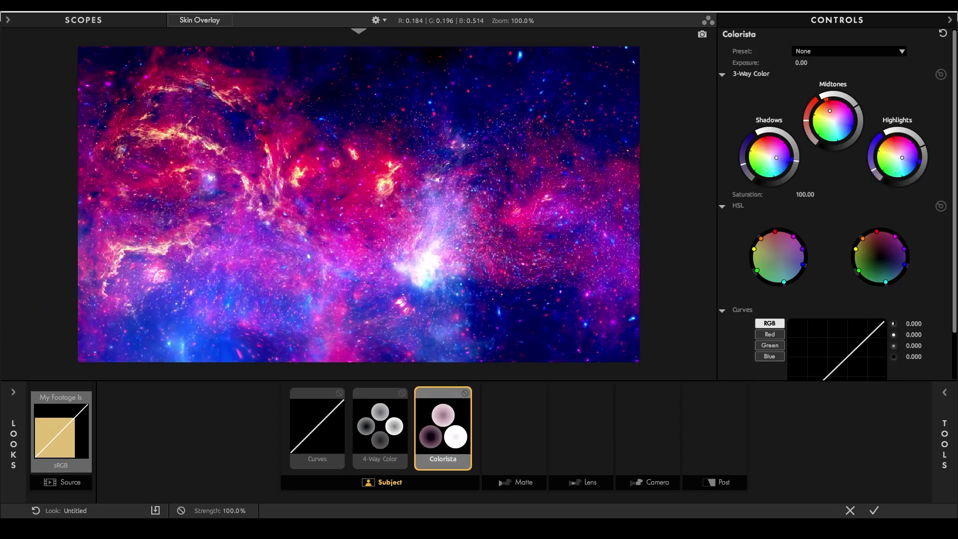
pyautogui.click(380, 429)
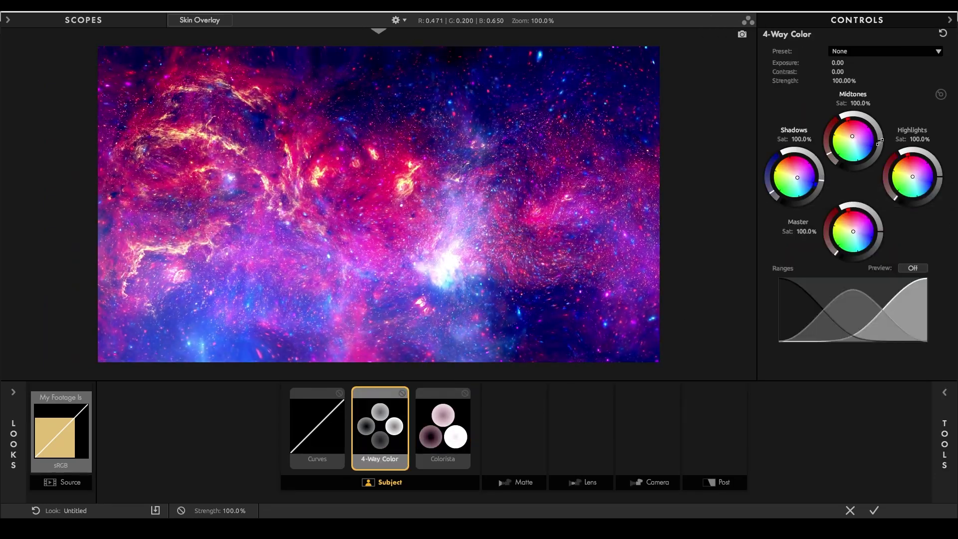
pyautogui.click(317, 429)
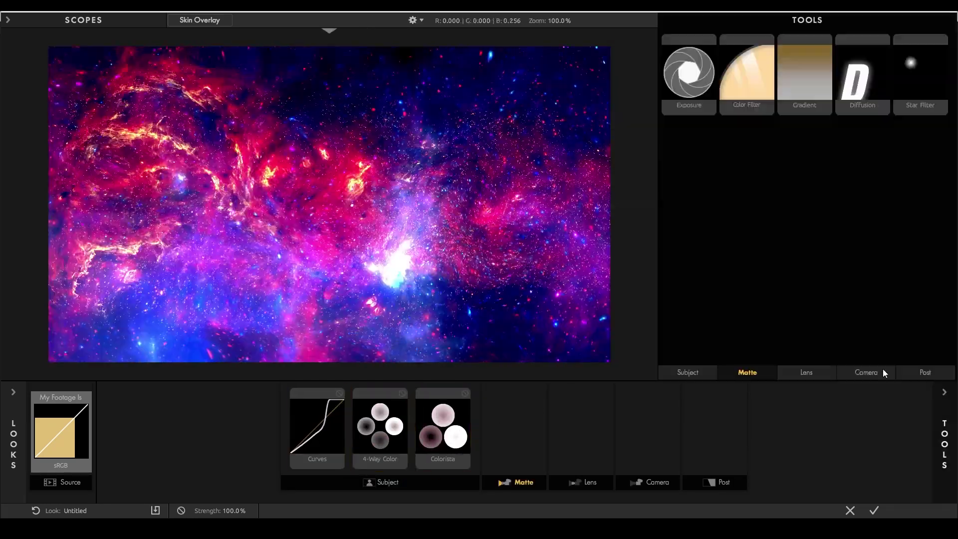
# Add Diffusion in the matte stage and a Polaris LUT in the camera stage.
pyautogui.click(845, 88)
pyautogui.click(633, 427)
pyautogui.click(684, 241)
pyautogui.click(893, 63)
pyautogui.click(855, 121)
pyautogui.click(868, 64)
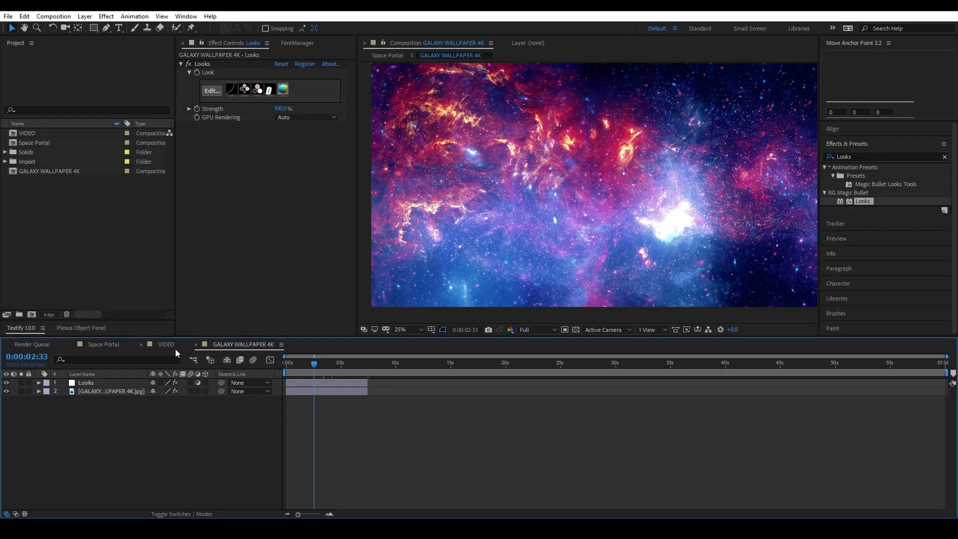
# In Space Portal, make the galaxy wallpaper a 3D layer and show its Position and rotations.
pyautogui.click(105, 344)
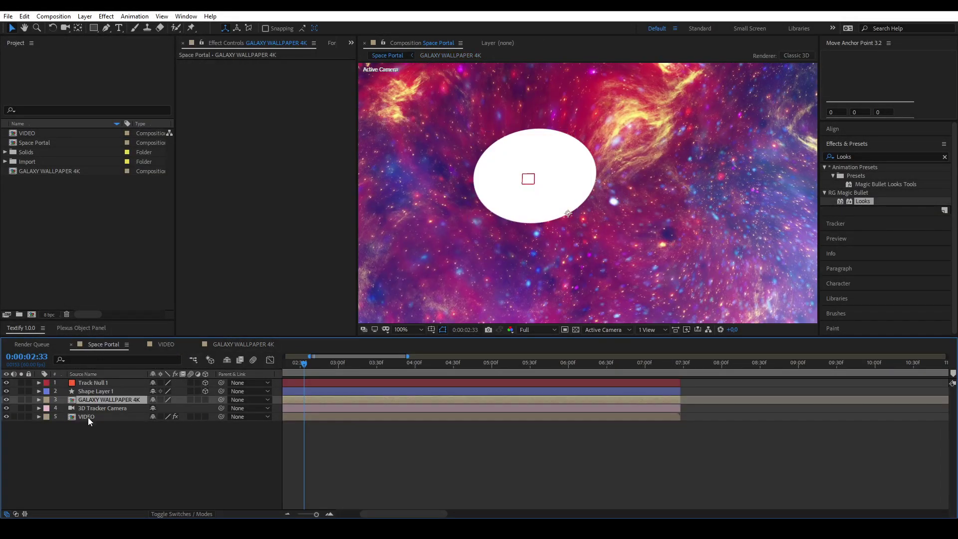
pyautogui.click(205, 400)
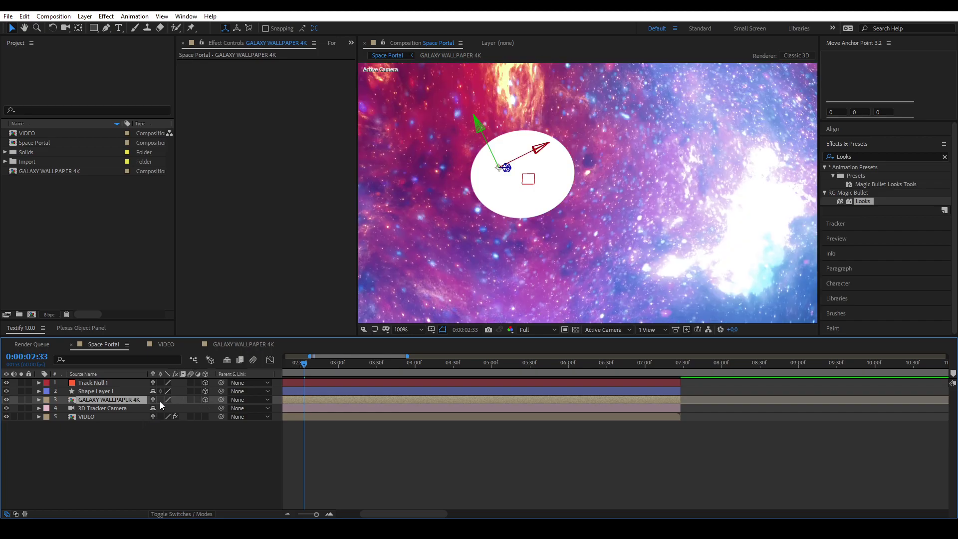
pyautogui.press('p')
pyautogui.hotkey('shift', 'r')
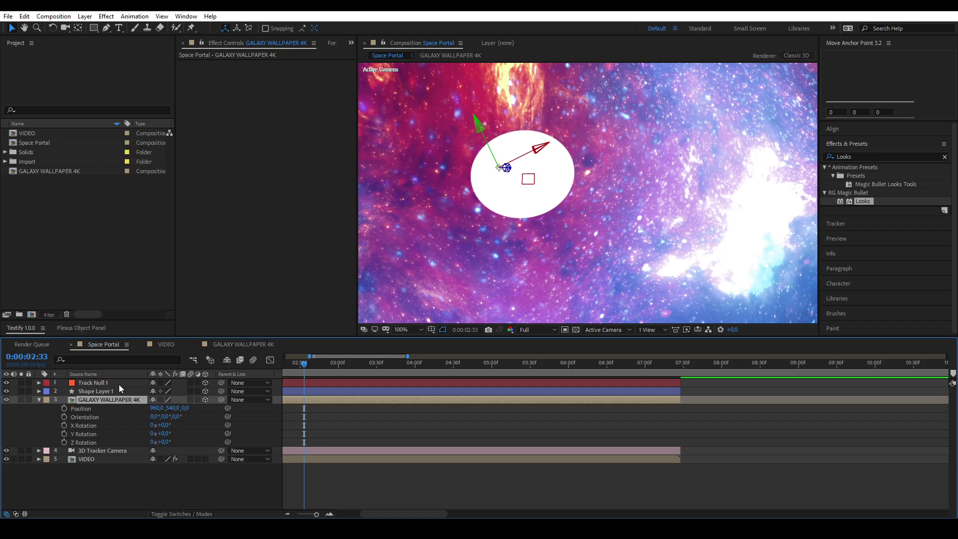
# Copy Track Null 1's Position (909.9, 524.4, -480.8) and Orientation onto the galaxy layer.
pyautogui.click(118, 384)
pyautogui.press('p')
pyautogui.hotkey('shift', 'r')
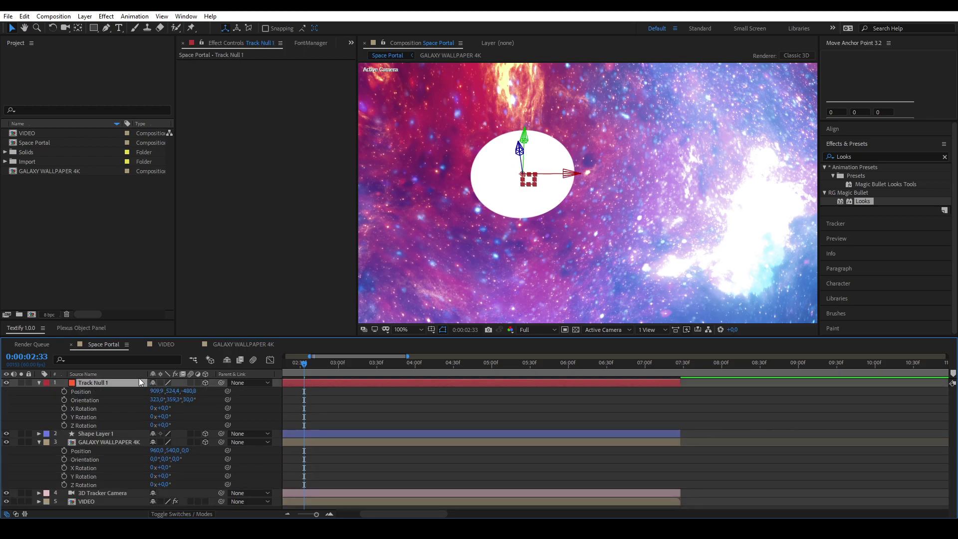
pyautogui.click(81, 391)
pyautogui.hotkey('ctrl', 'c')
pyautogui.click(81, 450)
pyautogui.hotkey('ctrl', 'v')
pyautogui.click(84, 399)
pyautogui.hotkey('ctrl', 'c')
pyautogui.click(85, 459)
pyautogui.hotkey('ctrl', 'v')
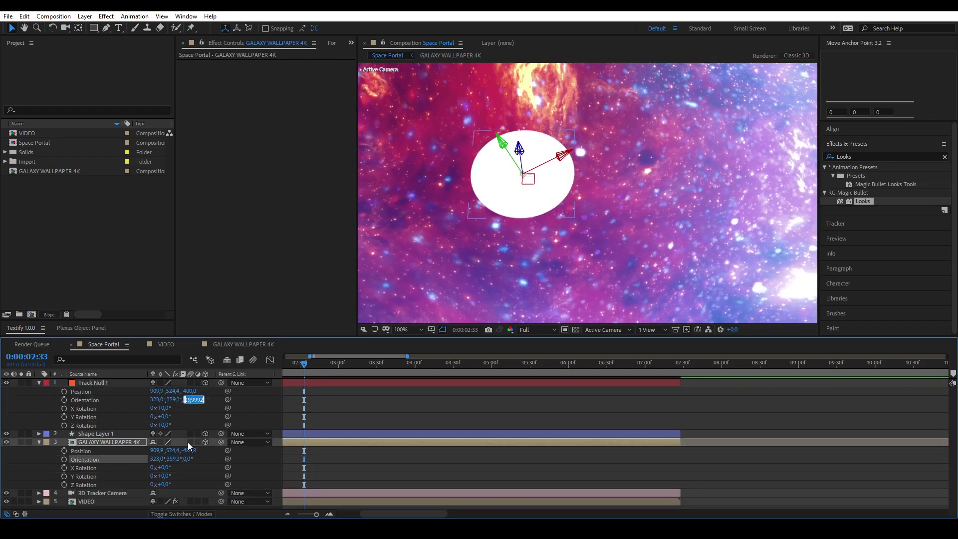
# Show only the galaxy layer's Anchor Point and Position, zooming the viewer out.
pyautogui.click(39, 382)
pyautogui.click(38, 400)
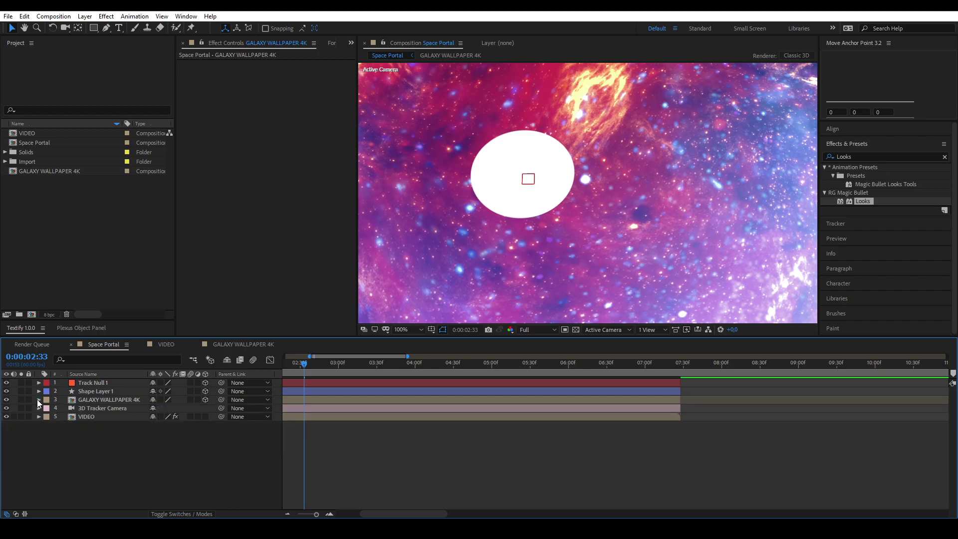
pyautogui.click(118, 399)
pyautogui.press('a')
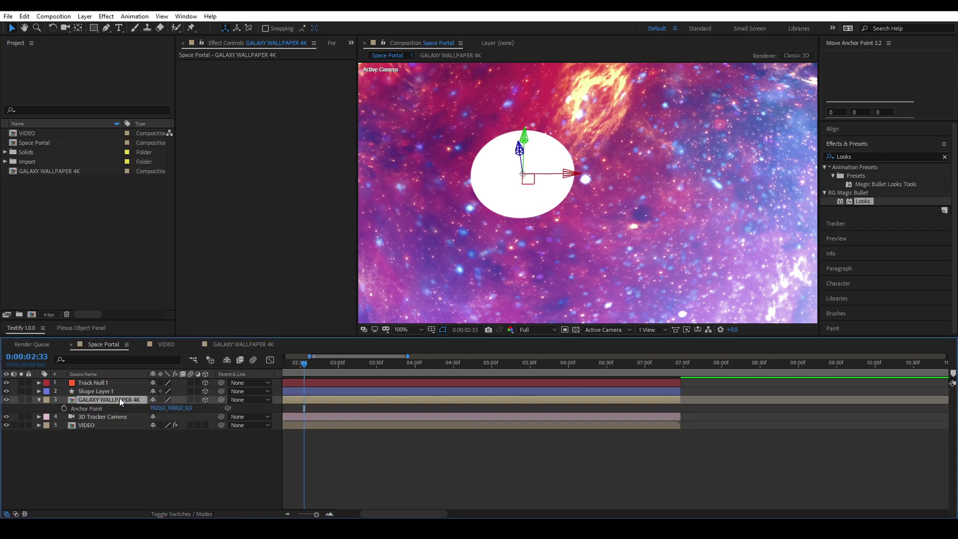
pyautogui.hotkey('shift', 'p')
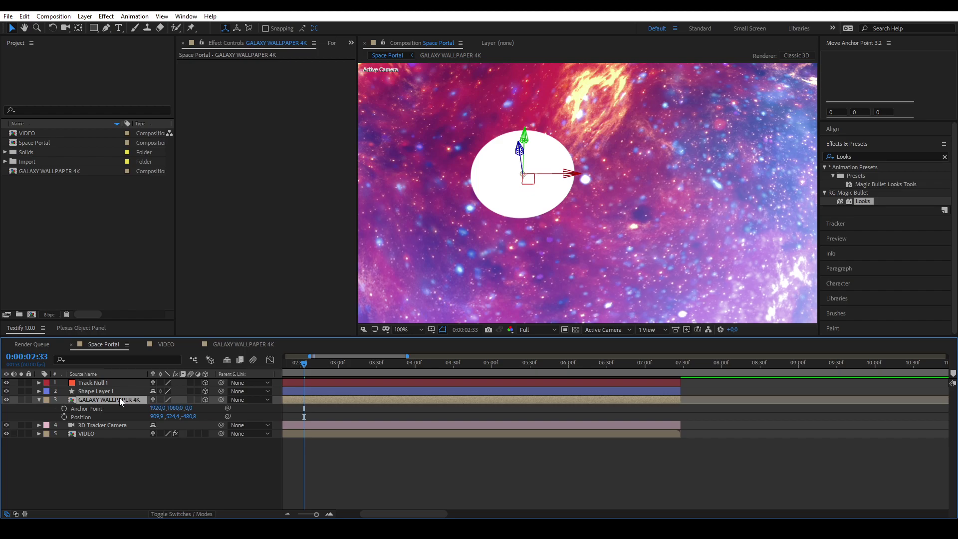
pyautogui.press(',')
pyautogui.press(',')
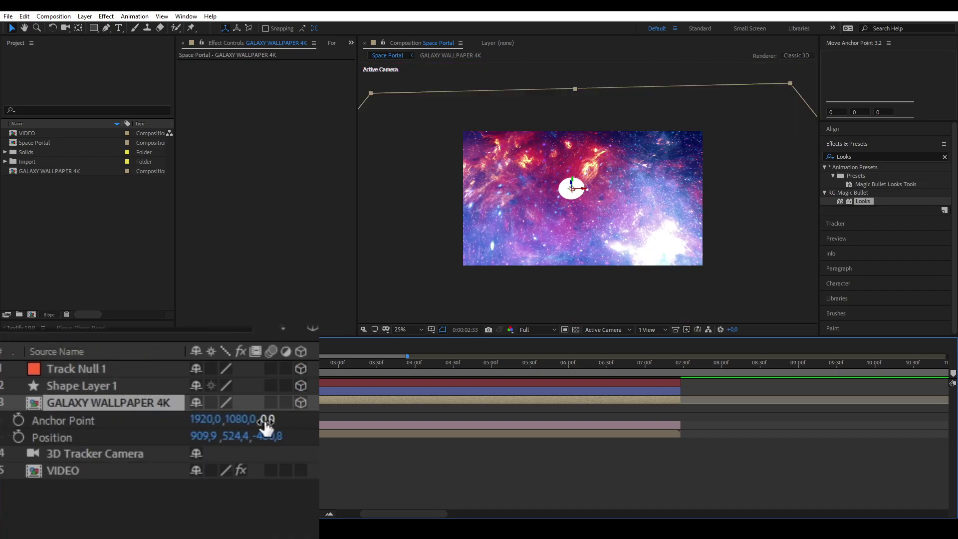
# Scrub the galaxy layer's Anchor Point Z to -1190 and scrub the timeline to check placement.
pyautogui.moveTo(264, 419); pyautogui.dragTo(2, 419)
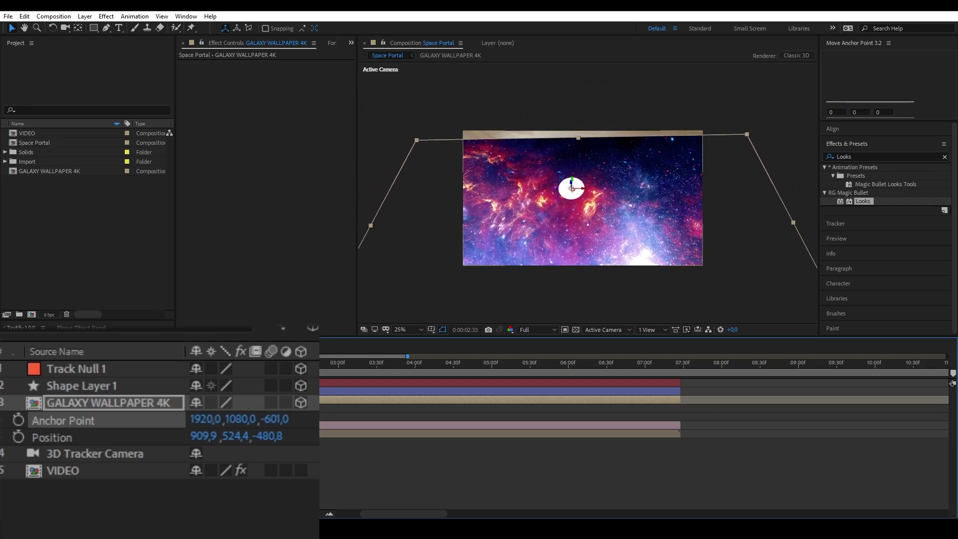
pyautogui.moveTo(284, 419); pyautogui.dragTo(5, 405)
pyautogui.press('Home')
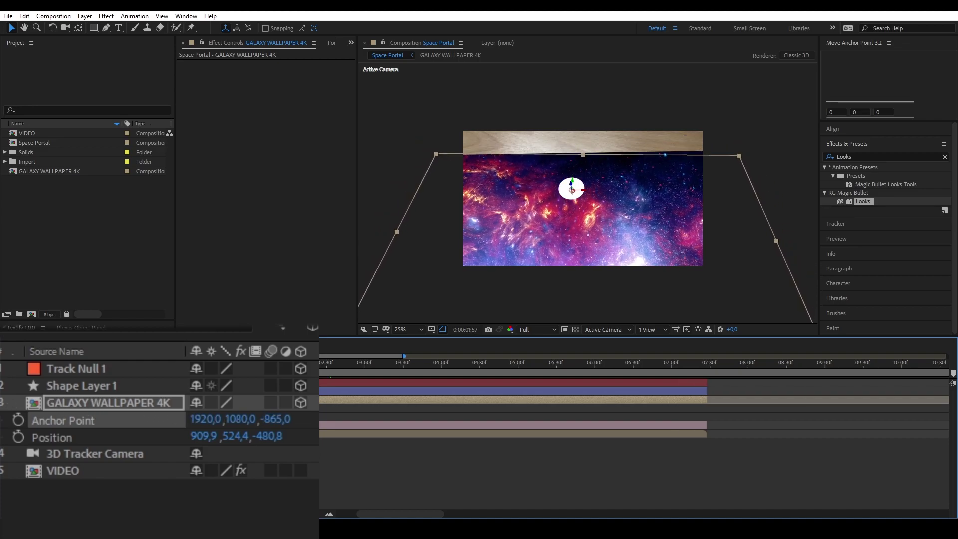
pyautogui.click(348, 370)
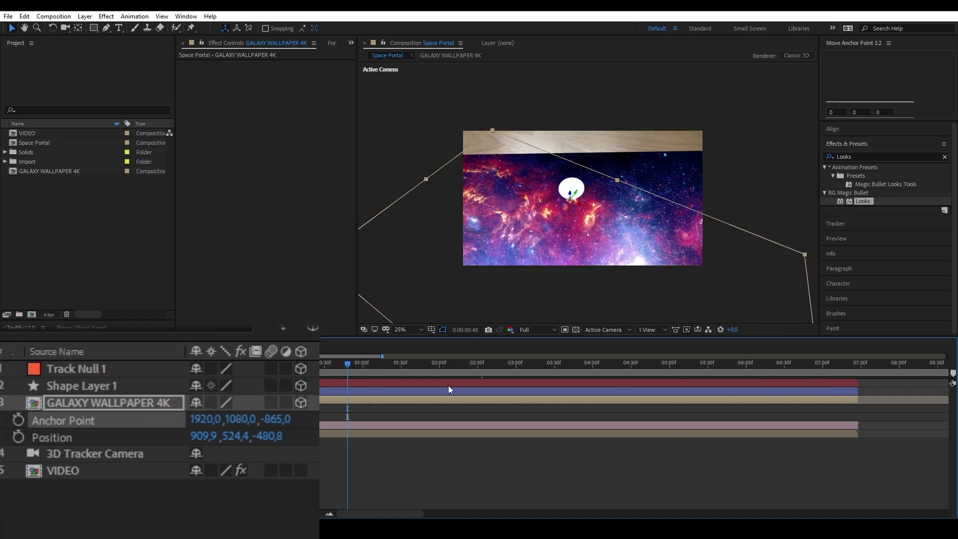
pyautogui.moveTo(381, 369); pyautogui.dragTo(323, 367)
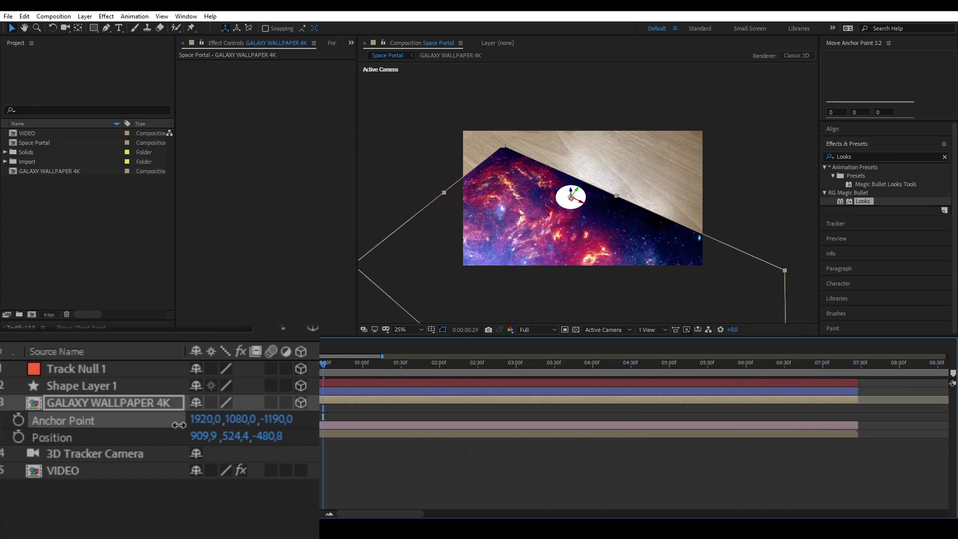
# Add Optics Compensation to the galaxy with Field Of View 100 and Reverse Lens Distortion on.
pyautogui.click(39, 401)
pyautogui.click(872, 156)
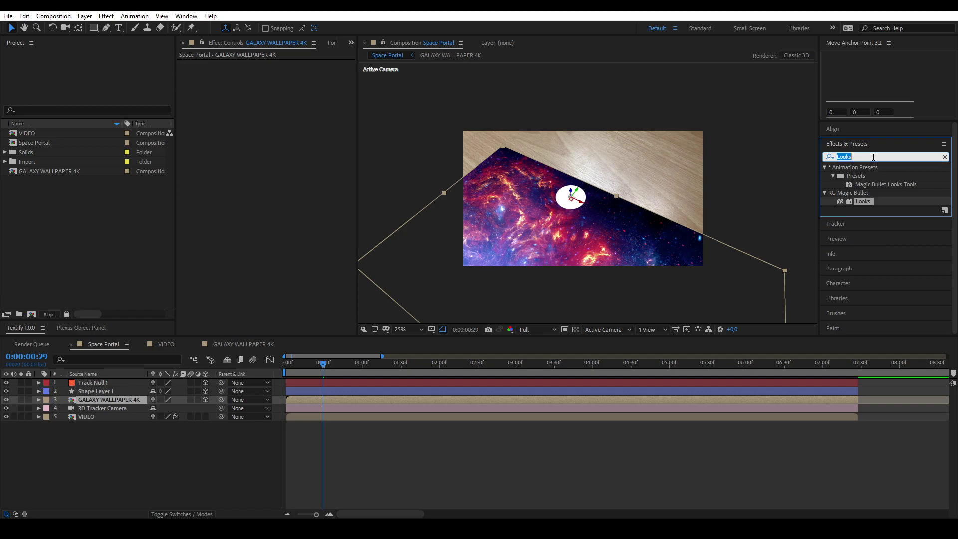
pyautogui.write('optics')
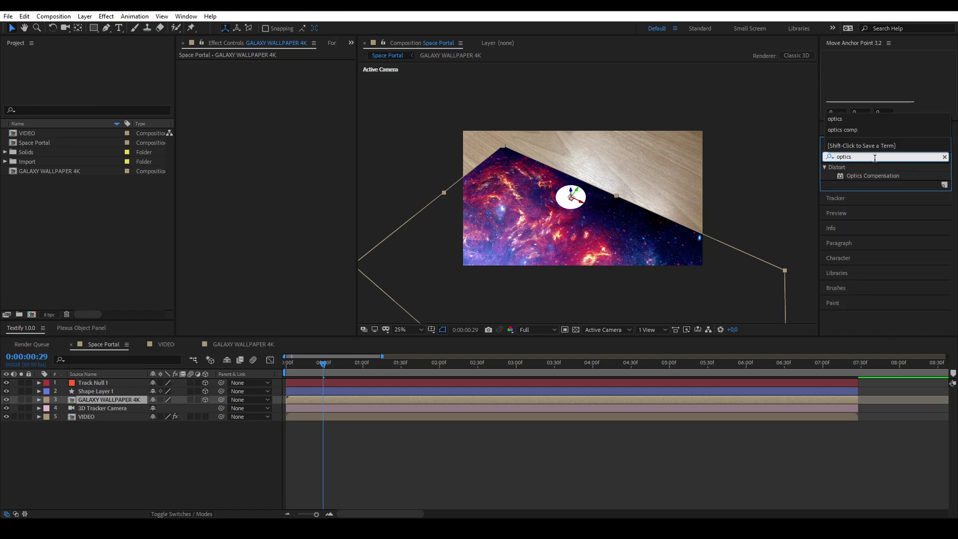
pyautogui.doubleClick(873, 175)
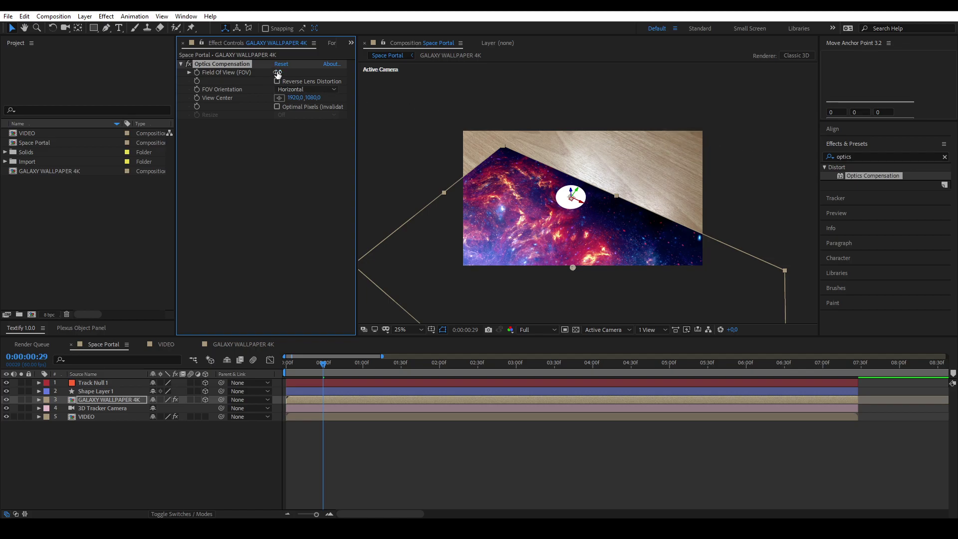
pyautogui.click(278, 73)
pyautogui.write('100')
pyautogui.press('Return')
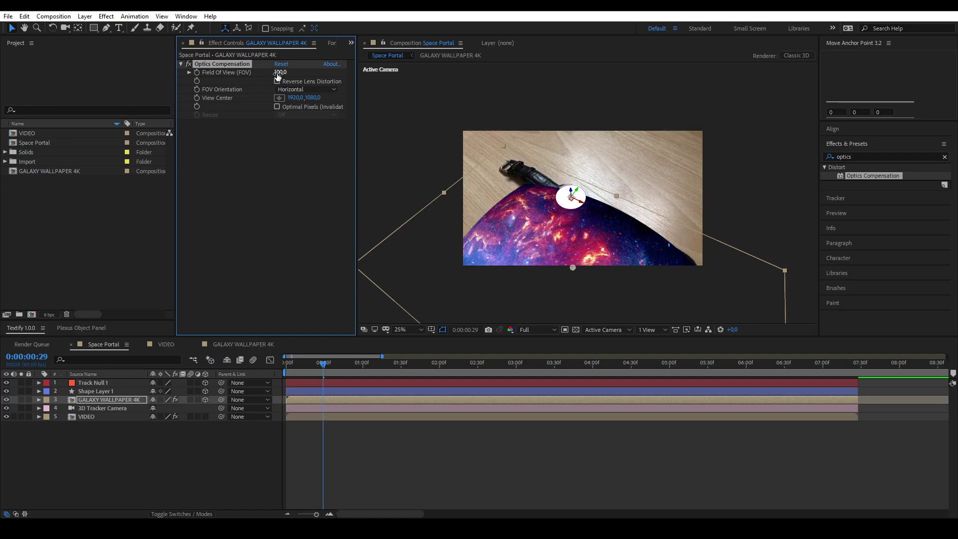
pyautogui.click(277, 82)
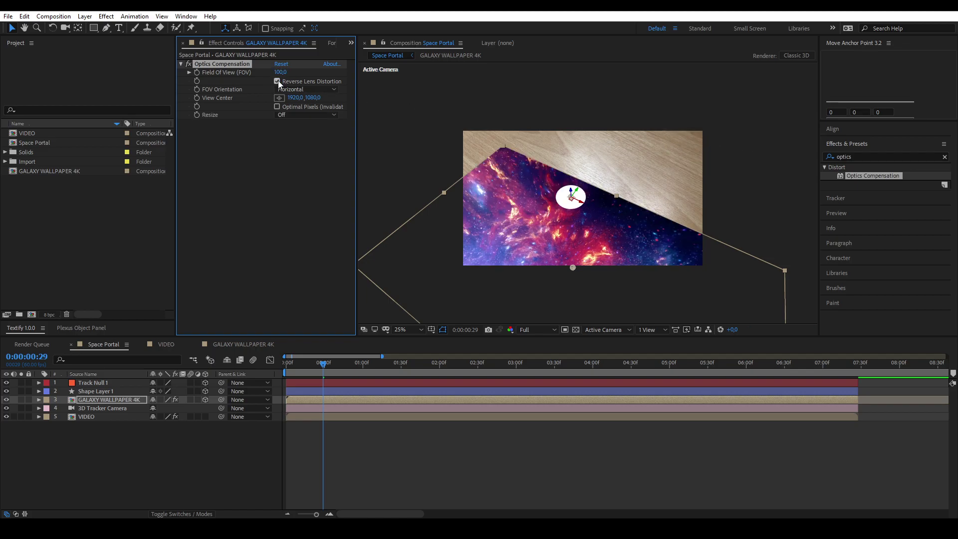
pyautogui.moveTo(335, 369); pyautogui.dragTo(462, 384)
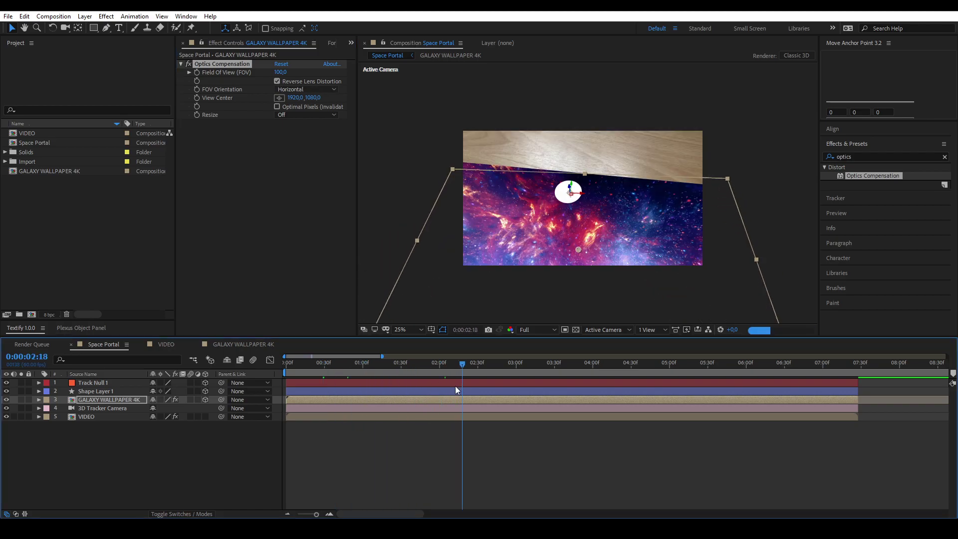
# Move the galaxy layer to Position 1216.2, 102.8, -150.6 behind the watch face.
pyautogui.click(128, 399)
pyautogui.press('p')
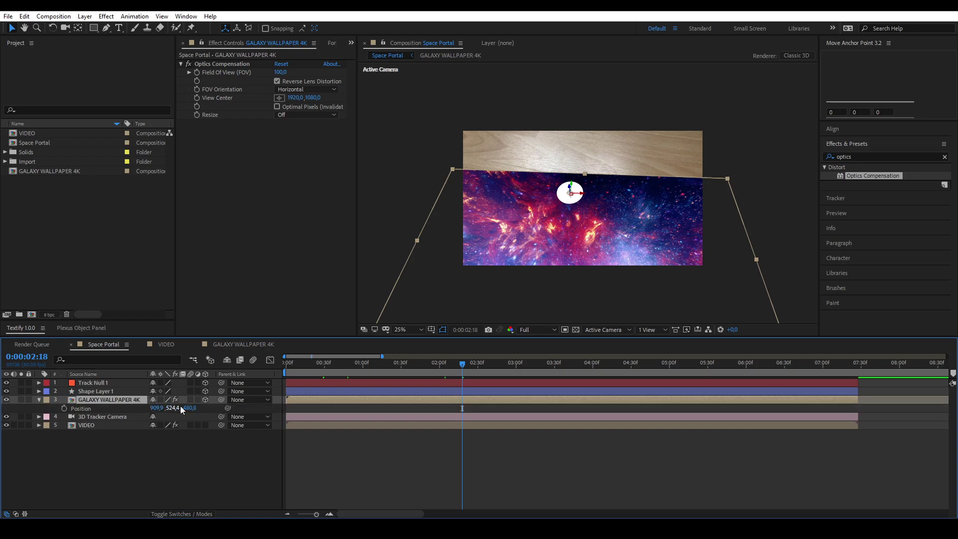
pyautogui.scroll(2, 569, 194)
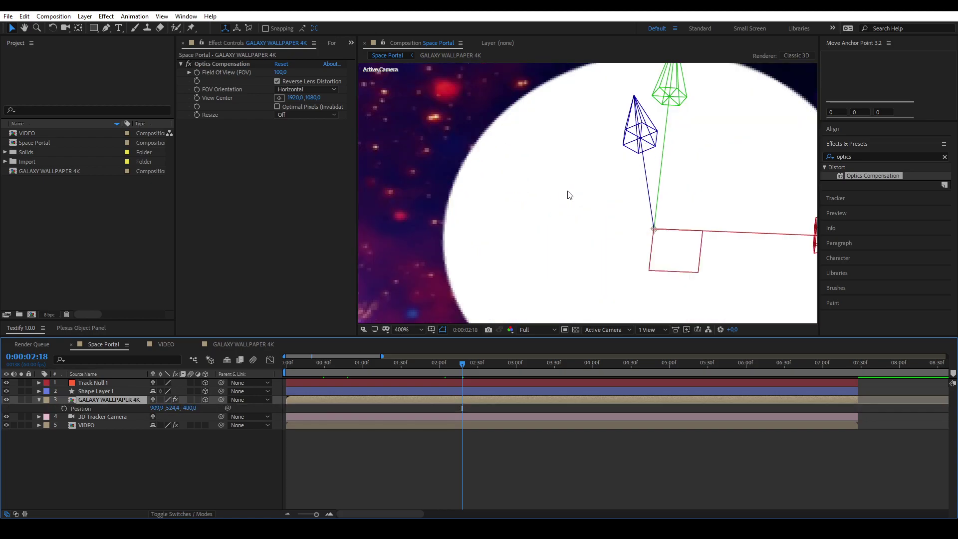
pyautogui.moveTo(620, 160)
pyautogui.mouseDown()
pyautogui.moveTo(627, 135)
pyautogui.moveTo(626, 149)
pyautogui.mouseUp()
pyautogui.scroll(-1, 623, 164)
pyautogui.moveTo(463, 363); pyautogui.dragTo(826, 340)
# Set the GALAXY WALLPAPER 4K layer's track matte to Alpha Matte 'Shape Layer 1'.
pyautogui.press('Home')
pyautogui.click(177, 464)
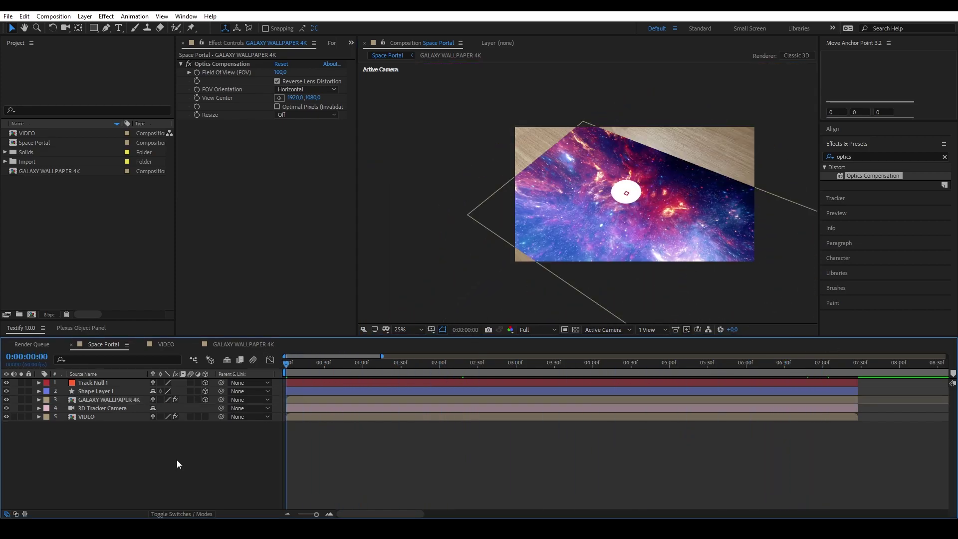
pyautogui.click(182, 514)
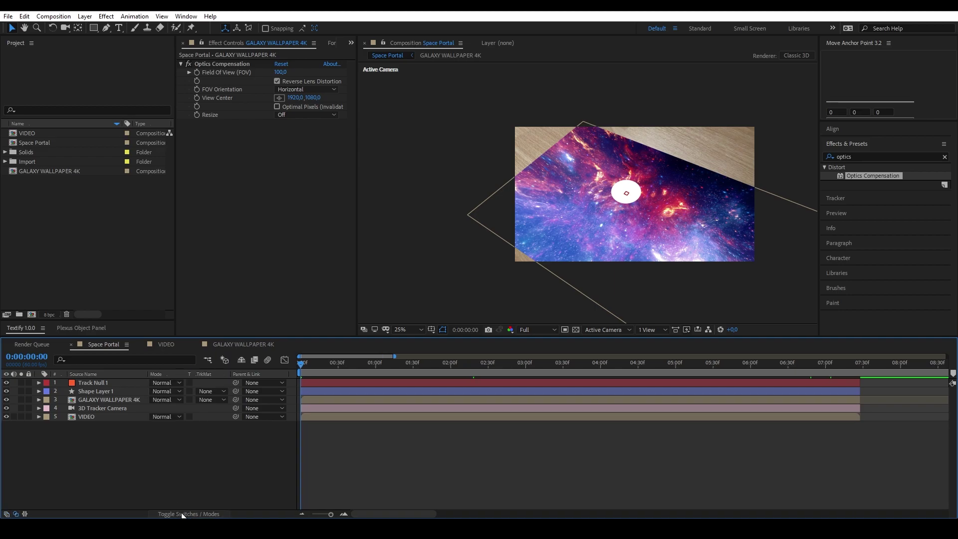
pyautogui.click(210, 404)
pyautogui.click(218, 425)
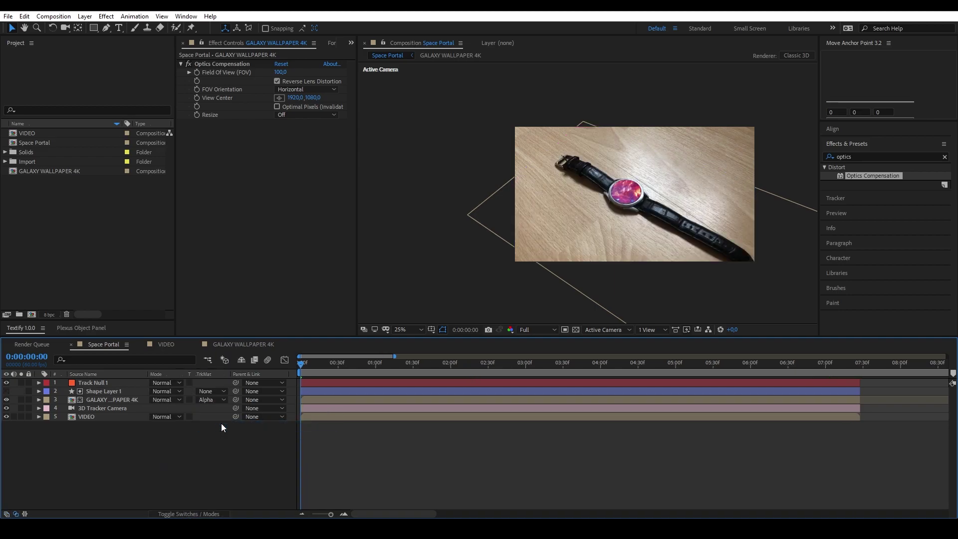
pyautogui.press('.')
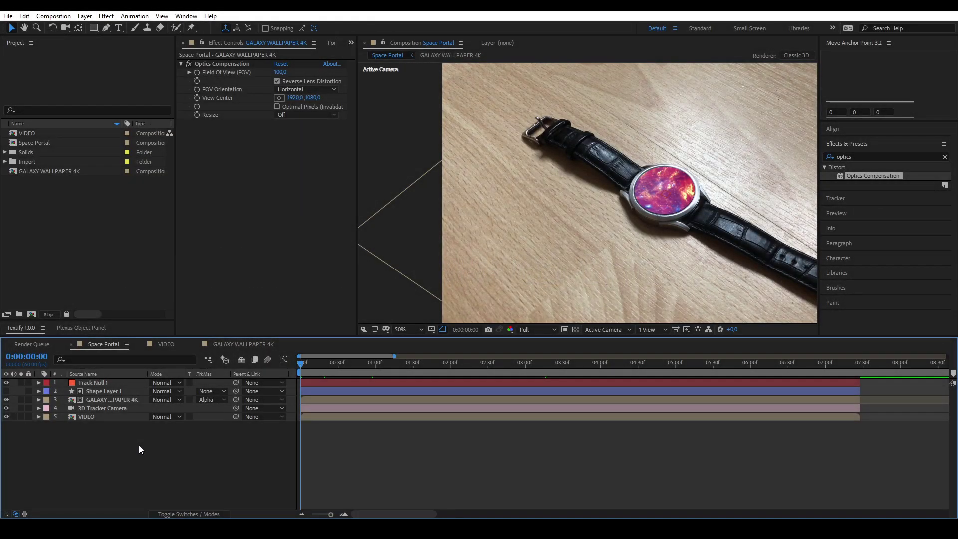
# Duplicate the circle as a visible Shape Layer 2 with a dark navy 040339 fill.
pyautogui.click(116, 392)
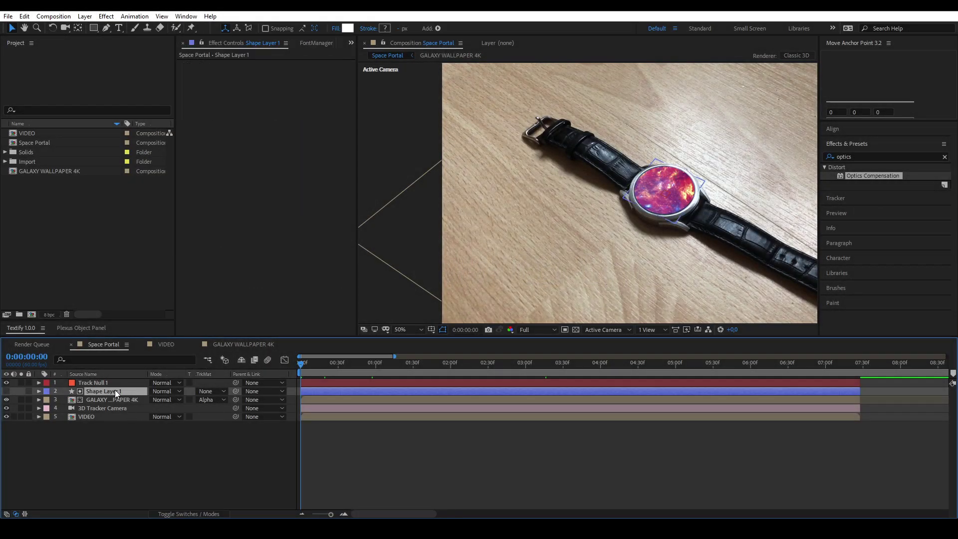
pyautogui.hotkey('ctrl', 'd')
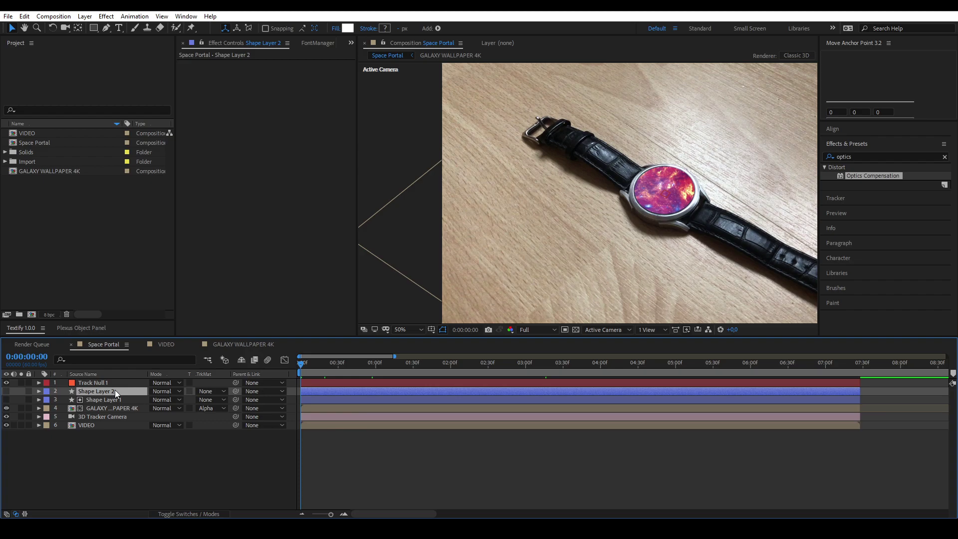
pyautogui.click(6, 392)
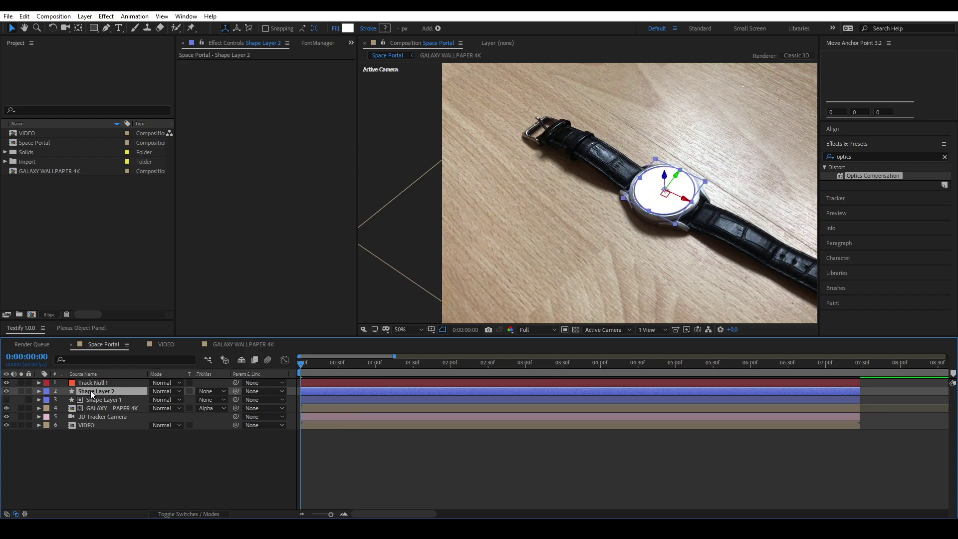
pyautogui.click(347, 29)
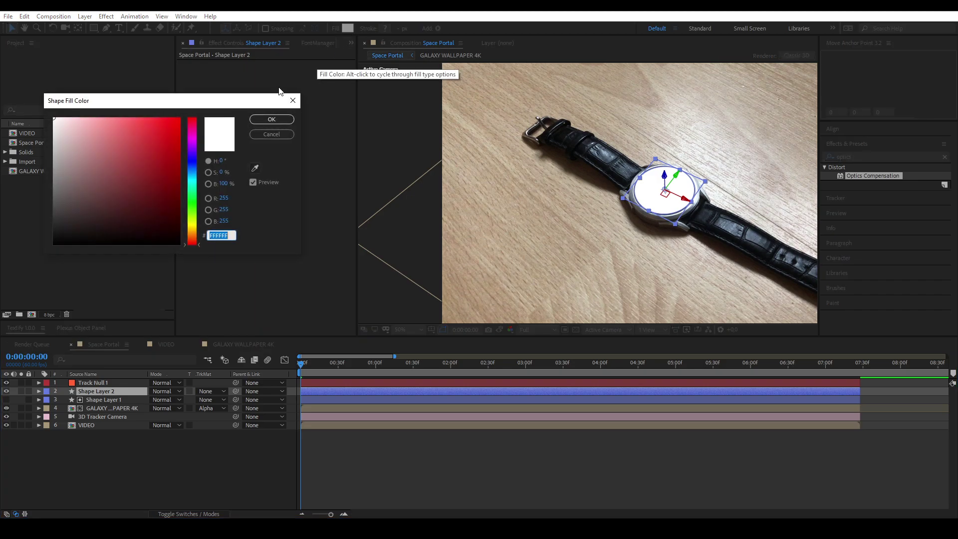
pyautogui.click(191, 161)
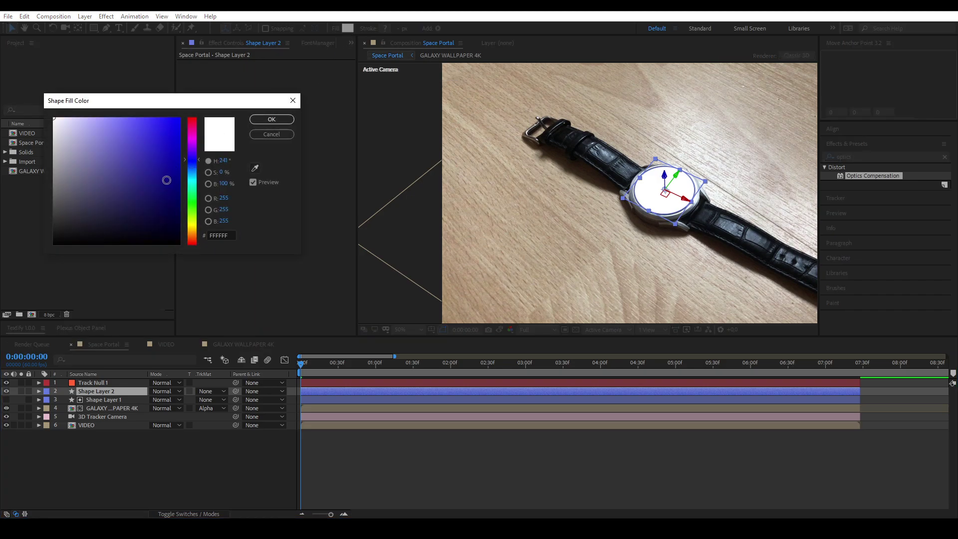
pyautogui.moveTo(166, 183); pyautogui.dragTo(172, 214)
pyautogui.click(265, 121)
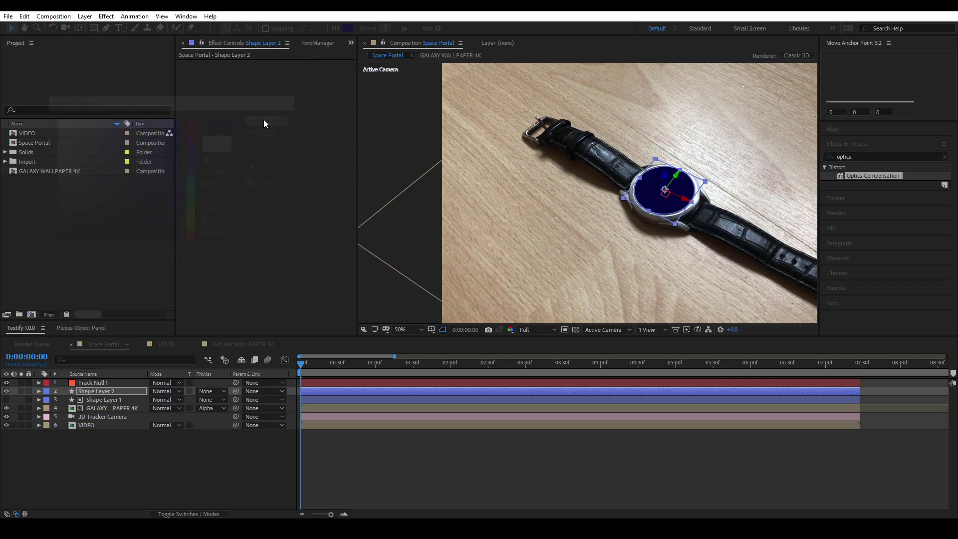
# Set Shape Layer 2's blend mode to Screen.
pyautogui.click(162, 392)
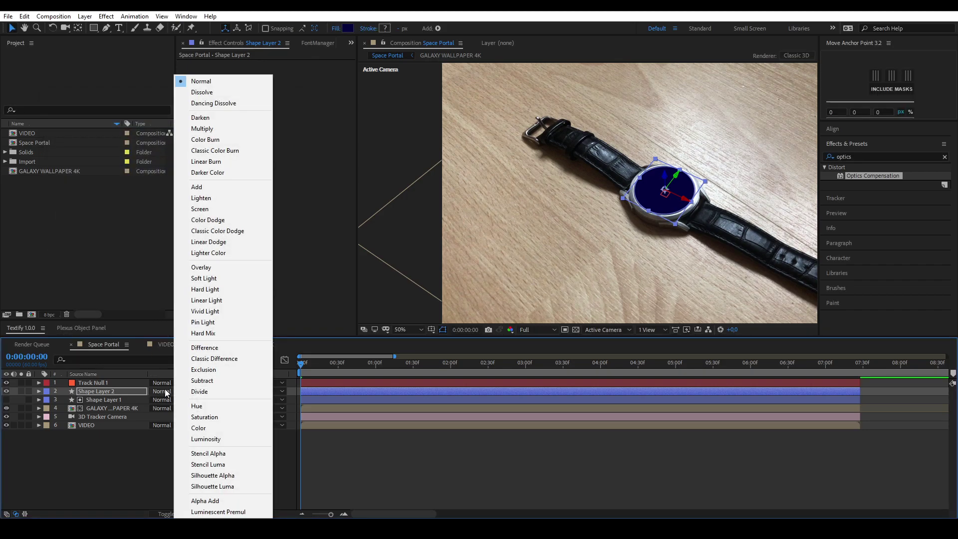
pyautogui.click(203, 209)
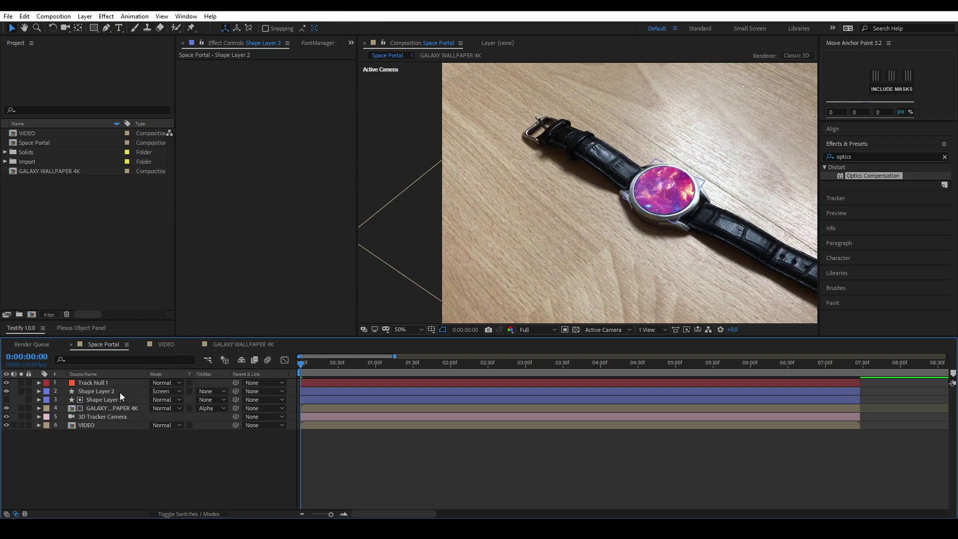
pyautogui.click(100, 392)
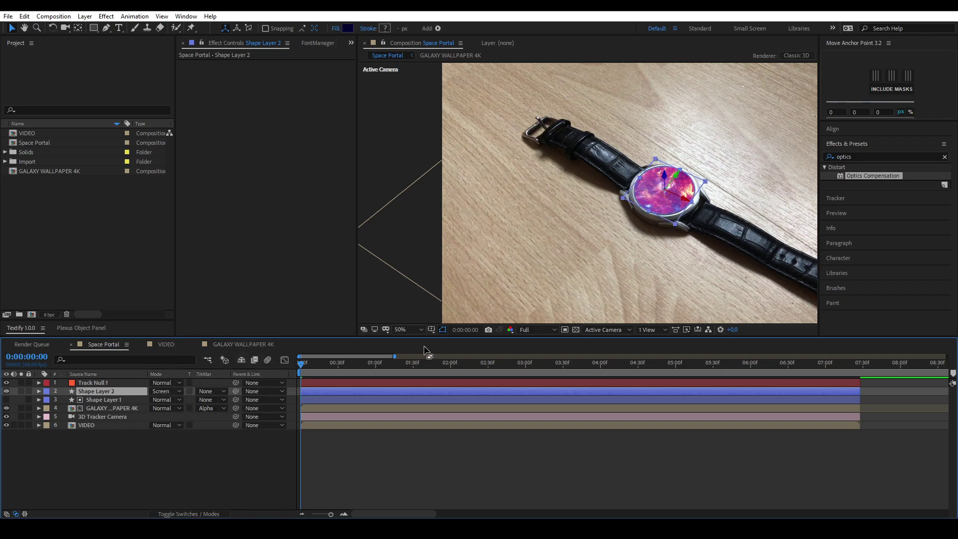
# Apply Deep Glow to Shape Layer 2 with Radius 970, Exposure 0.3 and manual Gamma Correction.
pyautogui.click(843, 156)
pyautogui.write('deep glow')
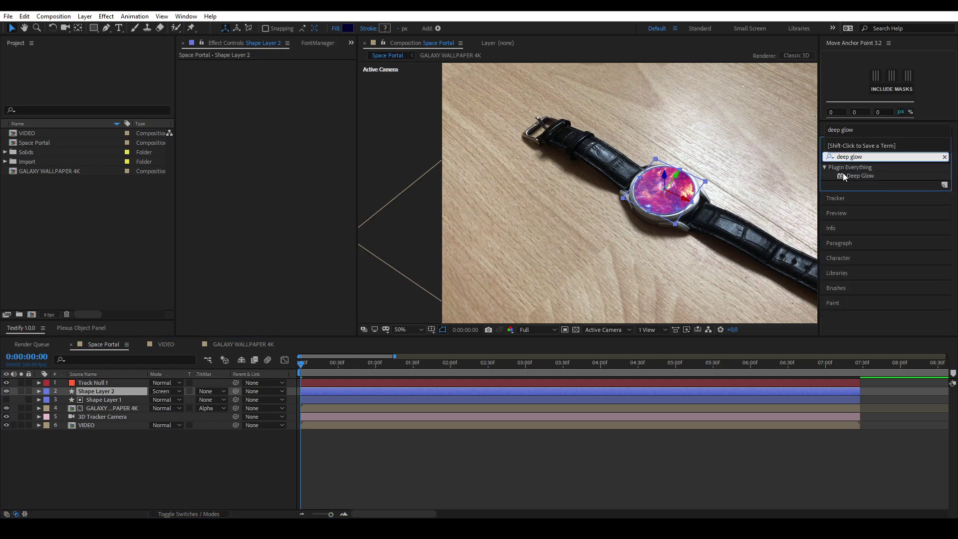
pyautogui.doubleClick(849, 176)
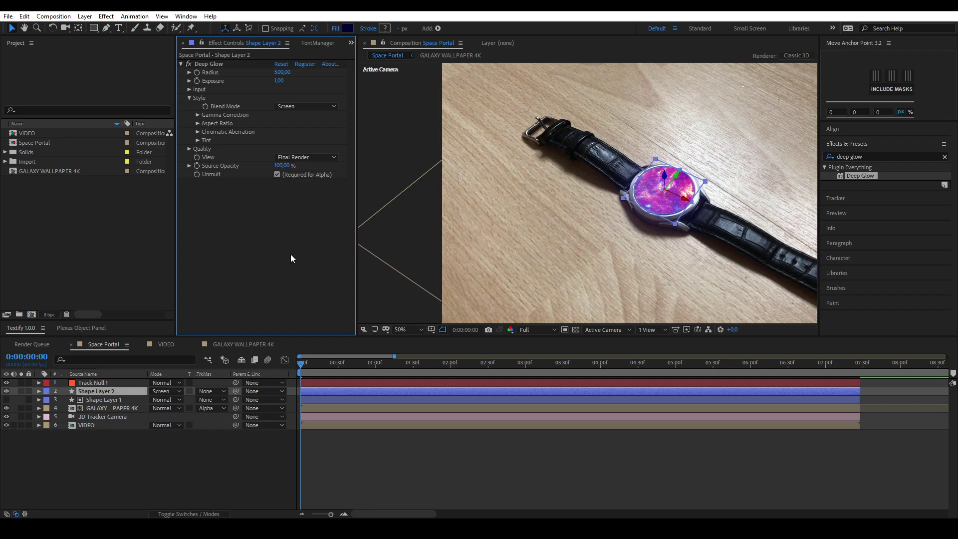
pyautogui.click(283, 73)
pyautogui.write('970')
pyautogui.press('Tab')
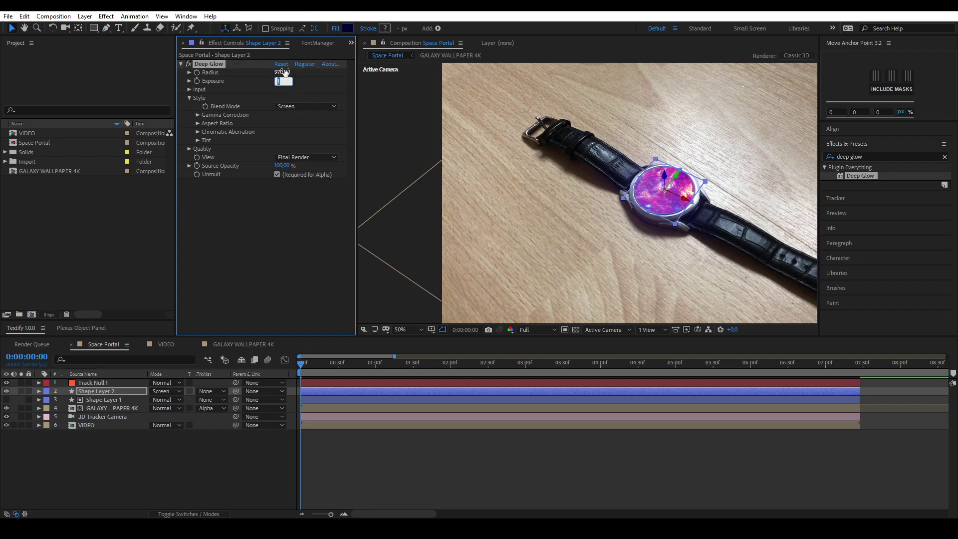
pyautogui.write('0,3')
pyautogui.press('Return')
pyautogui.click(197, 115)
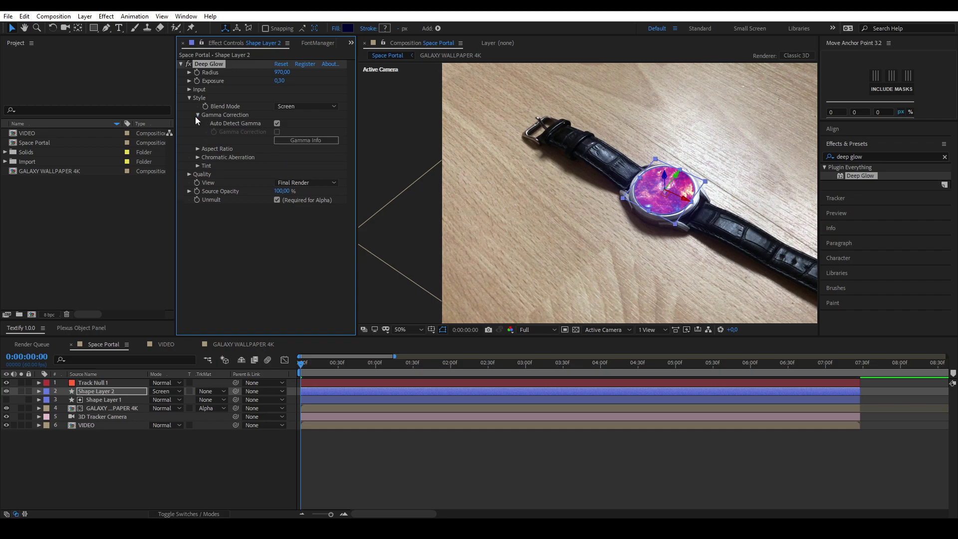
pyautogui.click(277, 123)
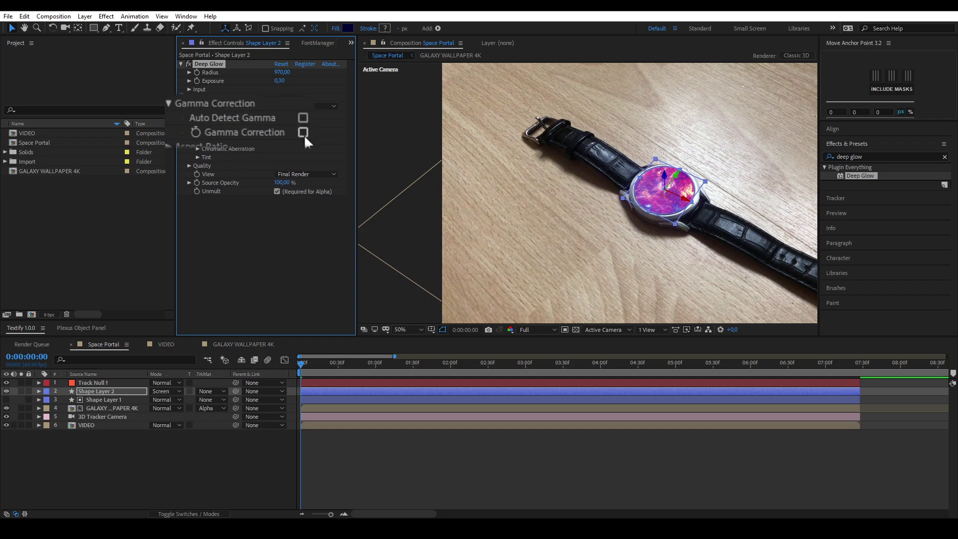
pyautogui.click(276, 131)
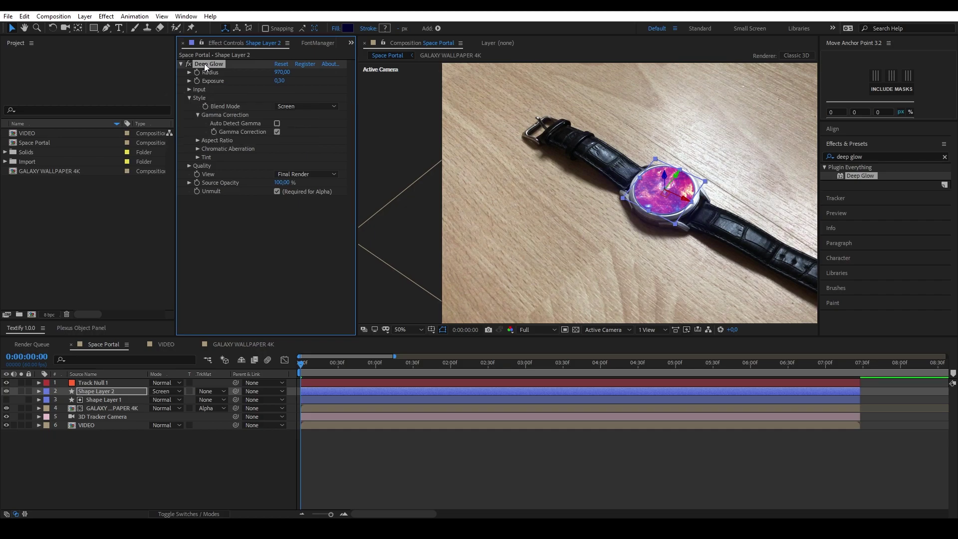
# Duplicate the glow and set Deep Glow 2 to Radius 700, Exposure 1 and Add blend mode.
pyautogui.hotkey('ctrl', 'd')
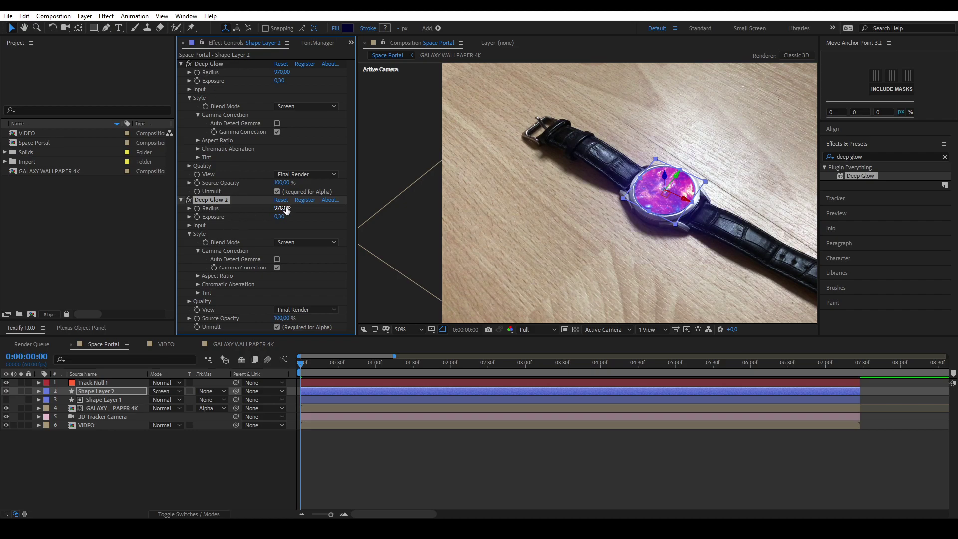
pyautogui.click(287, 209)
pyautogui.write('700')
pyautogui.press('Tab')
pyautogui.write('1')
pyautogui.press('Return')
pyautogui.click(182, 63)
pyautogui.click(289, 115)
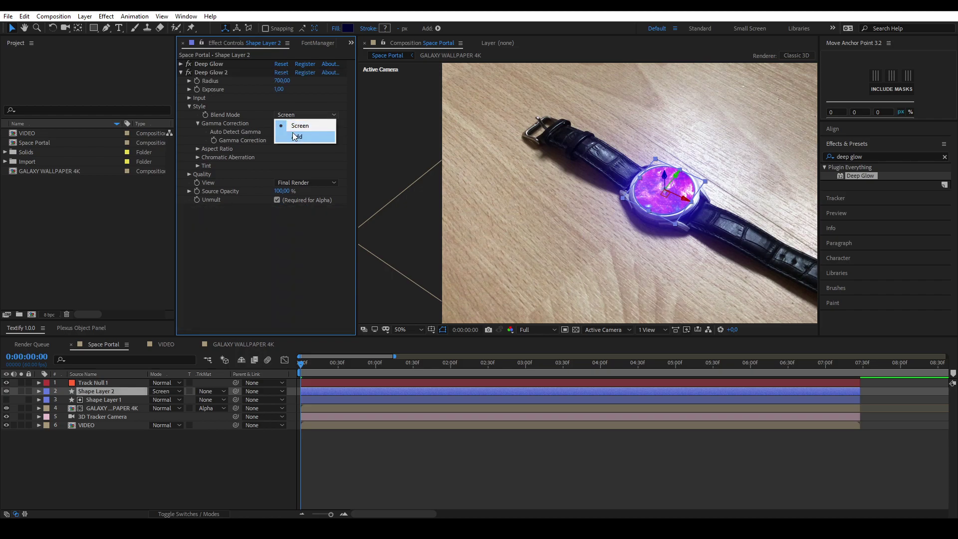
pyautogui.click(294, 138)
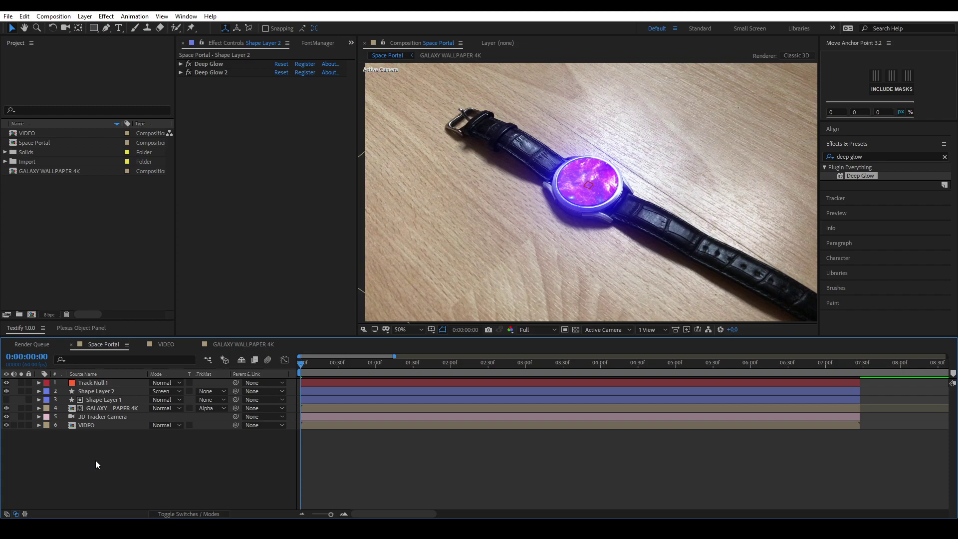
# Start a new solid named Saber Edge sized 2160 × 2160 by copying the height into the width.
pyautogui.rightClick(97, 464)
pyautogui.moveTo(112, 354)
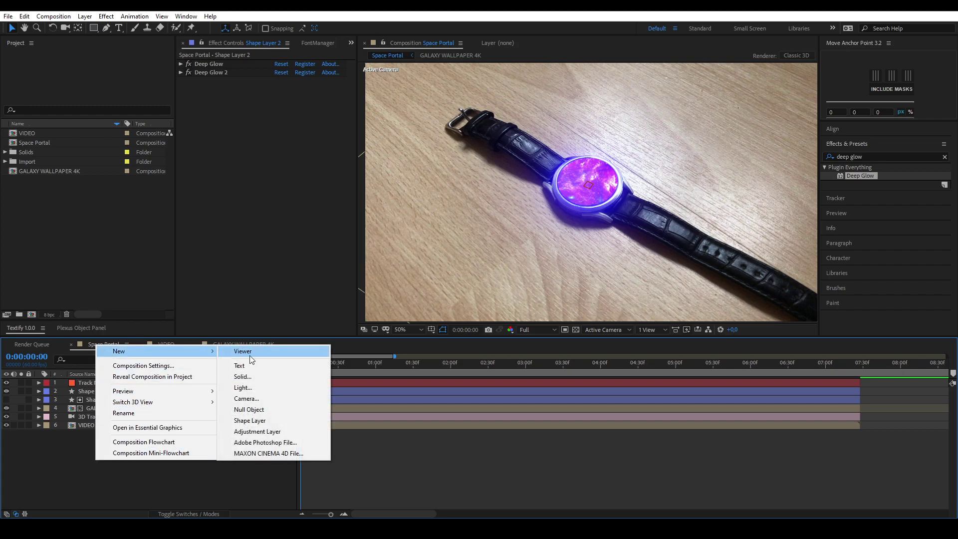
pyautogui.click(253, 377)
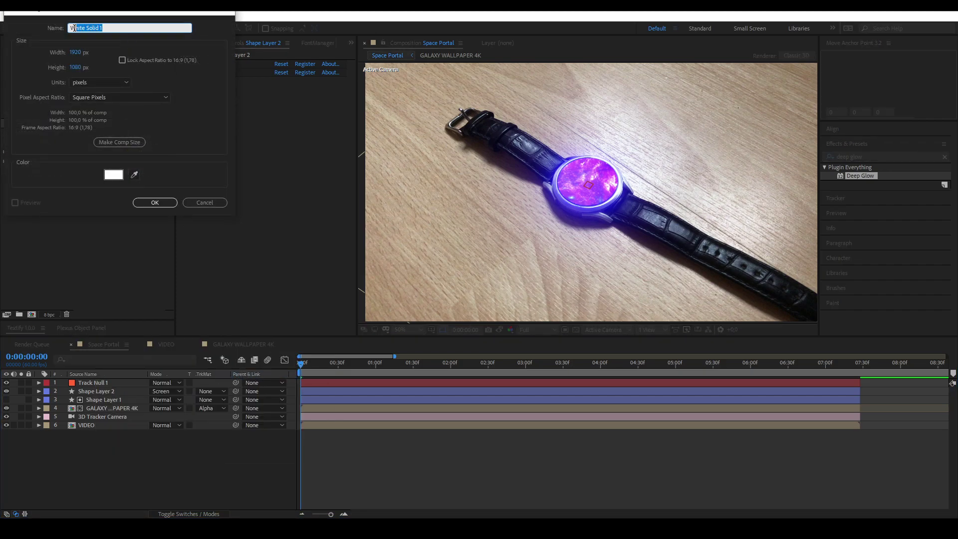
pyautogui.write('Saber Edge')
pyautogui.press('Tab')
pyautogui.write('3840')
pyautogui.press('Tab')
pyautogui.hotkey('ctrl', 'c')
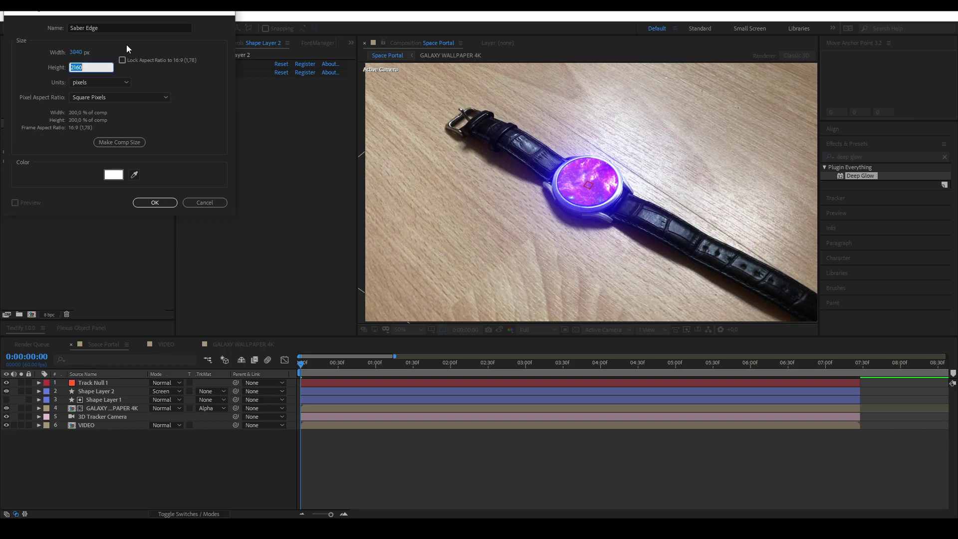
pyautogui.rightClick(79, 64)
pyautogui.click(30, 83)
pyautogui.click(80, 51)
pyautogui.rightClick(80, 52)
pyautogui.click(74, 95)
# Make the Saber Edge solid black, create it, and select Shape Layer 2.
pyautogui.click(113, 174)
pyautogui.moveTo(116, 179); pyautogui.dragTo(46, 252)
pyautogui.click(271, 119)
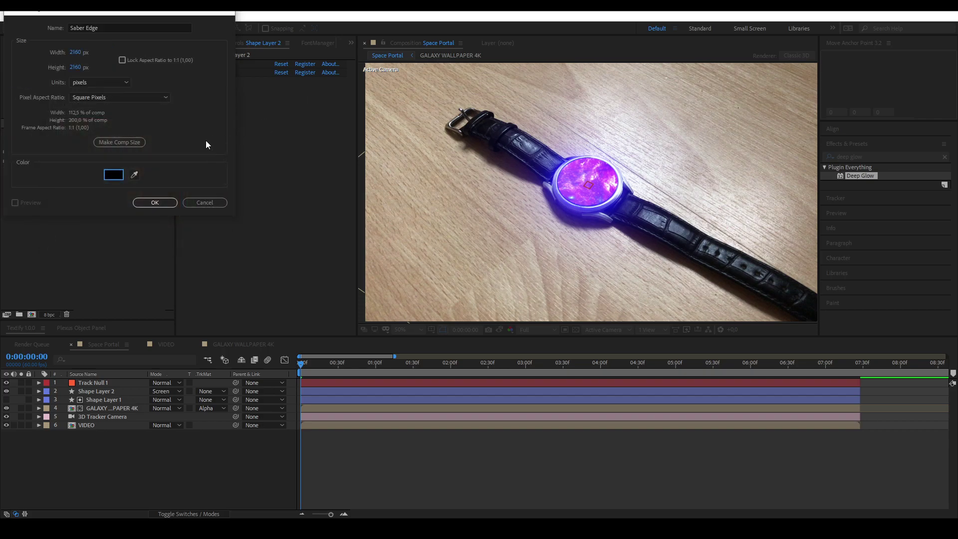
pyautogui.click(155, 205)
pyautogui.click(98, 400)
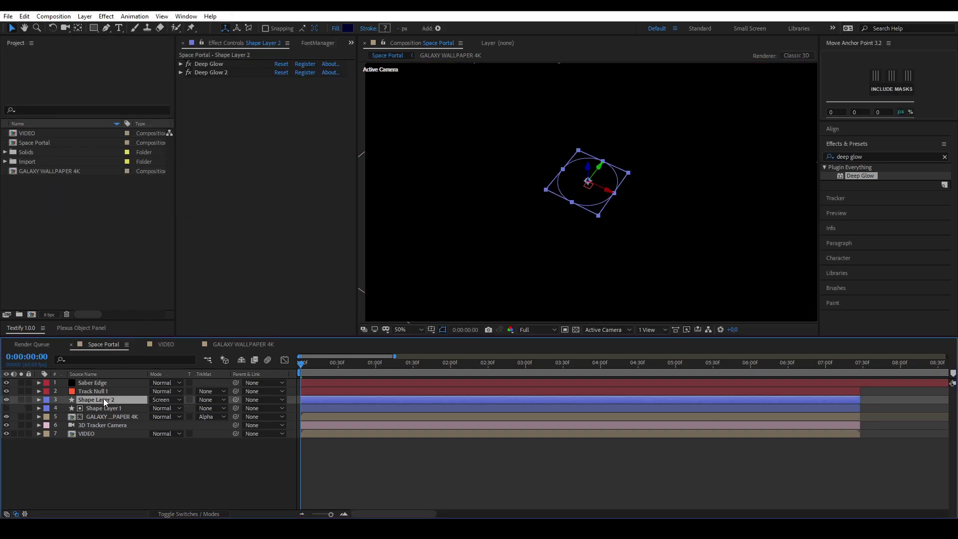
# Duplicate Shape Layer 2 as a flat copy with no 3D or Deep Glow, above Saber Edge.
pyautogui.hotkey('ctrl', 'd')
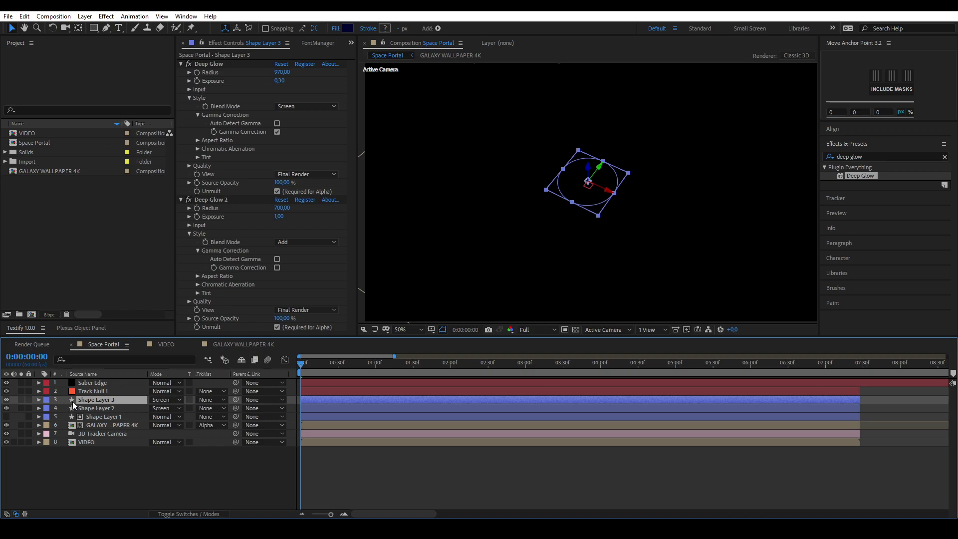
pyautogui.click(177, 509)
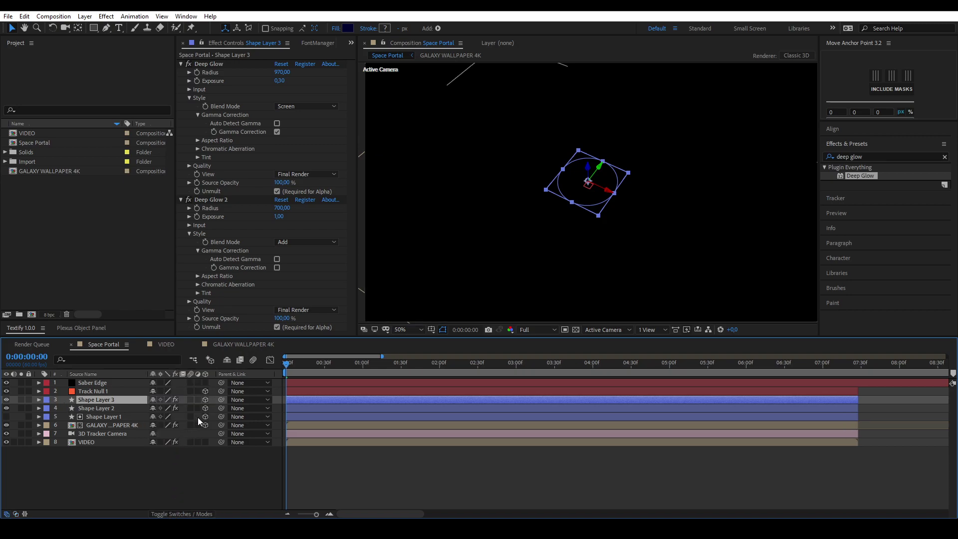
pyautogui.click(205, 399)
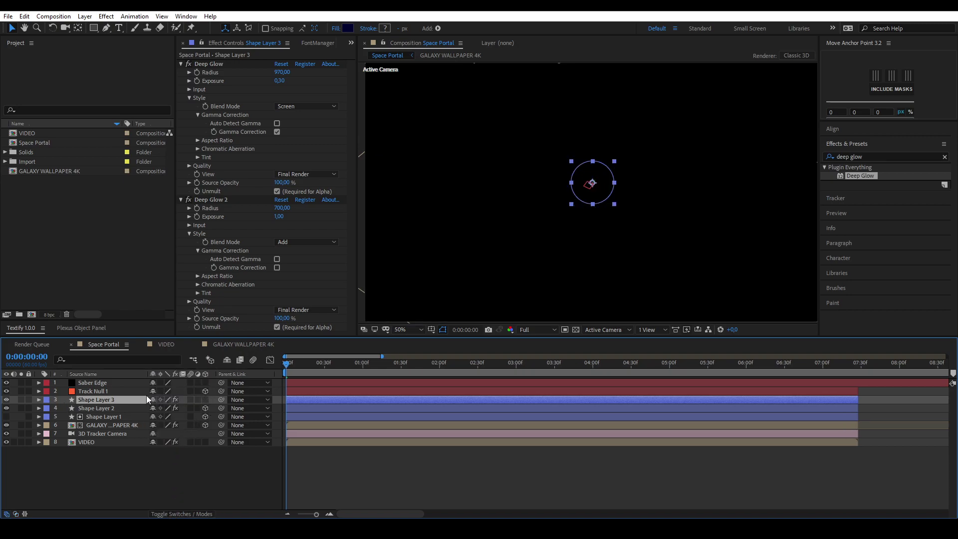
pyautogui.click(222, 205)
pyautogui.click(210, 200)
pyautogui.hotkey('ctrl', 'a')
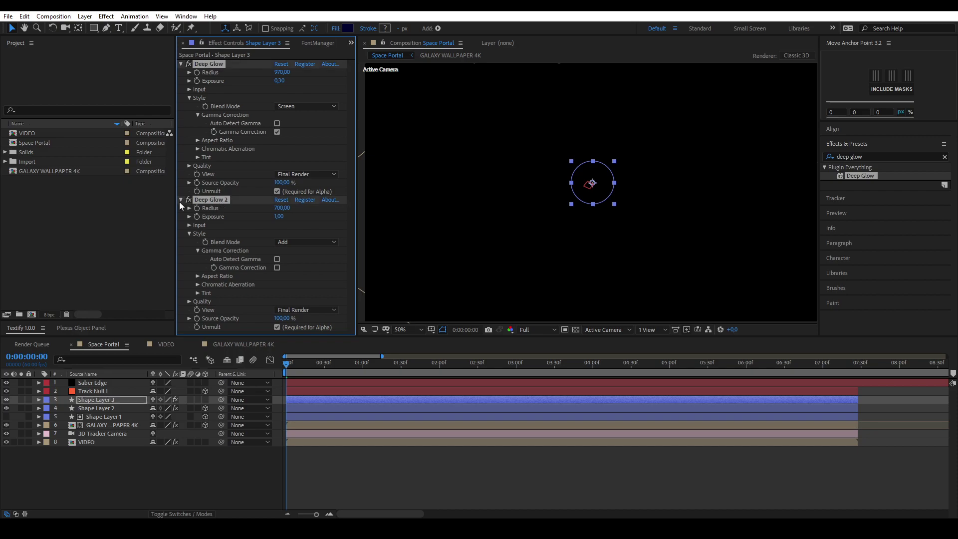
pyautogui.press('Delete')
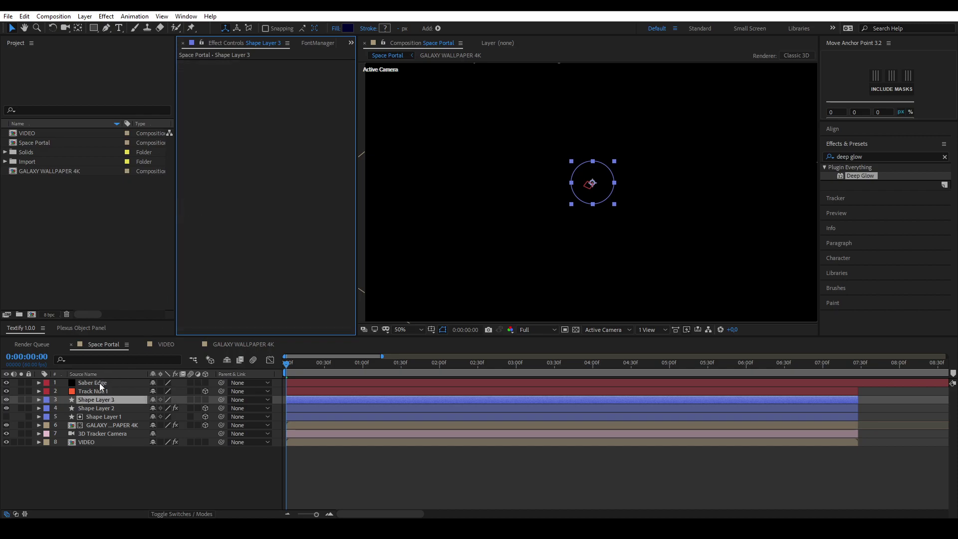
pyautogui.moveTo(100, 385); pyautogui.dragTo(103, 404)
pyautogui.click(610, 164)
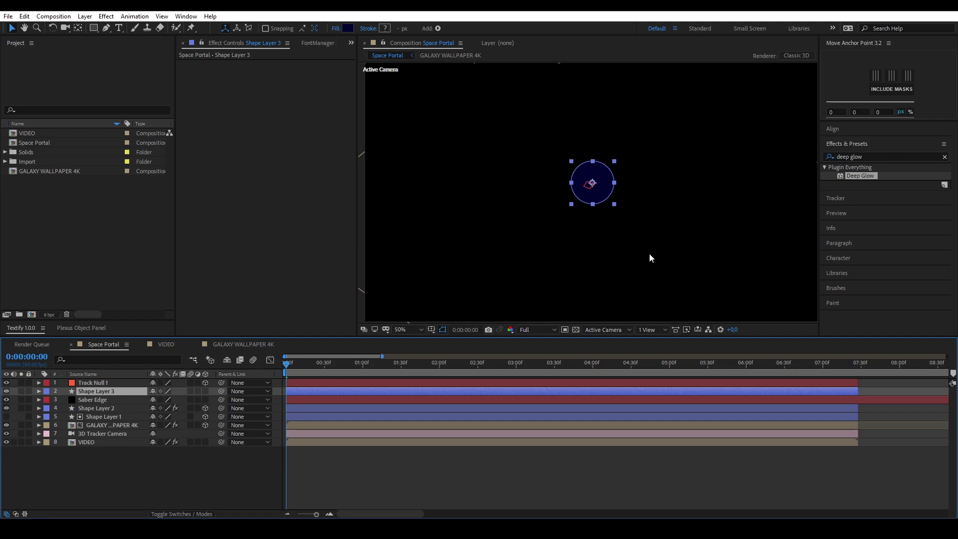
# Centre Shape Layer 3 horizontally and vertically in the composition.
pyautogui.click(845, 143)
pyautogui.click(846, 129)
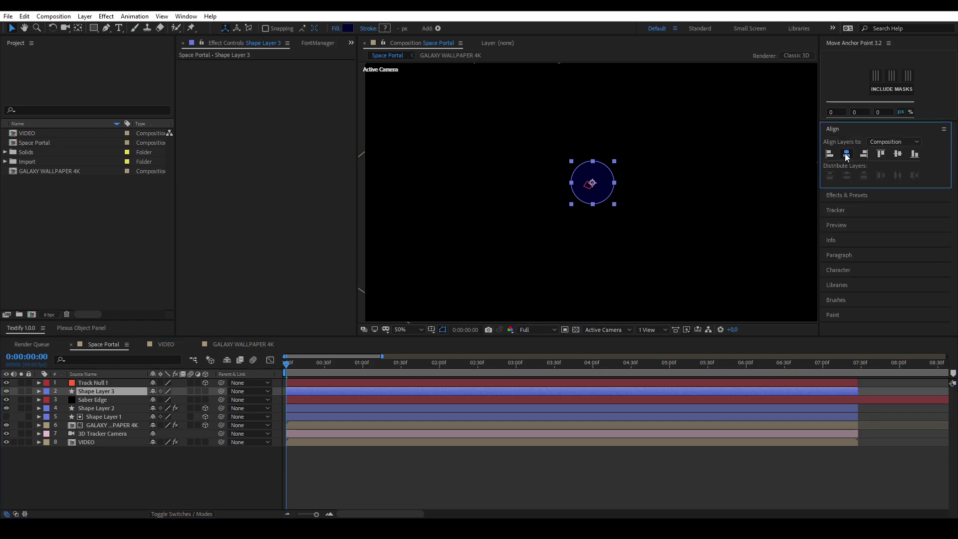
pyautogui.click(846, 153)
pyautogui.click(897, 154)
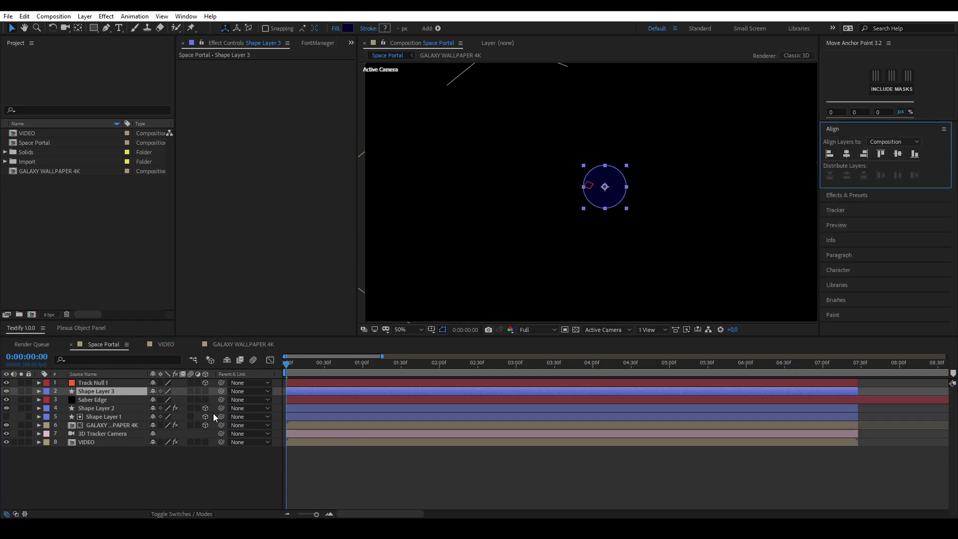
# Show the grid, enable Snap to Grid, and turn on the title/action safe guides.
pyautogui.click(161, 16)
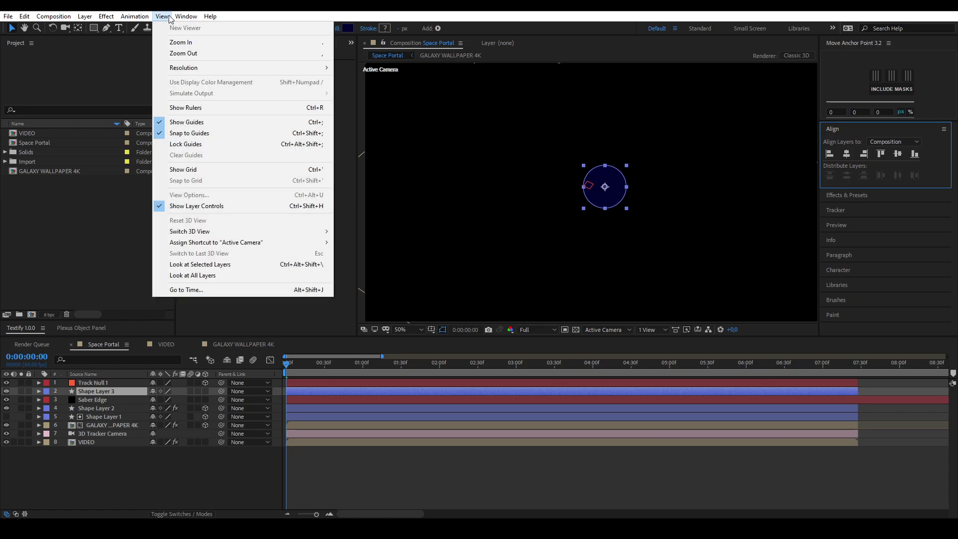
pyautogui.click(225, 171)
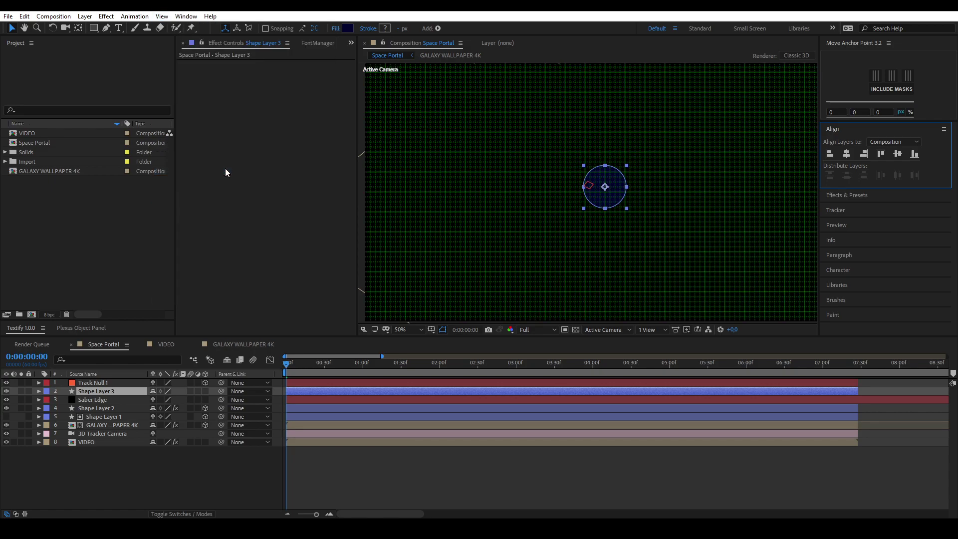
pyautogui.click(162, 16)
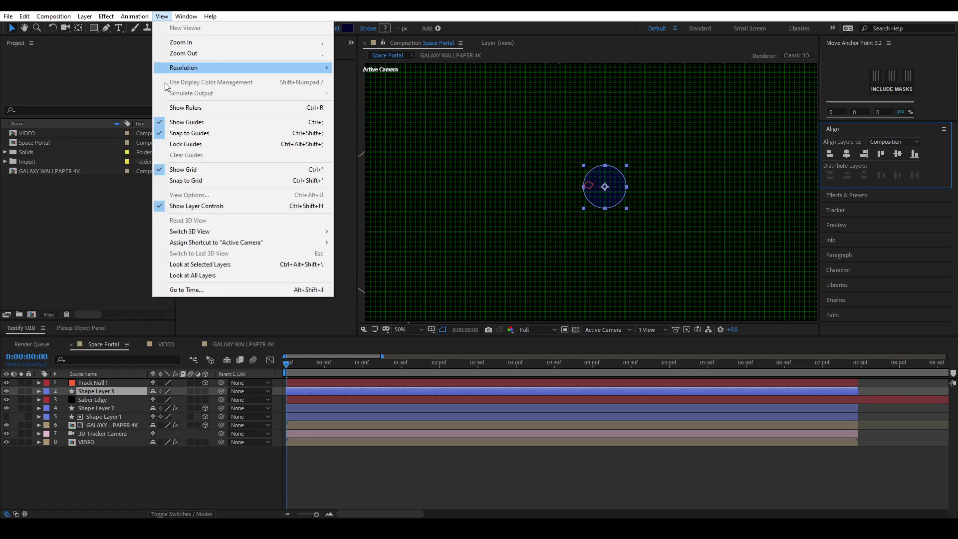
pyautogui.click(178, 182)
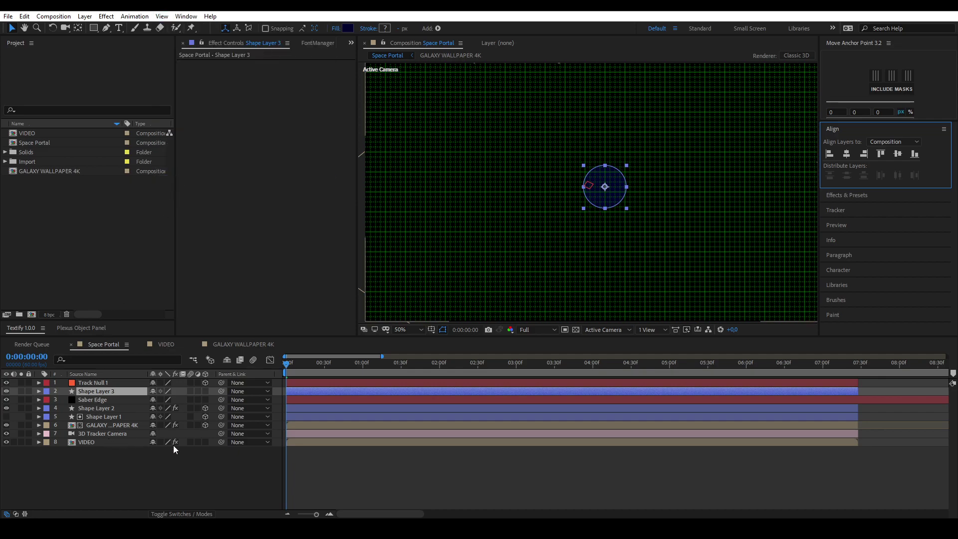
pyautogui.click(432, 329)
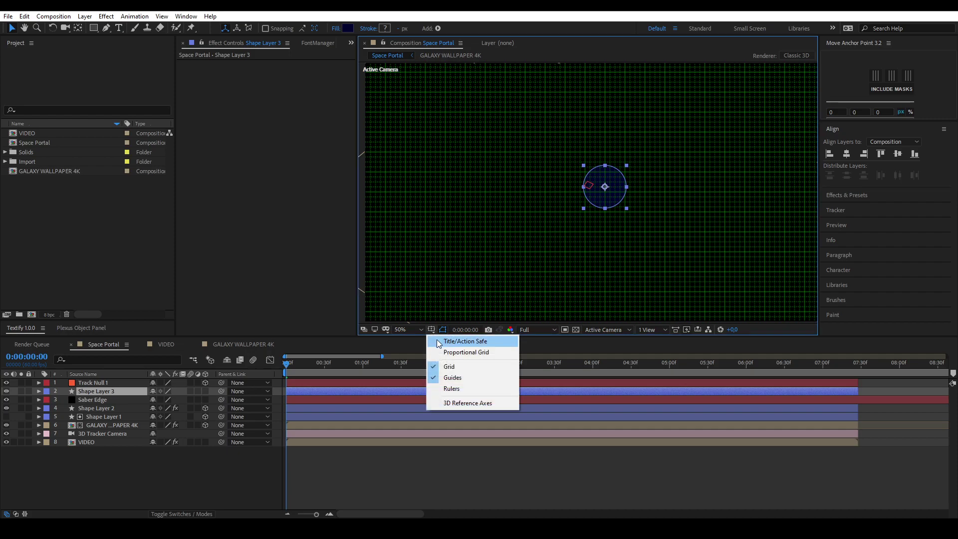
pyautogui.click(438, 342)
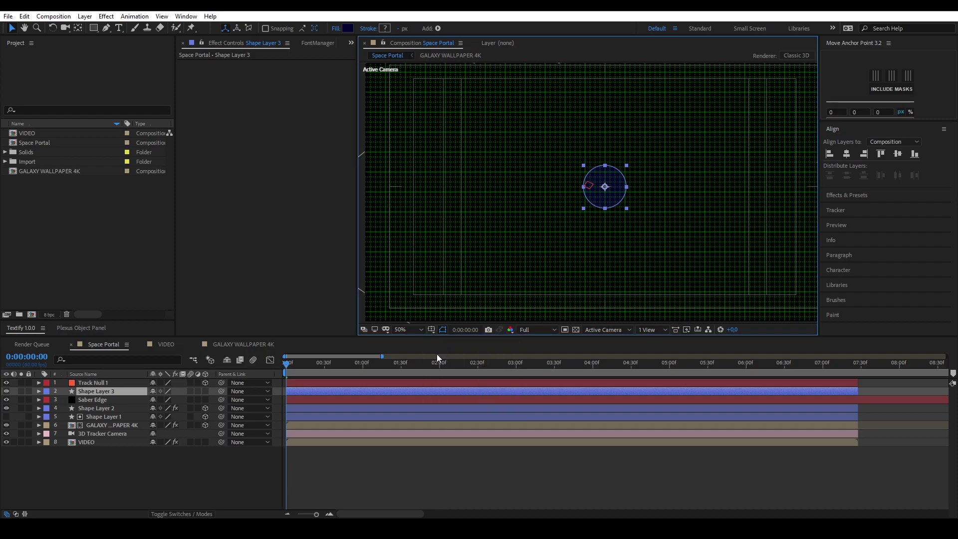
# Draw an elliptical Mask 1 on Saber Edge matching the helper circle, then return to the Selection tool.
pyautogui.moveTo(94, 28)
pyautogui.mouseDown()
pyautogui.moveTo(128, 36)
pyautogui.moveTo(132, 50)
pyautogui.mouseUp()
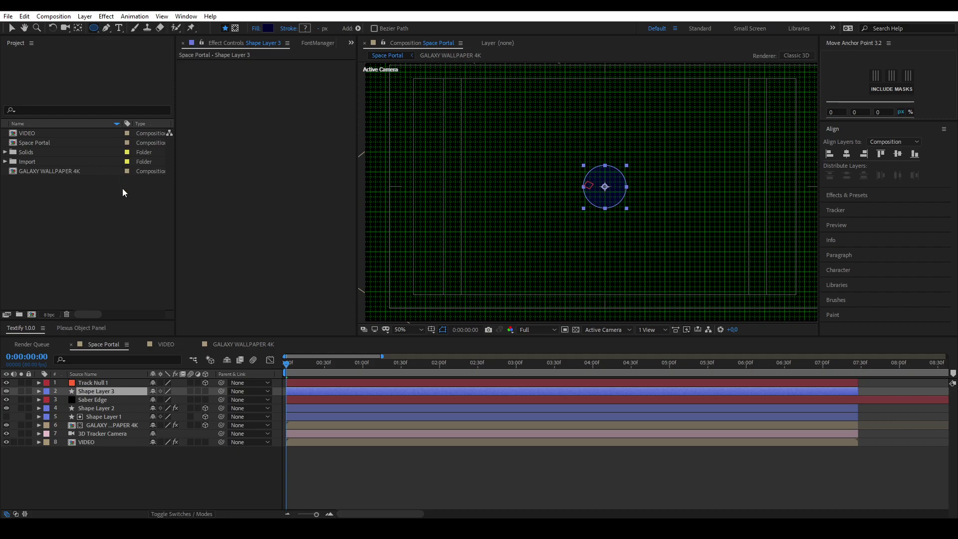
pyautogui.click(104, 399)
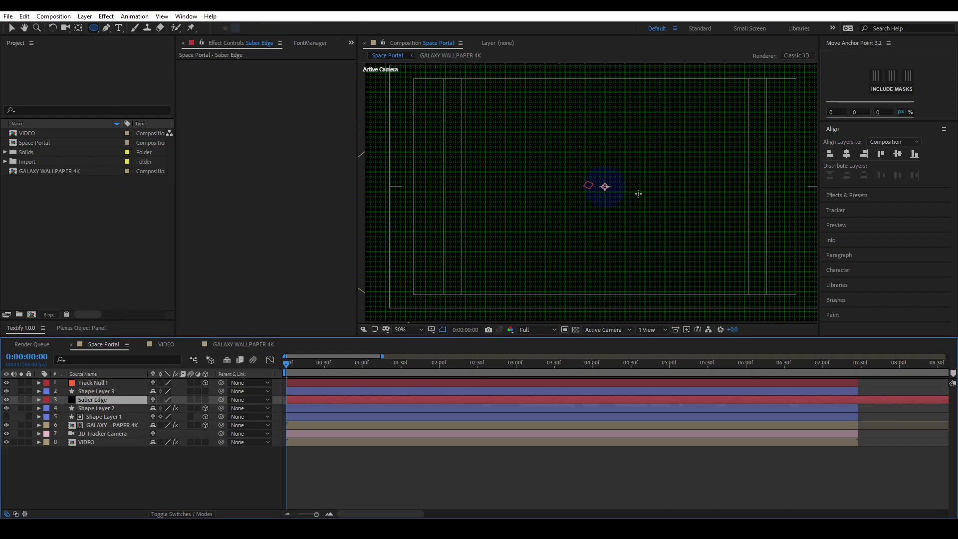
pyautogui.scroll(4, 638, 193)
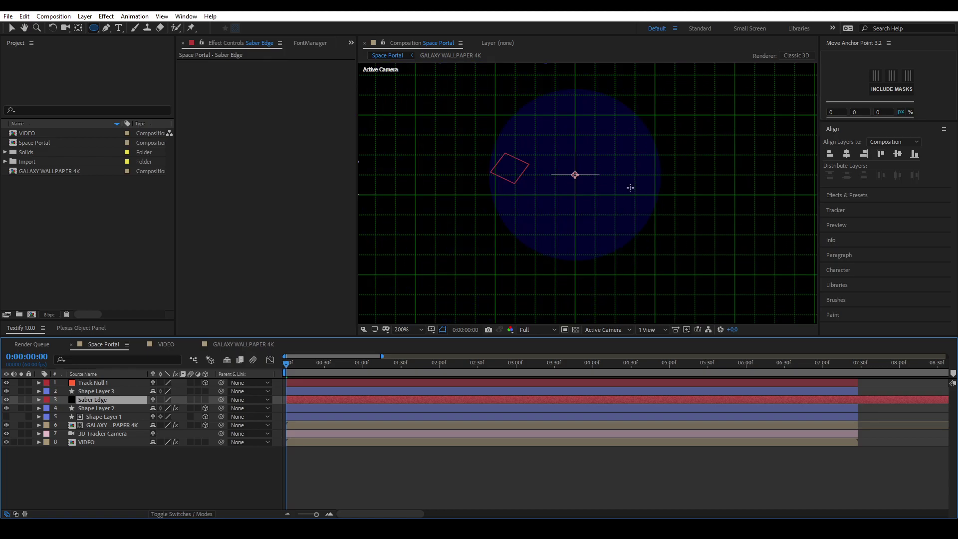
pyautogui.moveTo(620, 188); pyautogui.dragTo(594, 205)
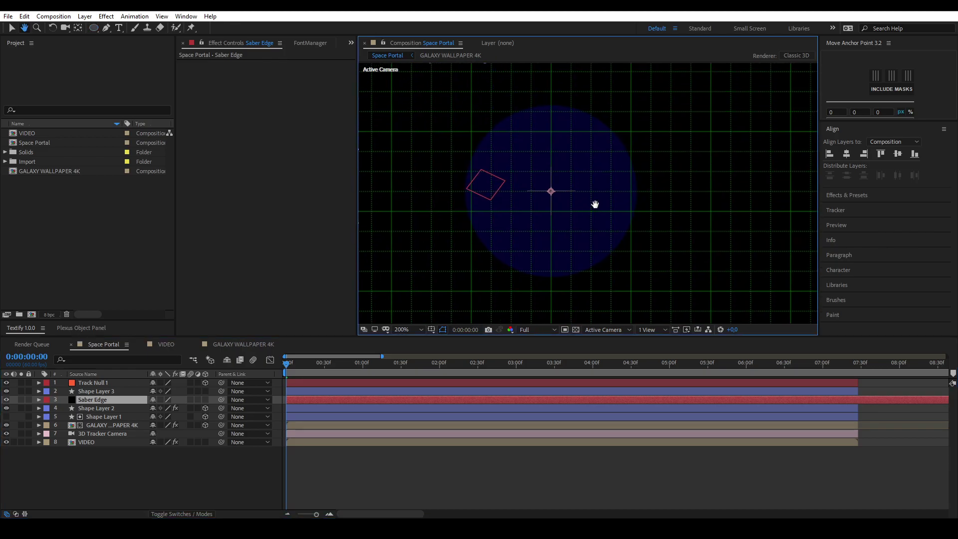
pyautogui.click(94, 30)
pyautogui.moveTo(553, 194); pyautogui.dragTo(632, 253)
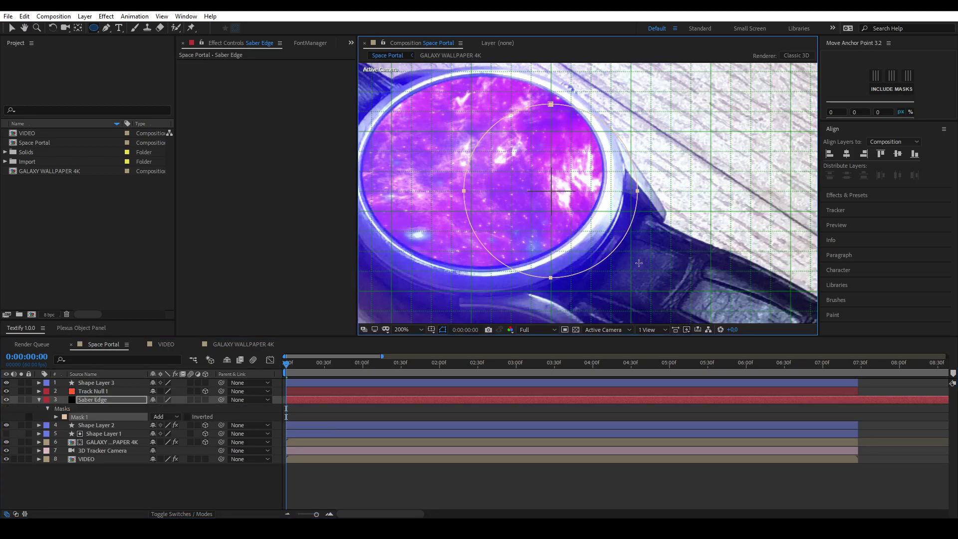
pyautogui.moveTo(636, 258); pyautogui.dragTo(637, 259)
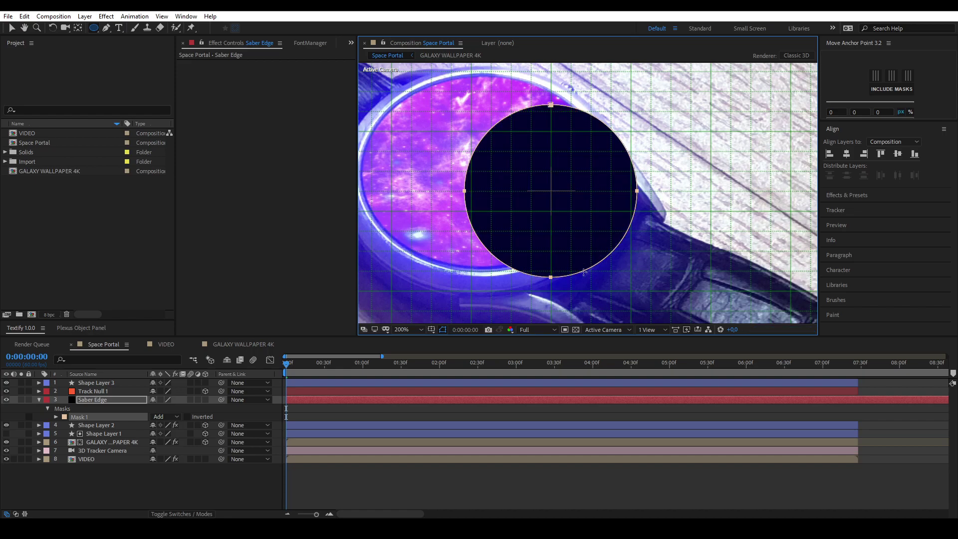
pyautogui.click(171, 494)
pyautogui.press('v')
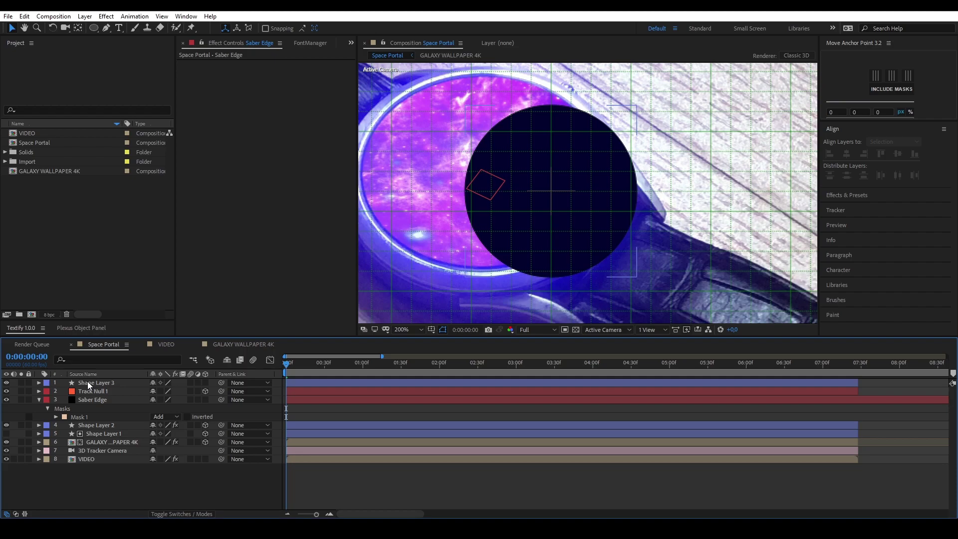
pyautogui.click(88, 381)
# Delete the helper Shape Layer 3 and make Saber Edge a 3D layer.
pyautogui.press('Delete')
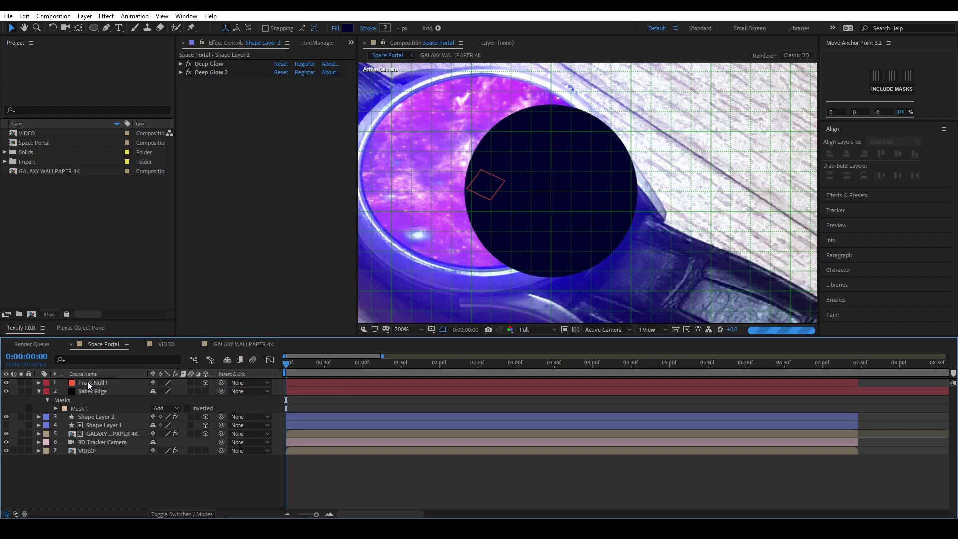
pyautogui.click(89, 390)
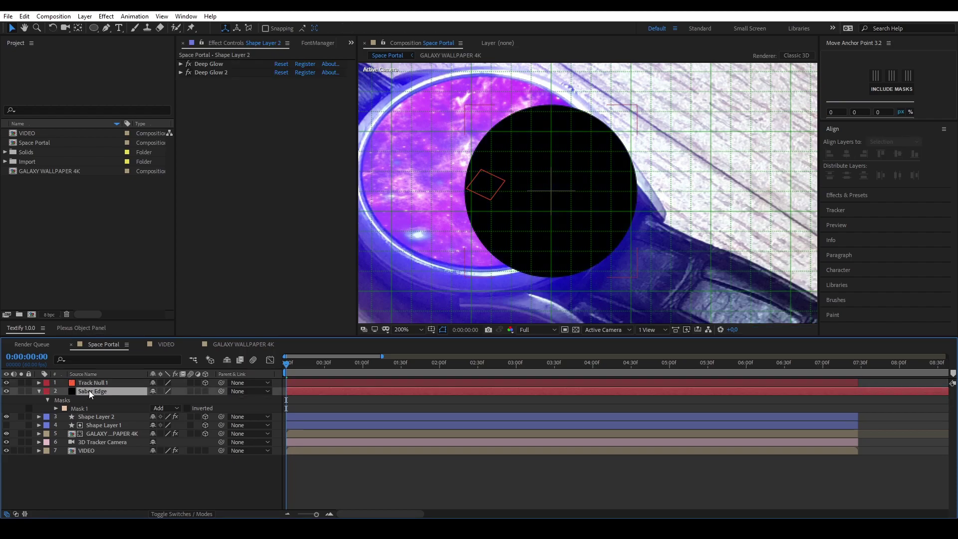
pyautogui.press(',')
pyautogui.click(205, 392)
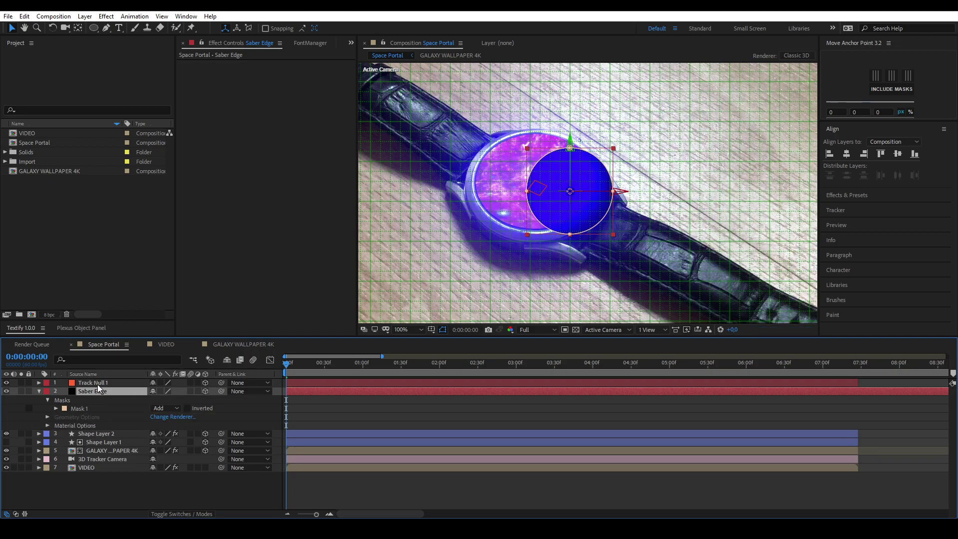
# Paste Track Null 1's Position and Orientation onto Saber Edge and adjust its Orientation.
pyautogui.click(97, 383)
pyautogui.press('p')
pyautogui.click(125, 399)
pyautogui.press('p')
pyautogui.click(118, 382)
pyautogui.hotkey('shift', 'r')
pyautogui.click(100, 434)
pyautogui.hotkey('shift', 'r')
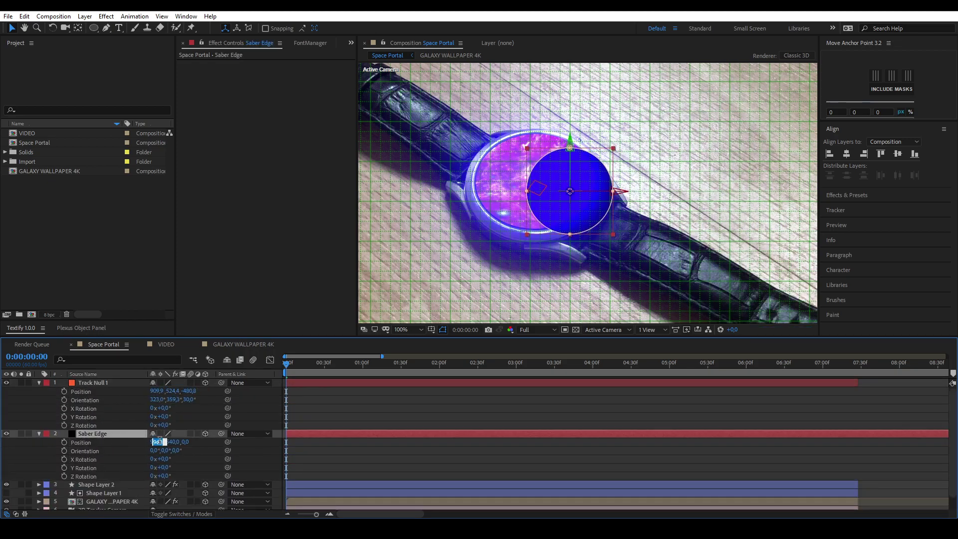
pyautogui.hotkey('ctrl', 'v')
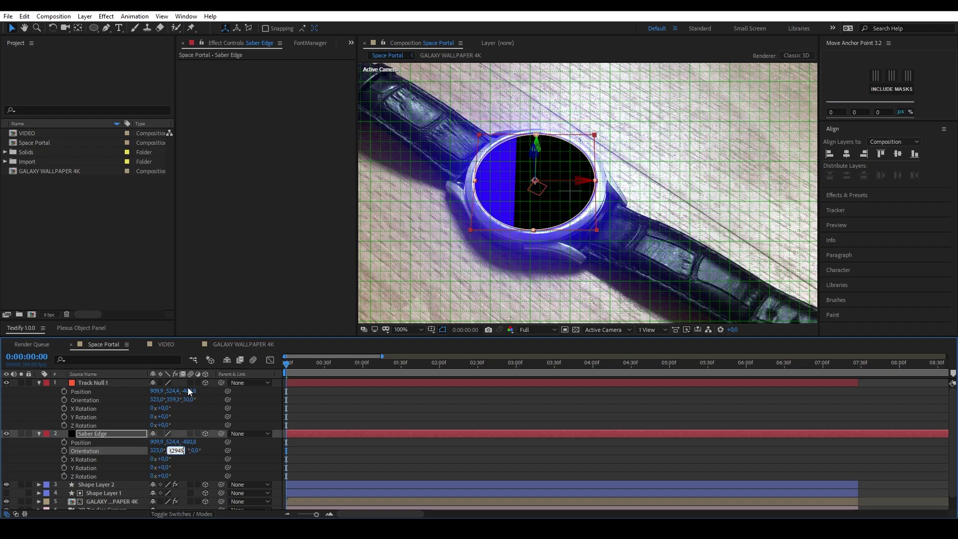
pyautogui.click(205, 460)
pyautogui.click(39, 382)
pyautogui.click(39, 391)
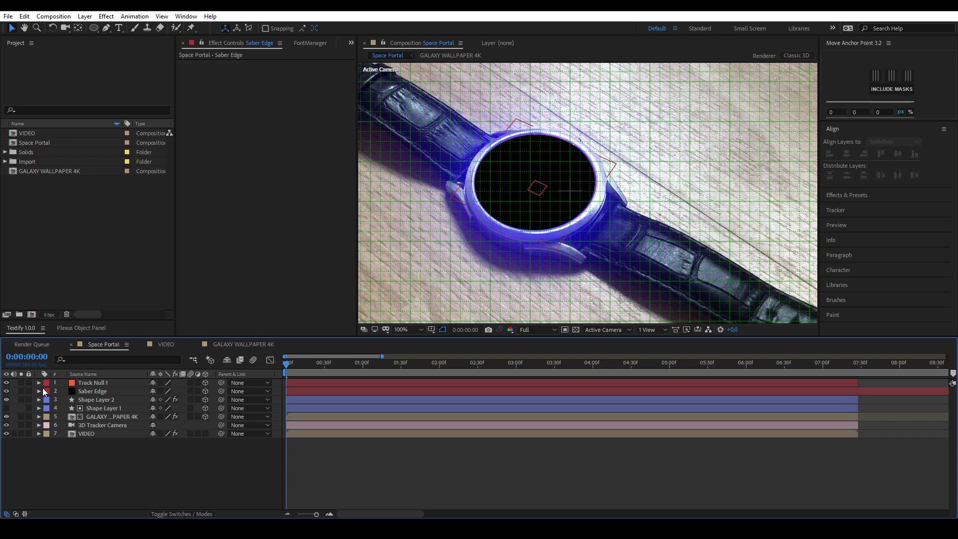
# Apply Saber to Saber Edge with Core Type Layer Masks and Composite Settings Transparent.
pyautogui.click(846, 194)
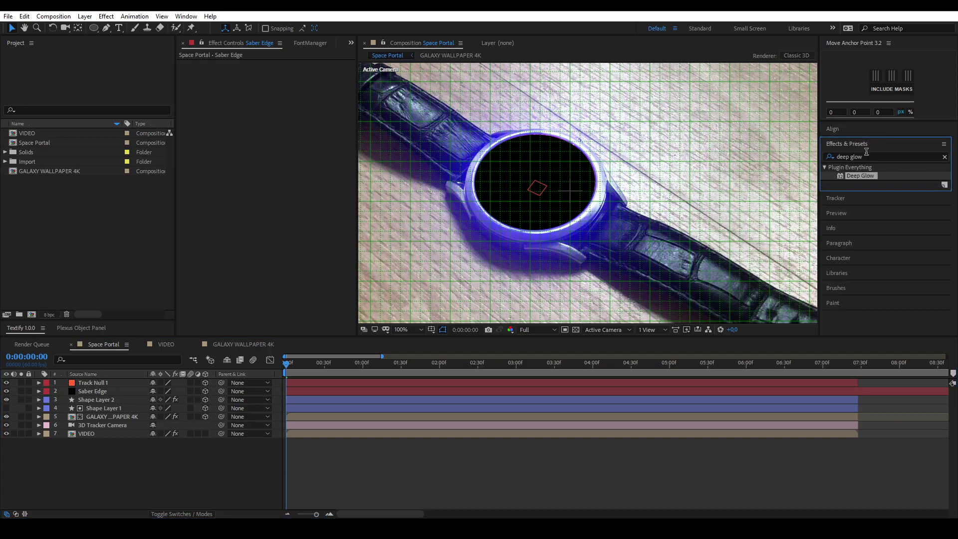
pyautogui.write('saber')
pyautogui.moveTo(852, 176); pyautogui.dragTo(118, 391)
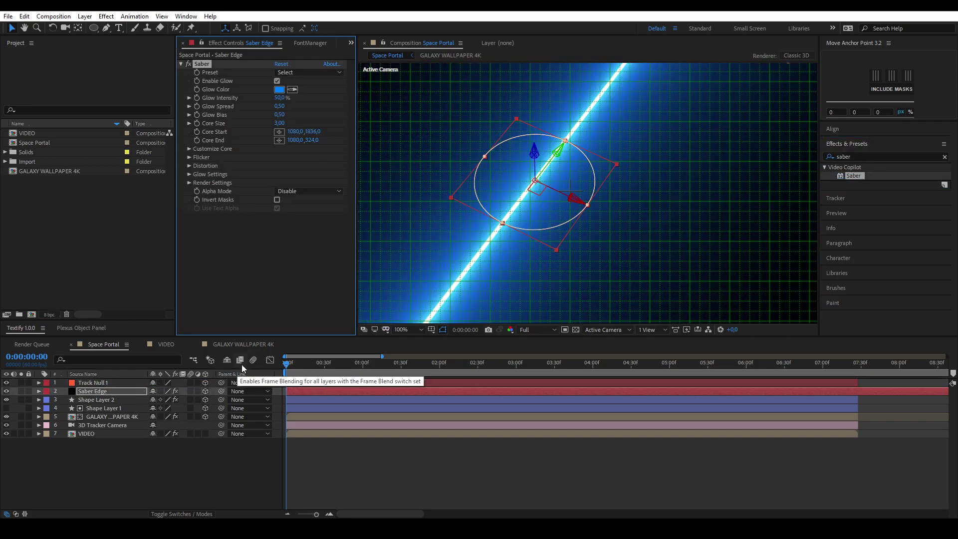
pyautogui.click(189, 149)
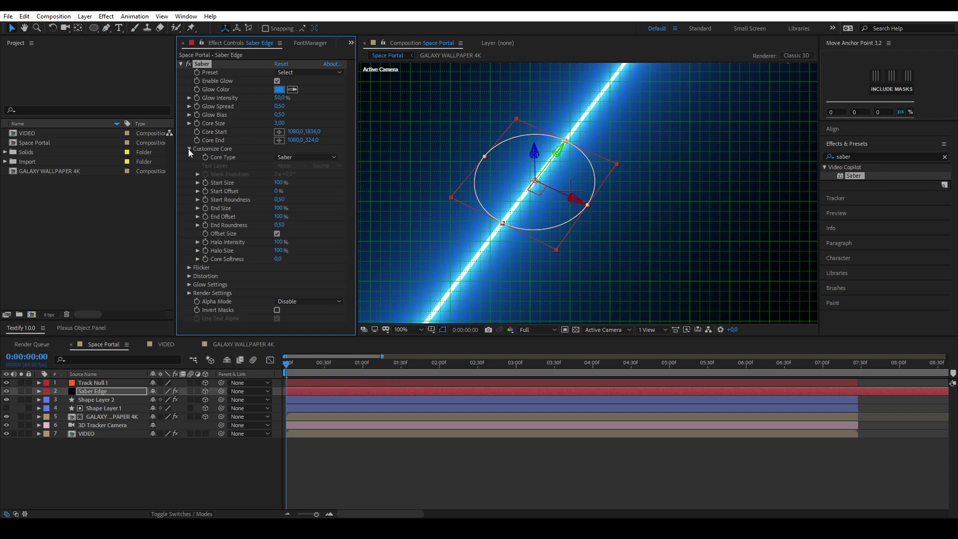
pyautogui.click(294, 160)
pyautogui.click(298, 179)
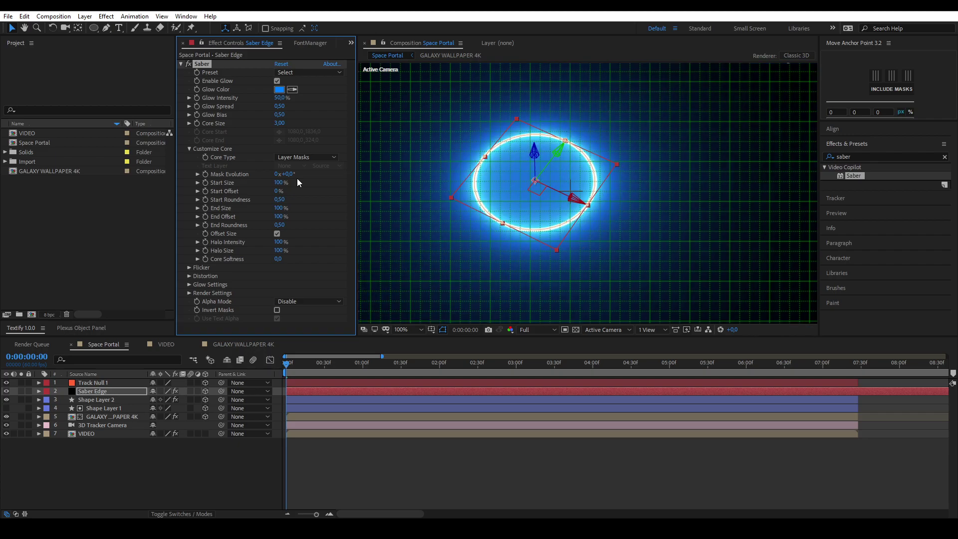
pyautogui.click(189, 148)
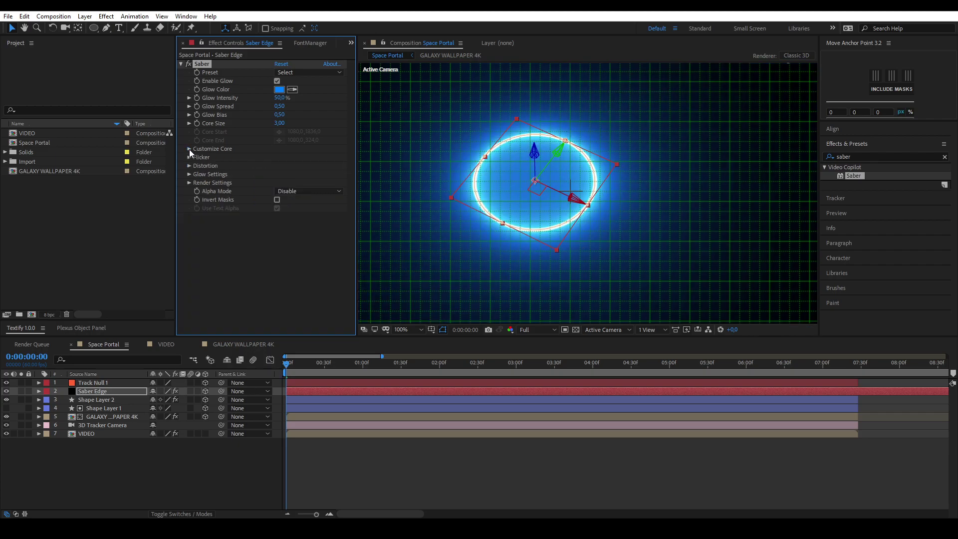
pyautogui.click(189, 182)
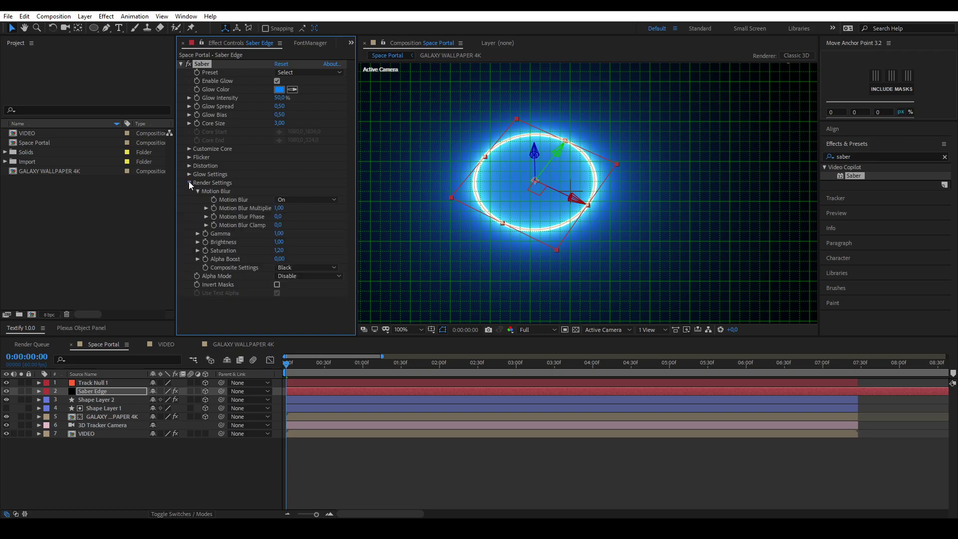
pyautogui.click(300, 267)
pyautogui.click(292, 276)
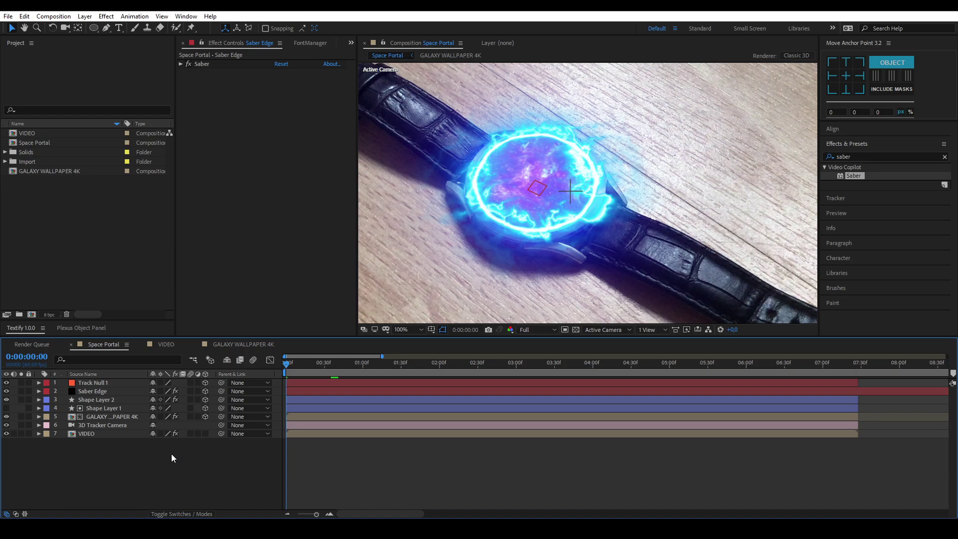
# Start a new solid named Particles and enter a width of 1920.
pyautogui.rightClick(172, 453)
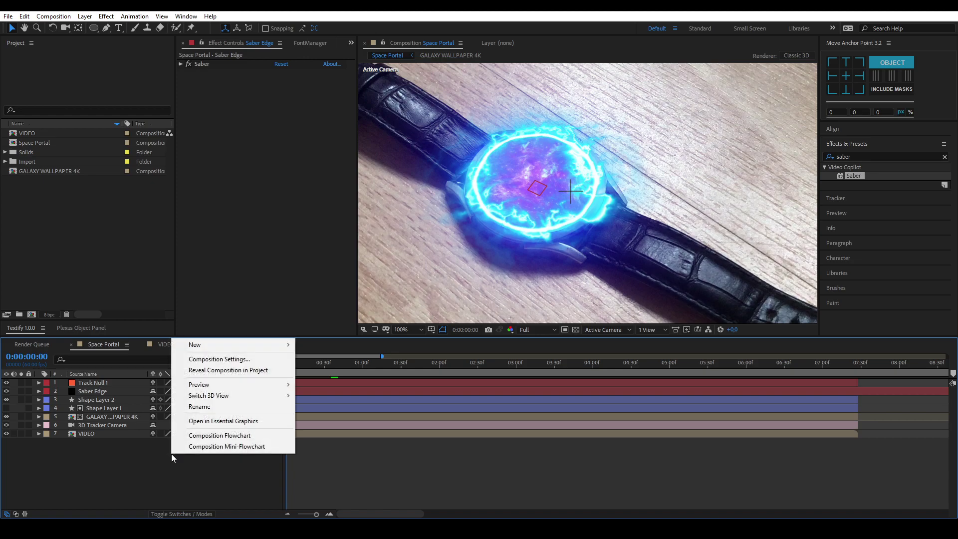
pyautogui.moveTo(278, 351)
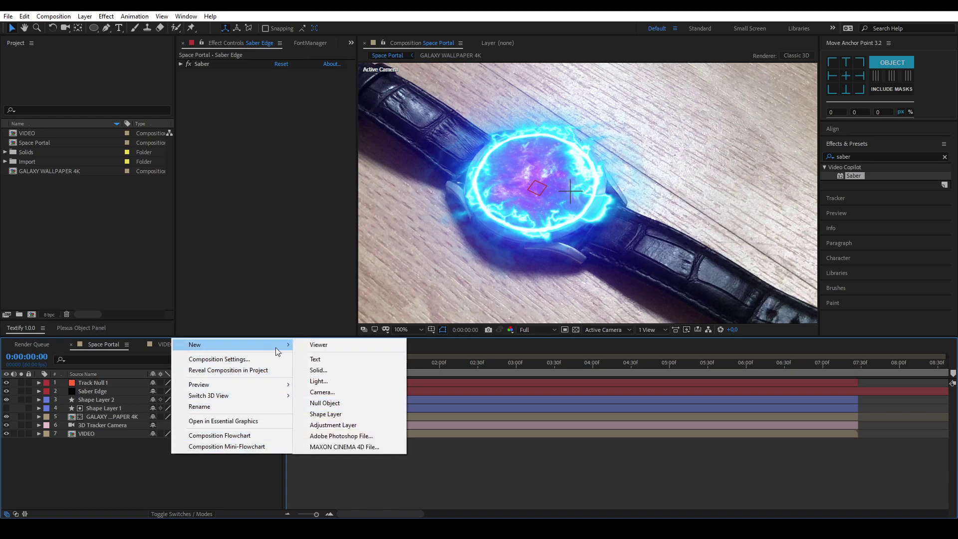
pyautogui.click(320, 371)
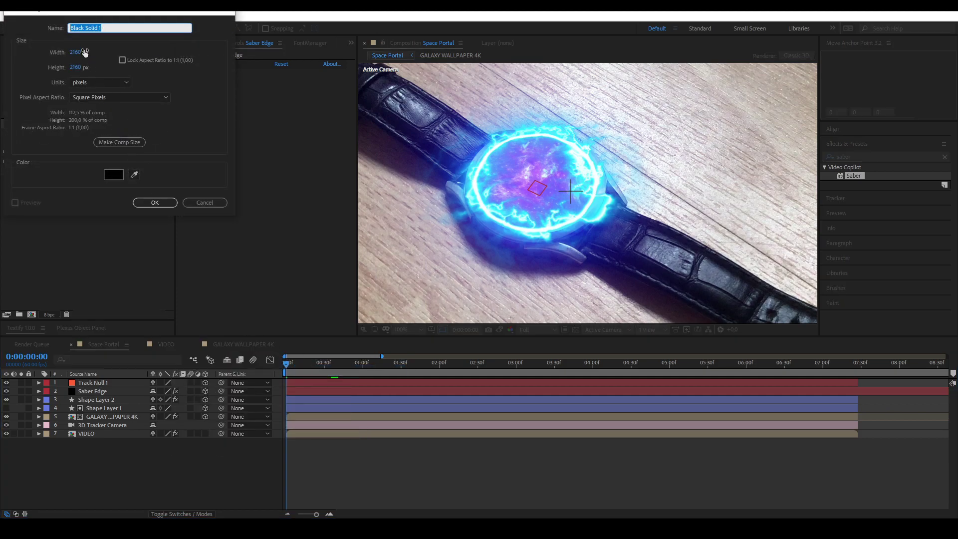
pyautogui.write('Particles')
pyautogui.press('Tab')
pyautogui.write('1920')
pyautogui.press('Tab')
# Finish the Particles solid at 1080 height and place it below Track Null 1.
pyautogui.write('1080')
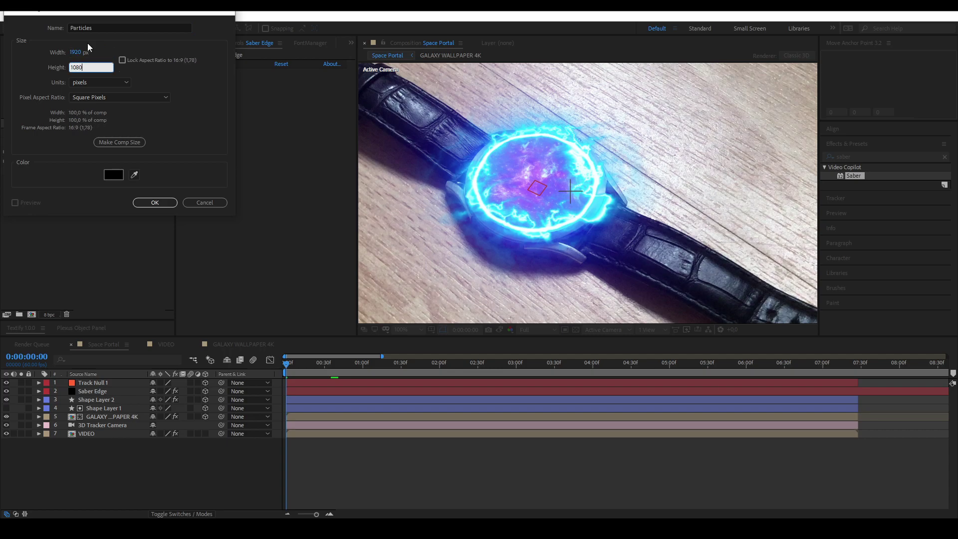
pyautogui.click(174, 131)
pyautogui.click(169, 202)
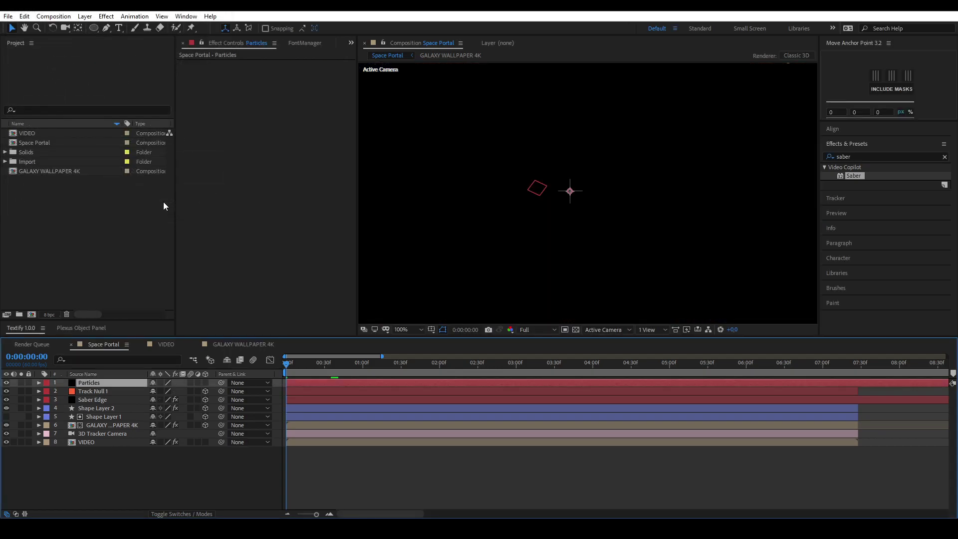
pyautogui.moveTo(101, 399); pyautogui.dragTo(102, 396)
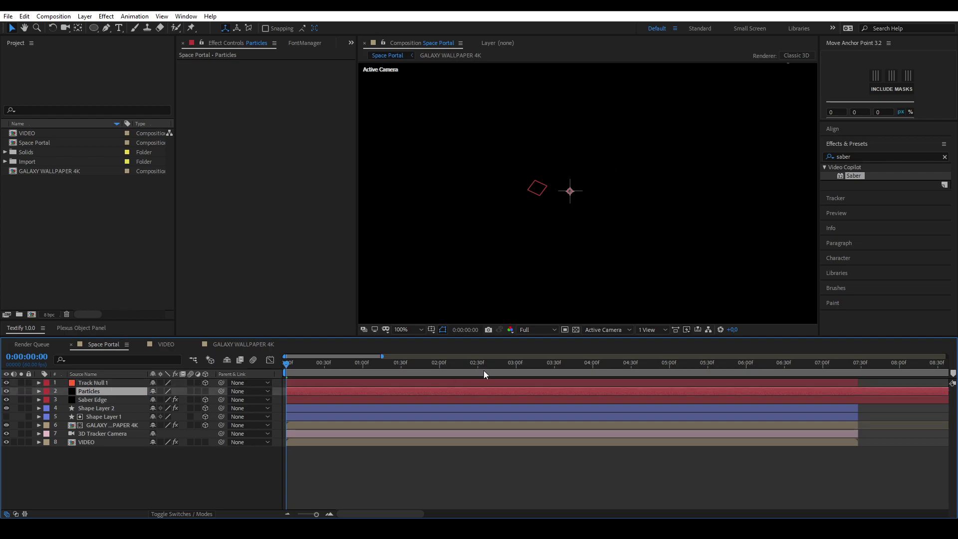
# Apply Trapcode Particular to the Particles layer and move the time indicator to 0:00:07:27.
pyautogui.click(852, 154)
pyautogui.write('particular')
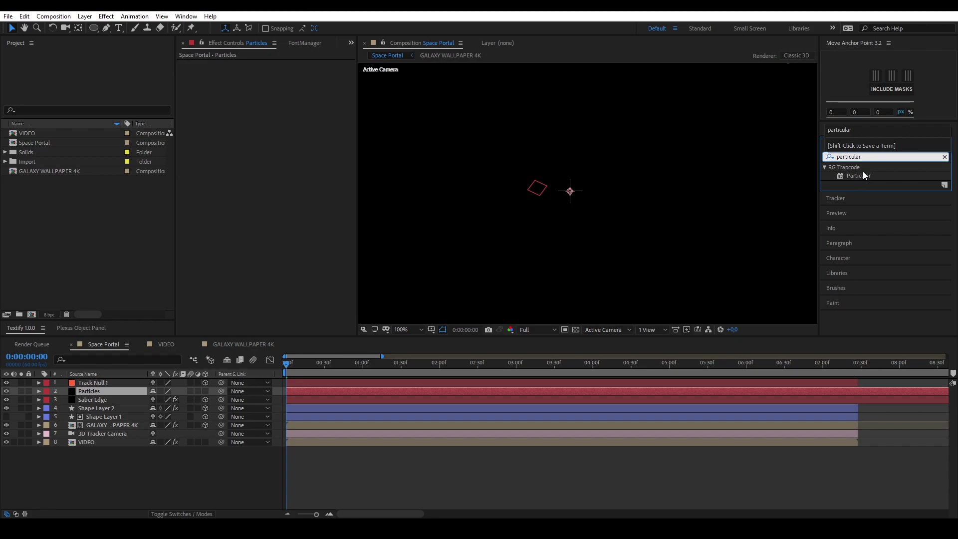
pyautogui.moveTo(865, 175); pyautogui.dragTo(714, 392)
pyautogui.click(858, 367)
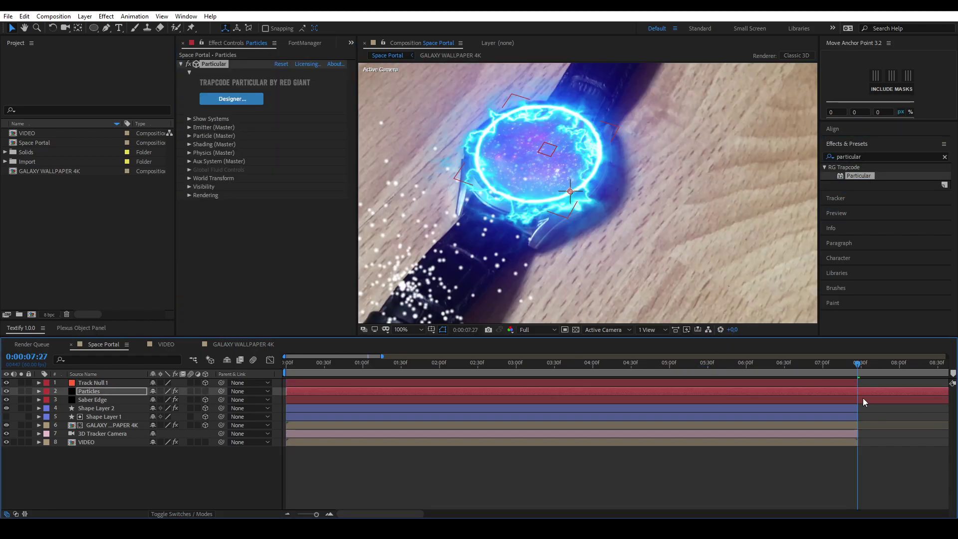
pyautogui.click(865, 401)
# In Particular Designer, set the emitter to Box with Emitter Size XYZ 200.
pyautogui.click(217, 99)
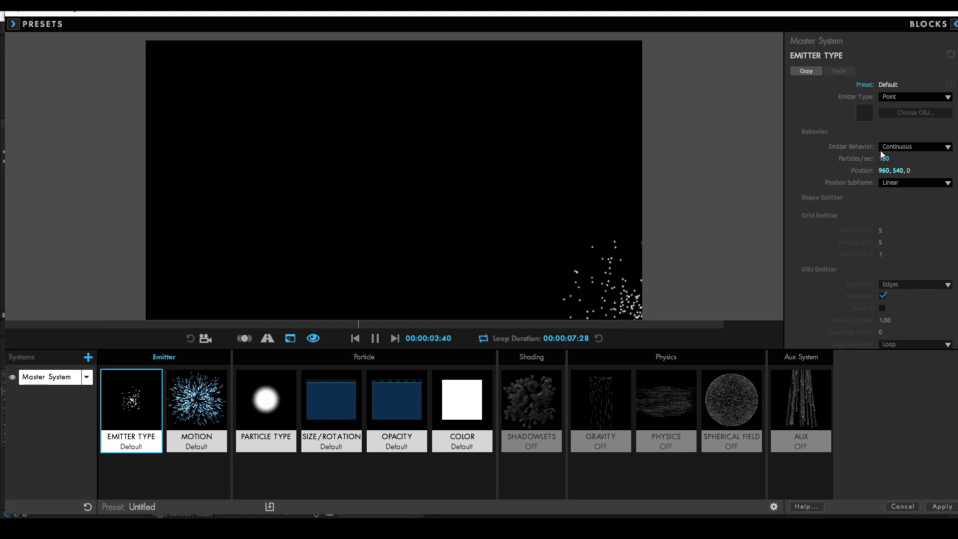
pyautogui.click(893, 98)
pyautogui.click(900, 118)
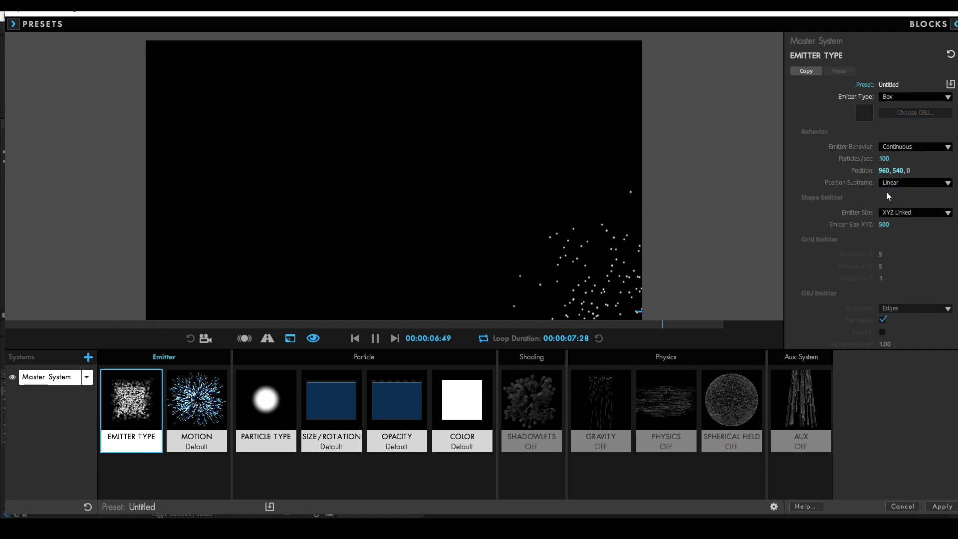
pyautogui.click(886, 224)
pyautogui.write('200')
pyautogui.press('Return')
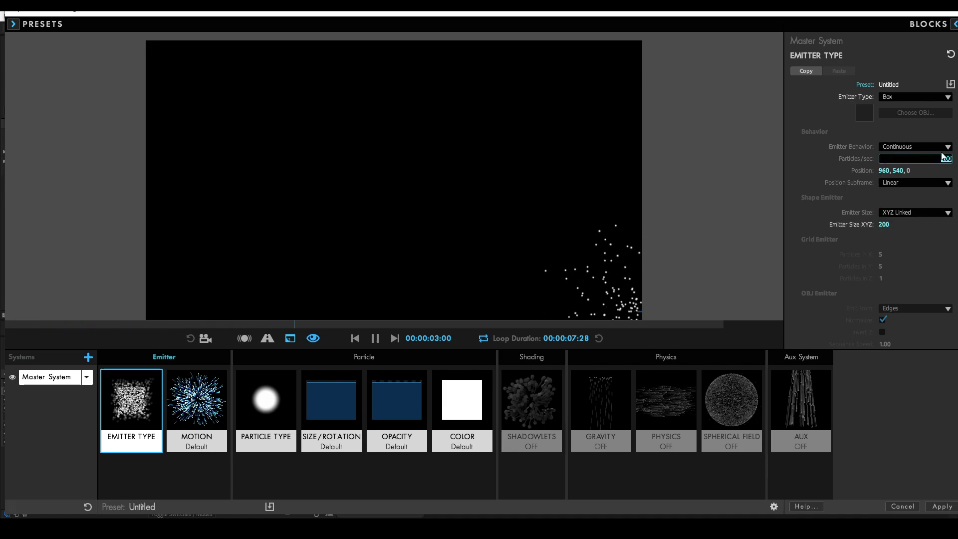
pyautogui.scroll(-4, 798, 329)
# Set Direction Spread 45%, Velocity 17 and Velocity Random 0 in the Motion settings.
pyautogui.click(192, 428)
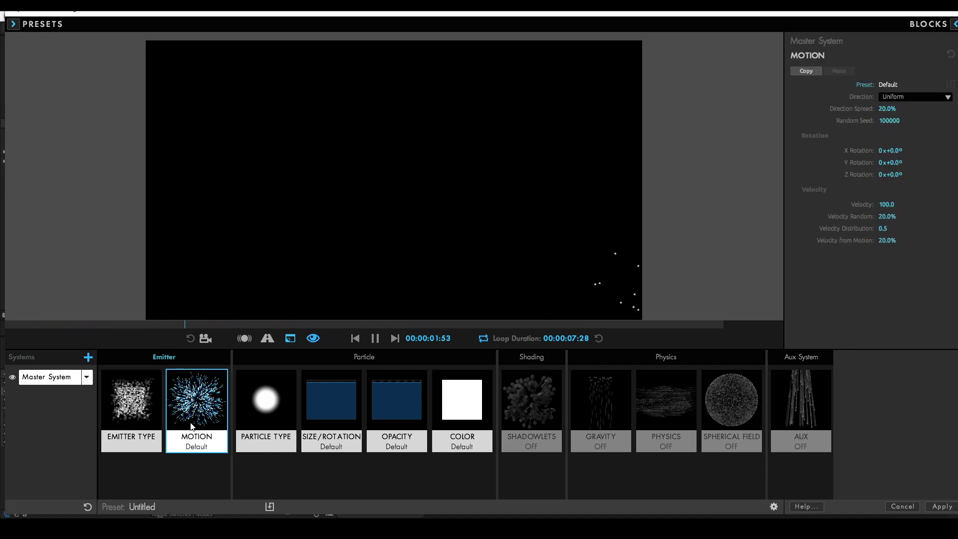
pyautogui.moveTo(896, 109); pyautogui.dragTo(896, 109)
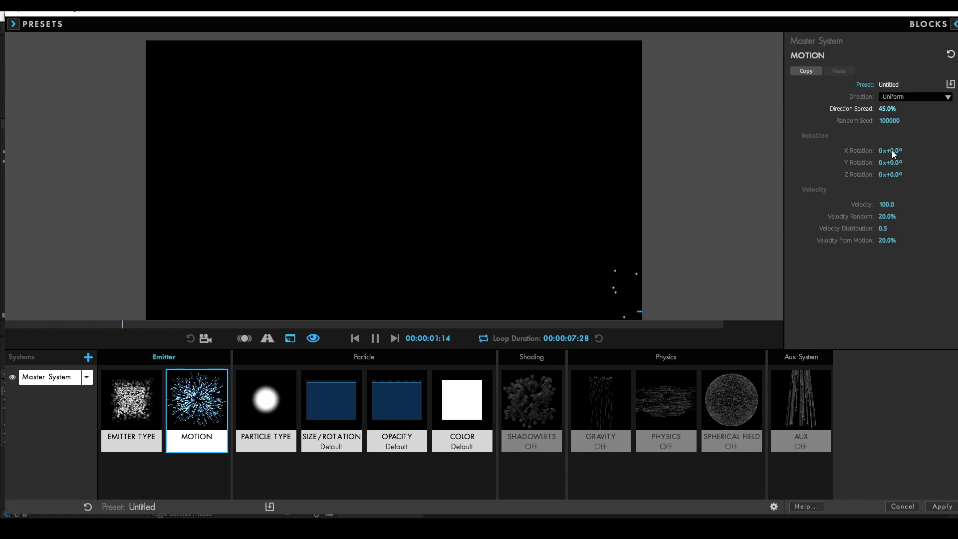
pyautogui.click(886, 205)
pyautogui.write('17')
pyautogui.press('Return')
pyautogui.click(884, 217)
pyautogui.write('0')
pyautogui.press('Return')
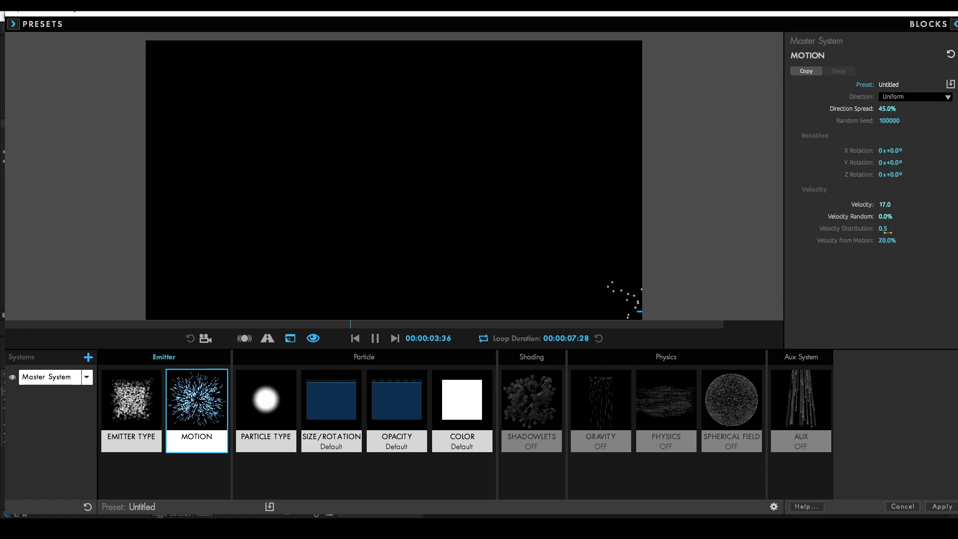
# Set Velocity Distribution to 0 and Velocity from Motion to 30%.
pyautogui.click(888, 232)
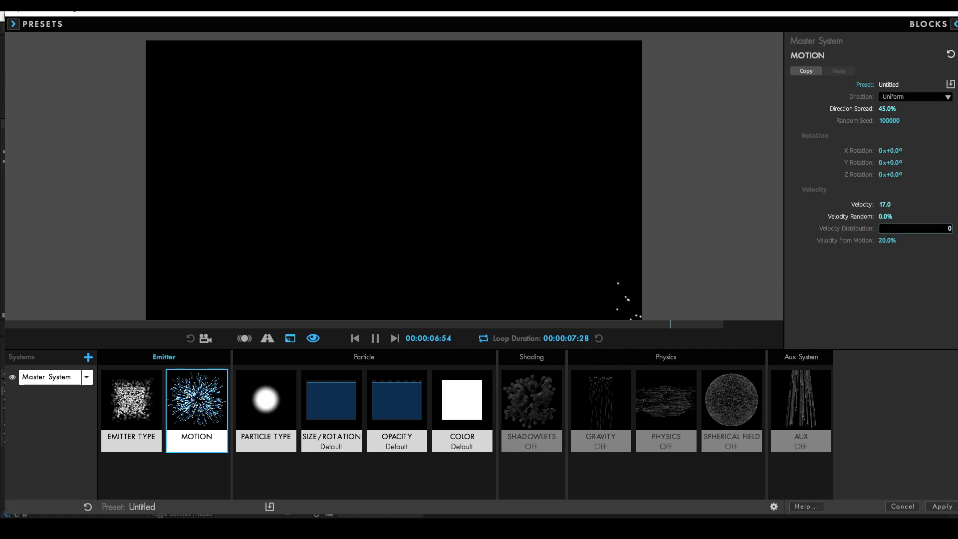
pyautogui.write('0')
pyautogui.press('Return')
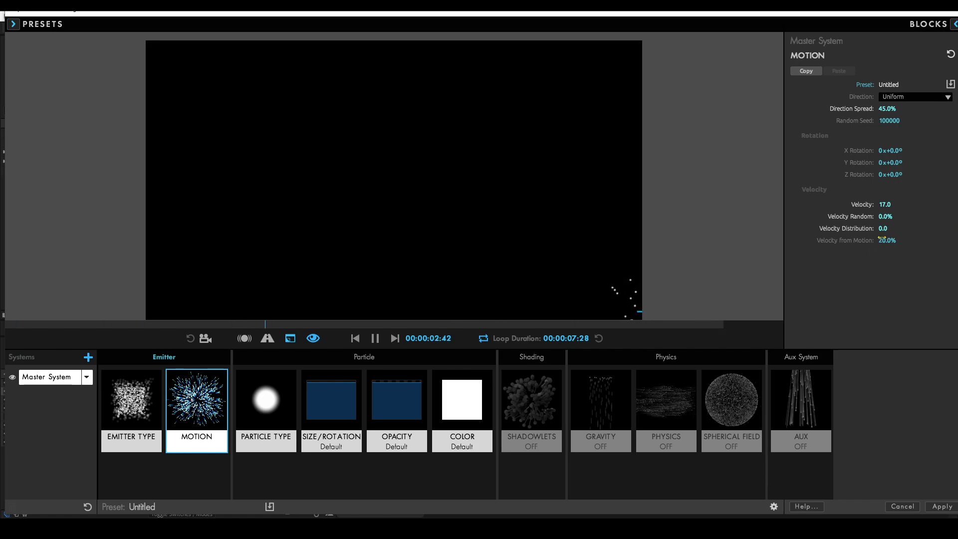
pyautogui.click(881, 239)
pyautogui.write('30')
pyautogui.press('Return')
# Change the particle type to Glow Sphere (No DOF).
pyautogui.click(269, 419)
pyautogui.click(905, 100)
pyautogui.click(891, 119)
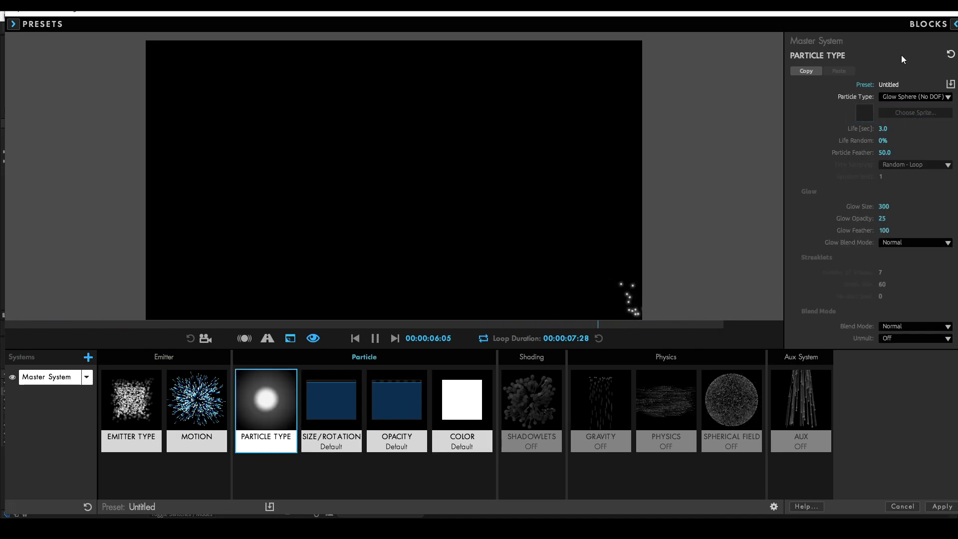
pyautogui.click(952, 23)
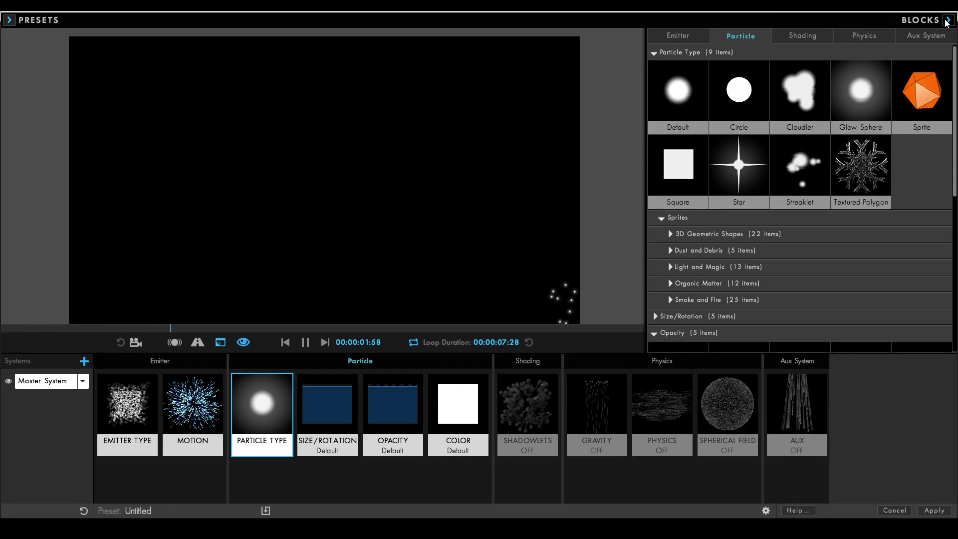
pyautogui.click(947, 21)
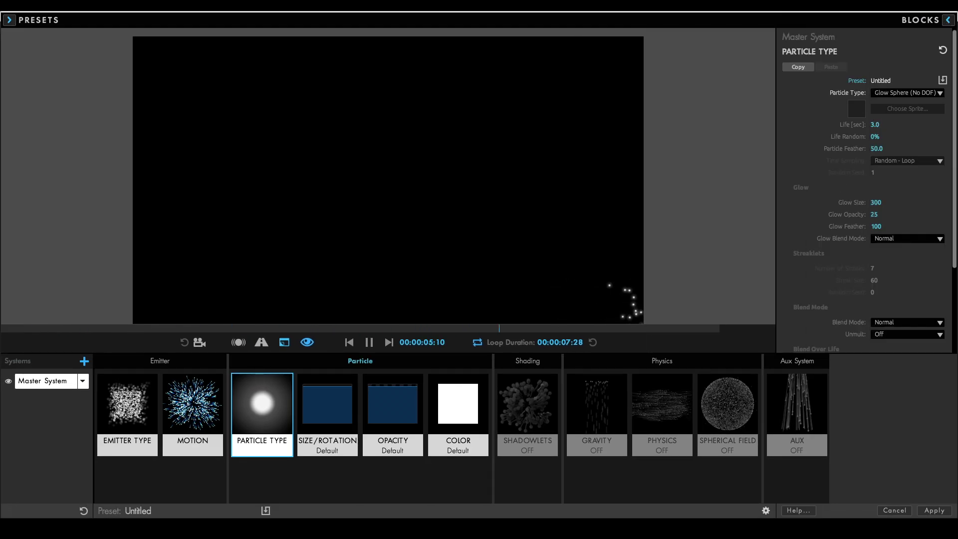
# Set particle Life to 20 seconds and Glow Opacity to 10, keeping Glow Size at 300.
pyautogui.click(877, 123)
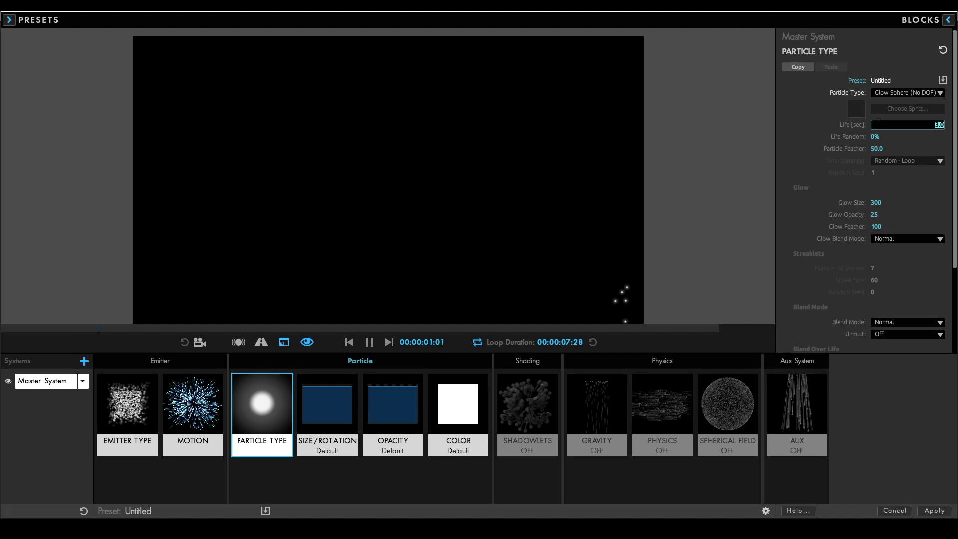
pyautogui.write('20')
pyautogui.press('Return')
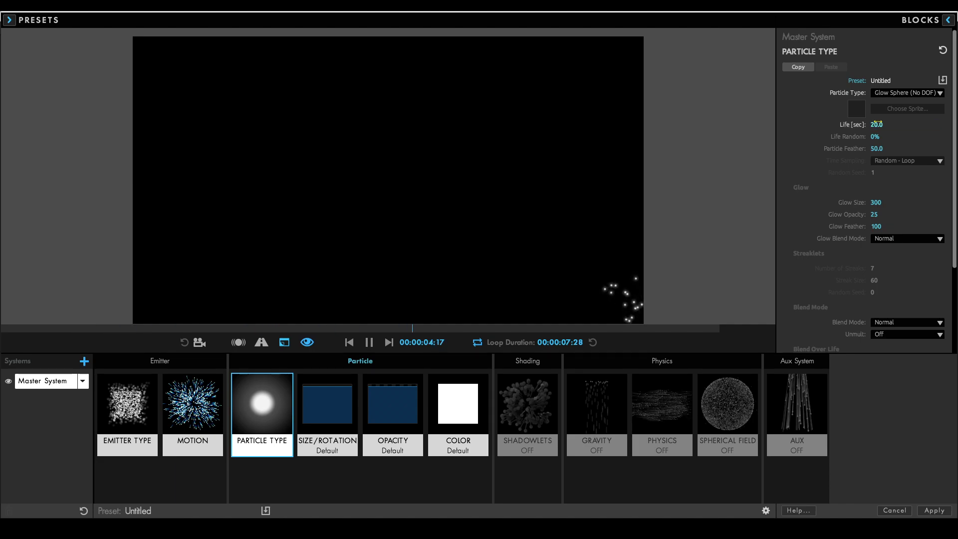
pyautogui.press('Tab')
pyautogui.write('500')
pyautogui.press('Tab')
pyautogui.write('15')
pyautogui.press('Tab')
pyautogui.hotkey('shift', 'Tab')
pyautogui.write('10')
pyautogui.hotkey('shift', 'Tab')
pyautogui.write('300')
pyautogui.press('Return')
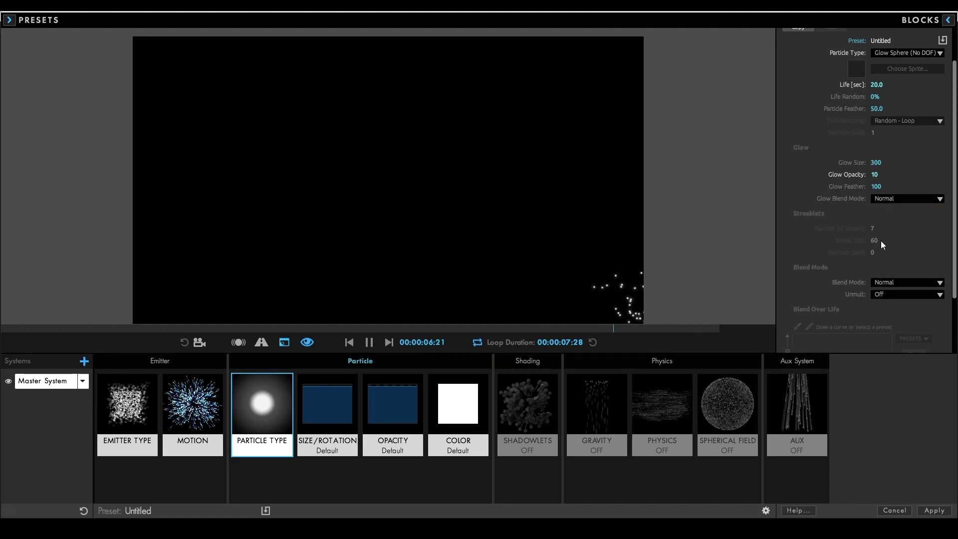
# Set particle size to 2.0 with a grow-then-shrink Size Over Life preset.
pyautogui.click(333, 411)
pyautogui.click(874, 109)
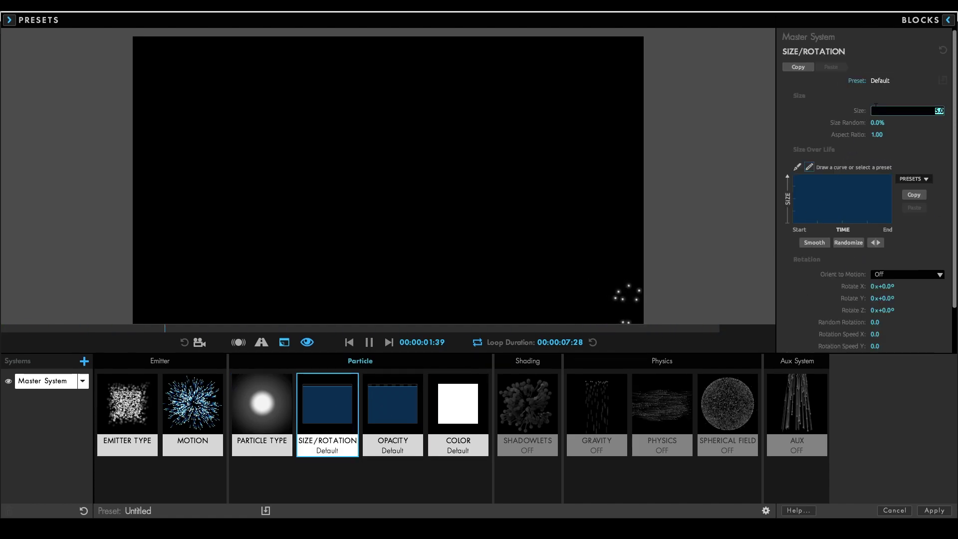
pyautogui.write('2')
pyautogui.press('Return')
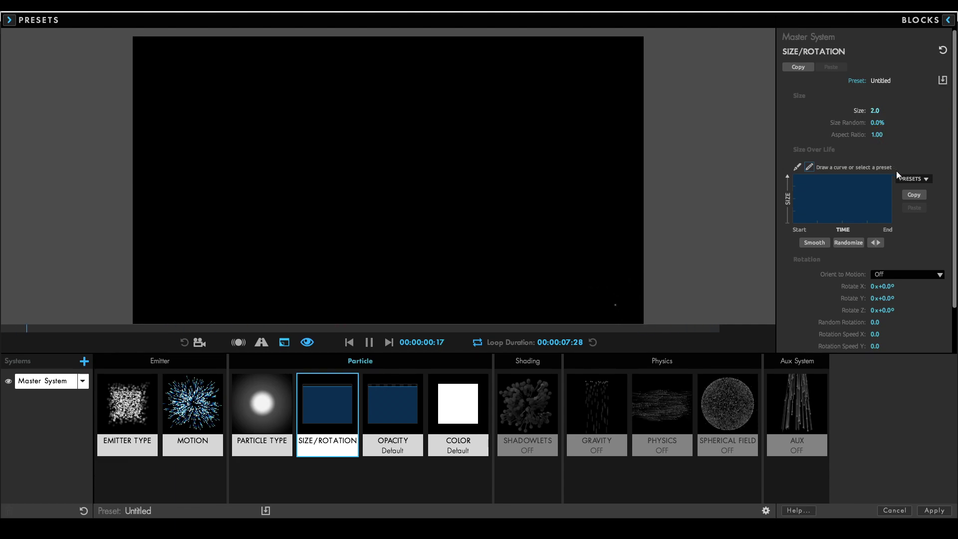
pyautogui.click(914, 180)
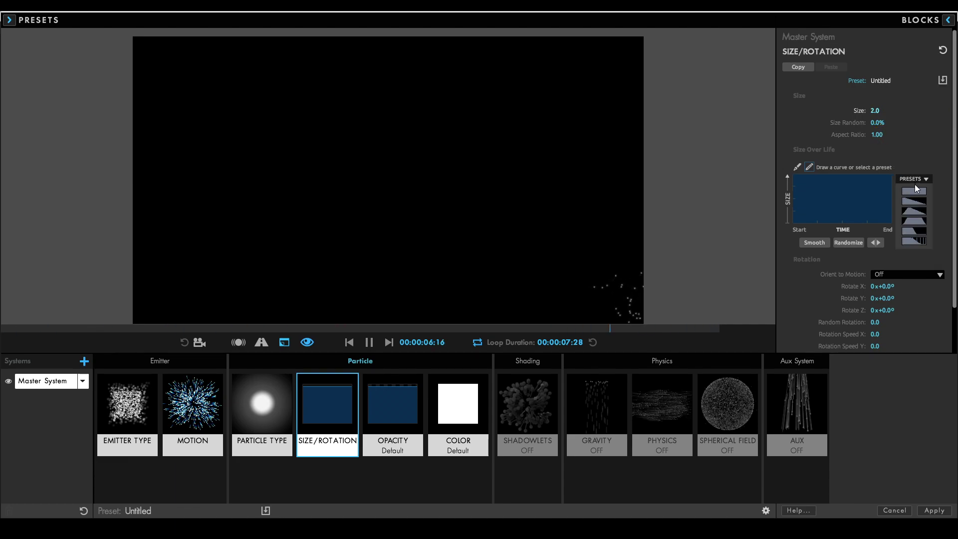
pyautogui.click(917, 211)
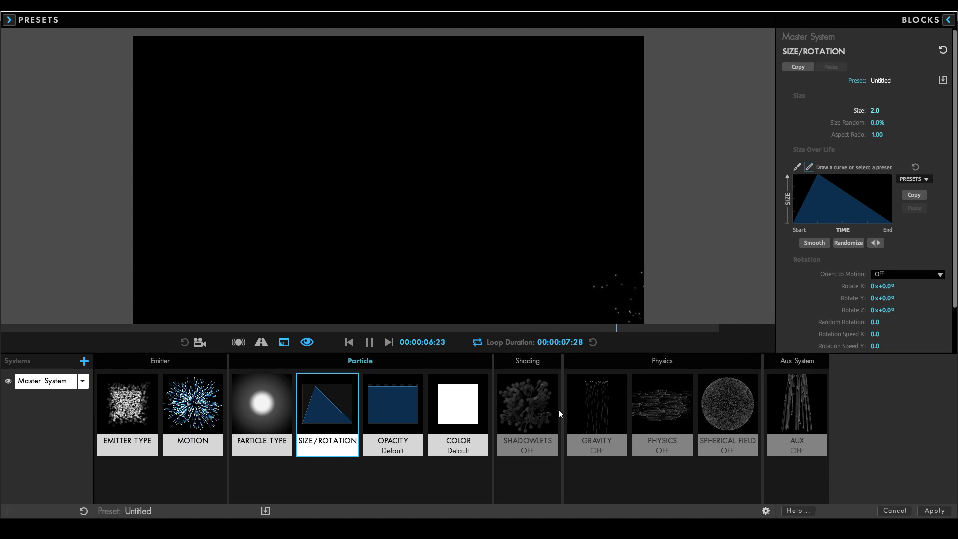
# Give opacity a fade-in-then-out Over Life preset and apply the particle design.
pyautogui.click(413, 422)
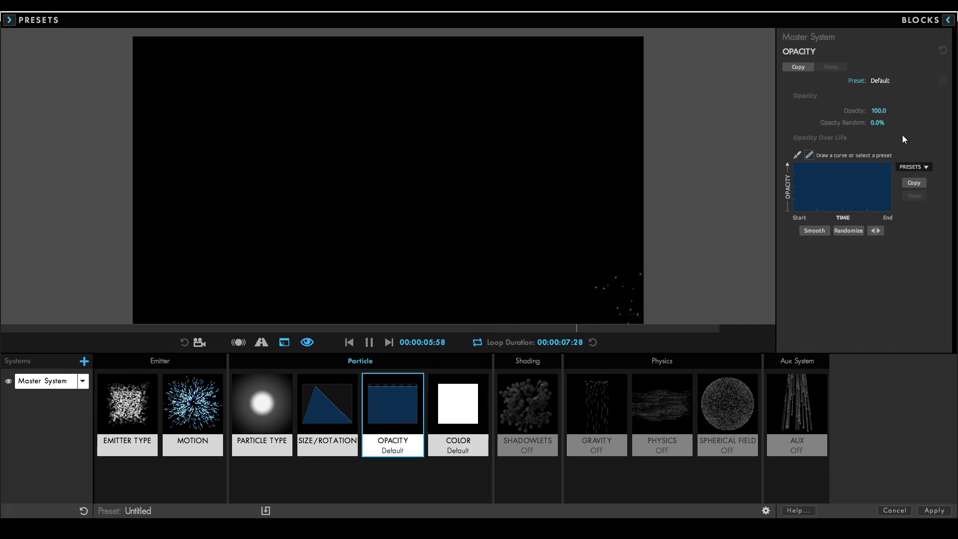
pyautogui.click(915, 167)
pyautogui.click(908, 202)
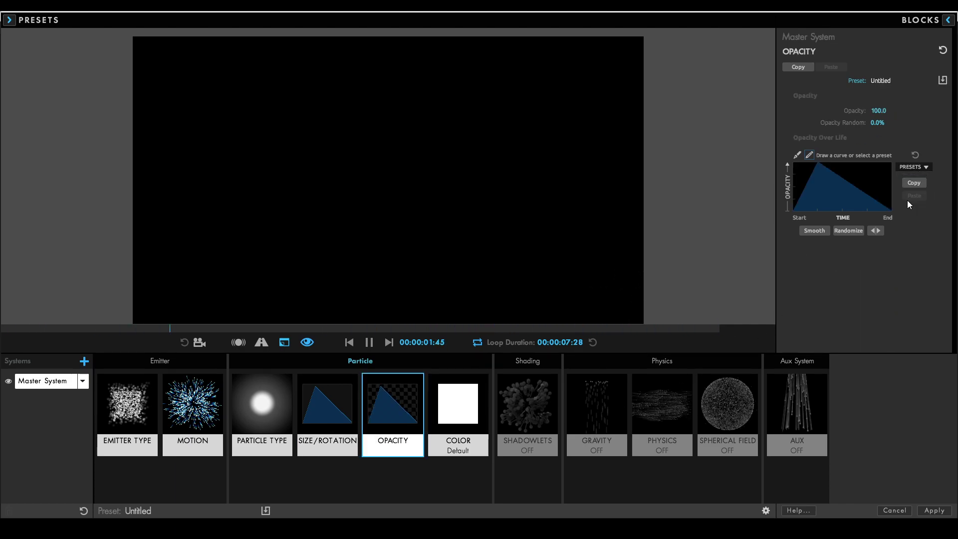
pyautogui.click(459, 414)
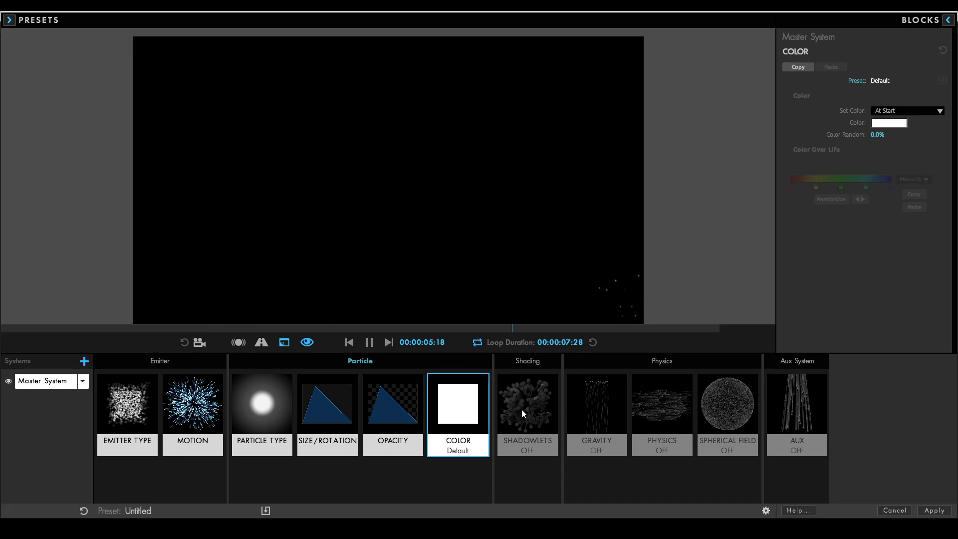
pyautogui.click(933, 510)
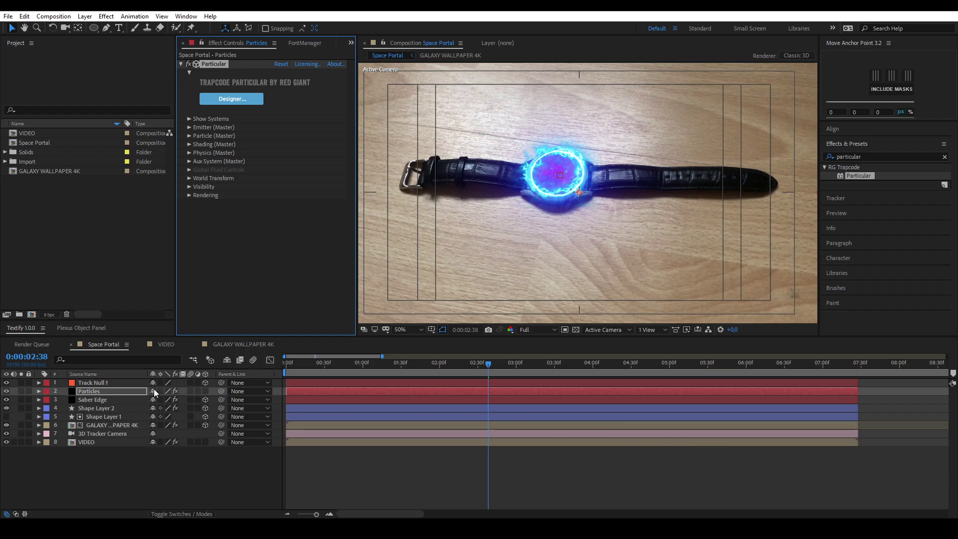
# Reveal Track Null 1's position and orientation and expand the Particles emitter settings.
pyautogui.click(106, 382)
pyautogui.press('p')
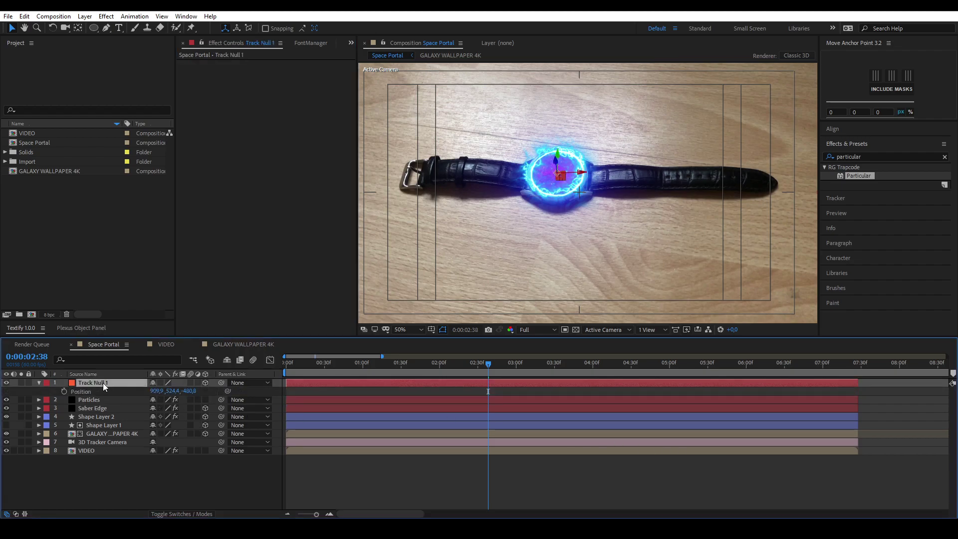
pyautogui.hotkey('shift', 'r')
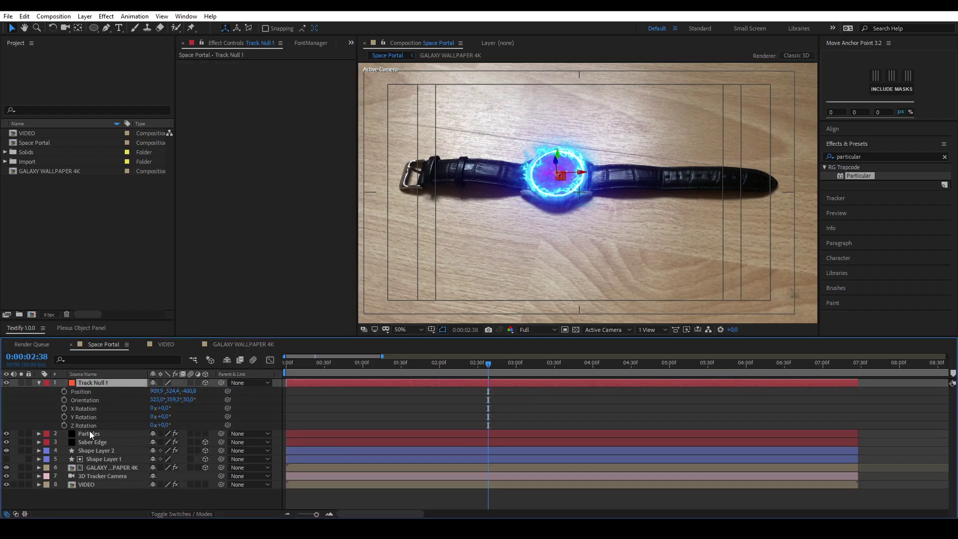
pyautogui.click(90, 434)
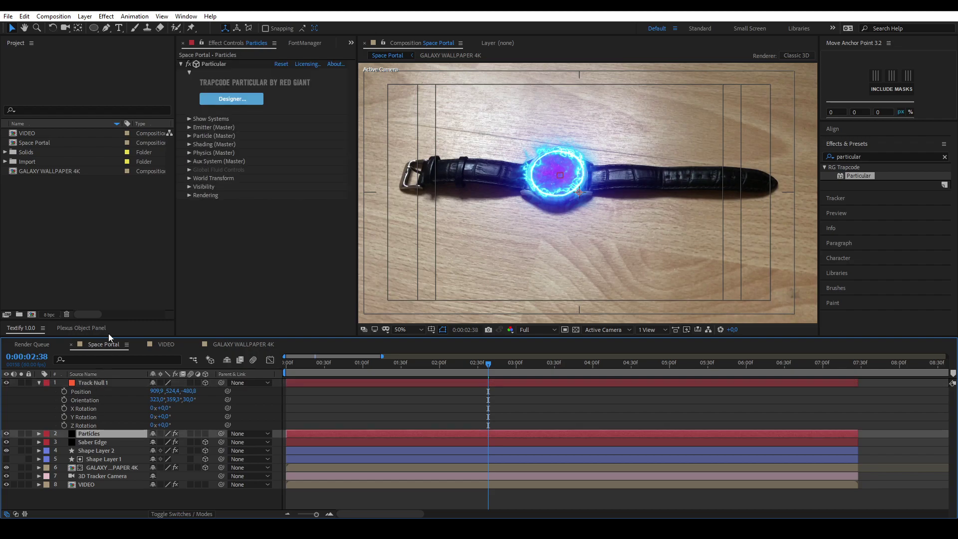
pyautogui.click(190, 126)
# Copy the null's position into the emitter position: 909.9, 524.4, -480.8.
pyautogui.doubleClick(158, 391)
pyautogui.hotkey('ctrl', 'c')
pyautogui.click(294, 169)
pyautogui.hotkey('ctrl', 'v')
pyautogui.press('Return')
pyautogui.doubleClick(173, 391)
pyautogui.hotkey('ctrl', 'c')
pyautogui.click(307, 169)
pyautogui.hotkey('ctrl', 'v')
pyautogui.press('Return')
pyautogui.doubleClick(188, 391)
pyautogui.hotkey('ctrl', 'c')
pyautogui.click(323, 169)
pyautogui.hotkey('ctrl', 'v')
pyautogui.press('Return')
# Copy the null's orientation into emitter rotations 323°, 359.3°, 30°, and extend the Particles layer's out-point.
pyautogui.doubleClick(158, 400)
pyautogui.hotkey('ctrl', 'c')
pyautogui.click(285, 203)
pyautogui.hotkey('ctrl', 'v')
pyautogui.doubleClick(173, 400)
pyautogui.hotkey('ctrl', 'c')
pyautogui.click(285, 211)
pyautogui.hotkey('ctrl', 'v')
pyautogui.press('Return')
pyautogui.doubleClick(188, 400)
pyautogui.hotkey('ctrl', 'c')
pyautogui.click(285, 220)
pyautogui.hotkey('ctrl', 'v')
pyautogui.press('Return')
pyautogui.press('-')
pyautogui.moveTo(491, 433); pyautogui.dragTo(725, 431)
# Slide the Particles layer left to end at 7:27, then scrub through the shot to check the portal.
pyautogui.click(491, 369)
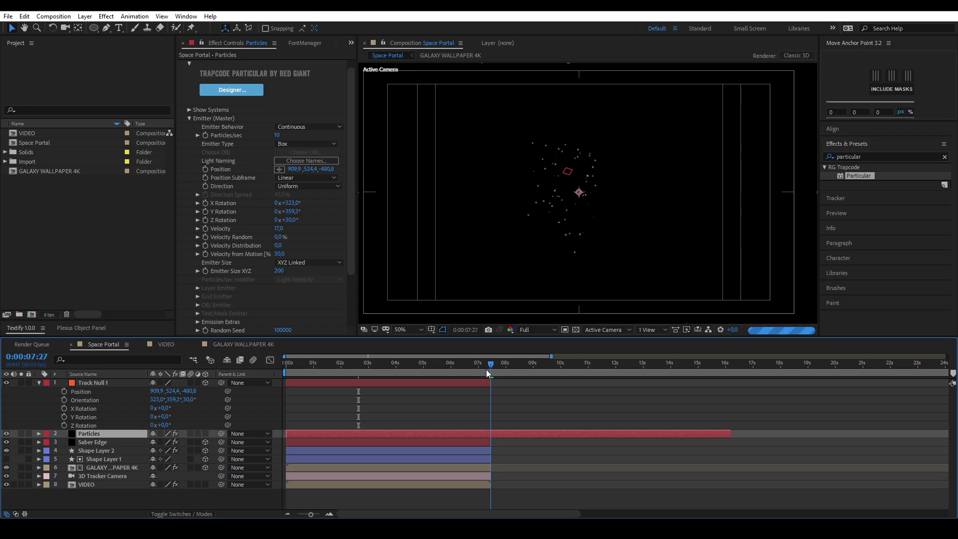
pyautogui.moveTo(697, 435); pyautogui.dragTo(474, 436)
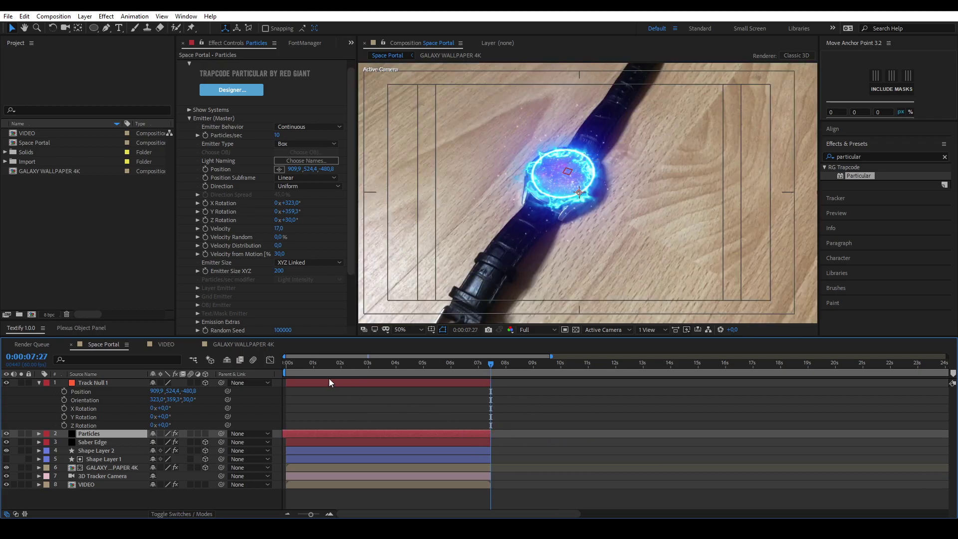
pyautogui.moveTo(307, 363); pyautogui.dragTo(284, 363)
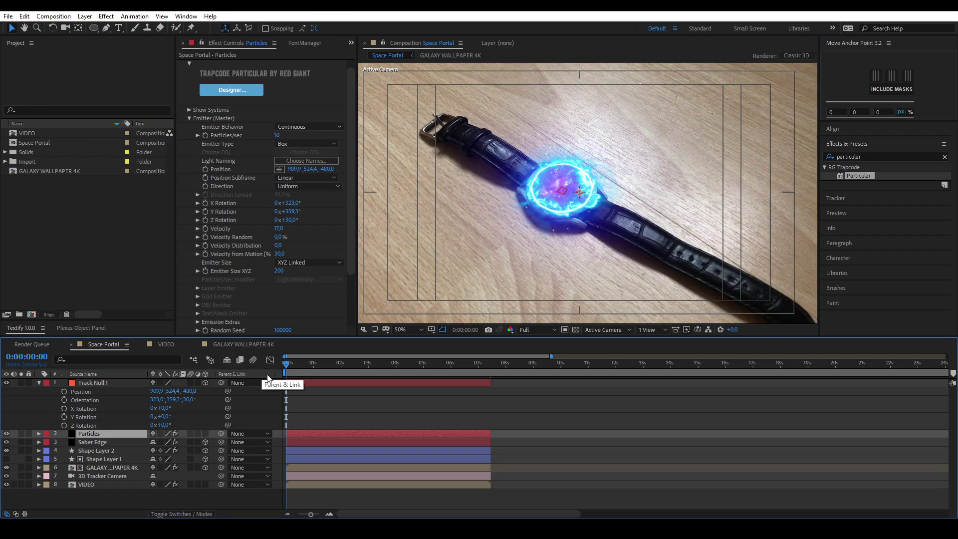
pyautogui.click(352, 411)
pyautogui.moveTo(362, 364)
pyautogui.mouseDown()
pyautogui.moveTo(320, 369)
pyautogui.moveTo(355, 371)
pyautogui.mouseUp()
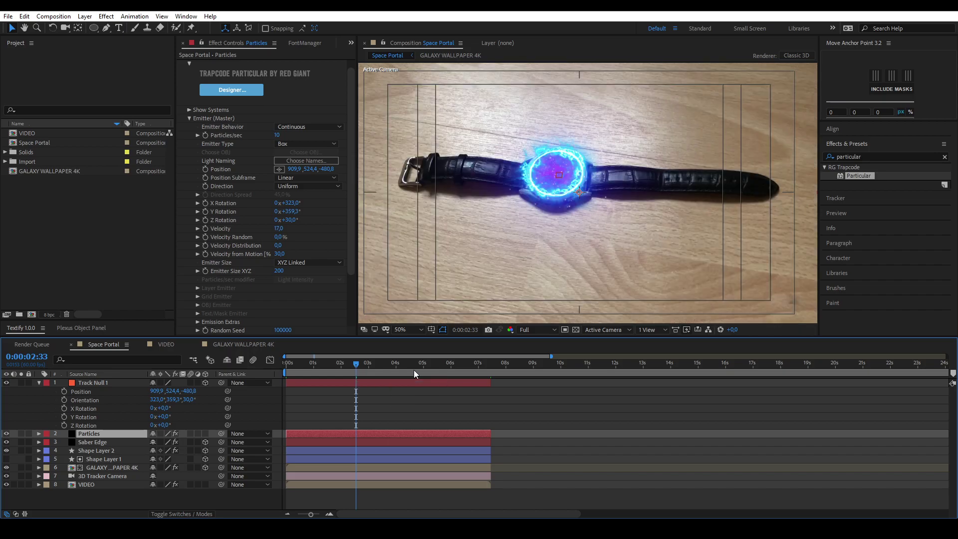
pyautogui.click(414, 369)
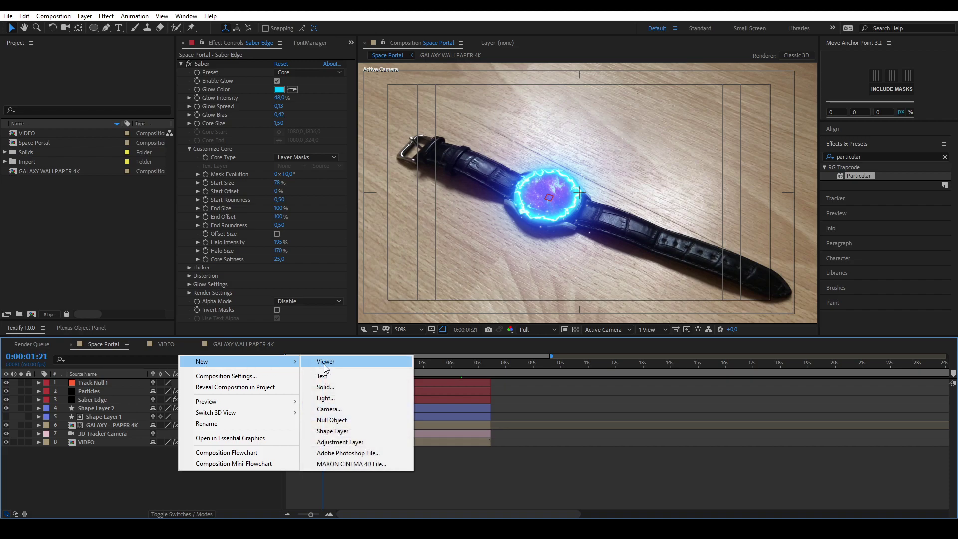
# Create a new adjustment layer named 'Looks'.
pyautogui.click(332, 441)
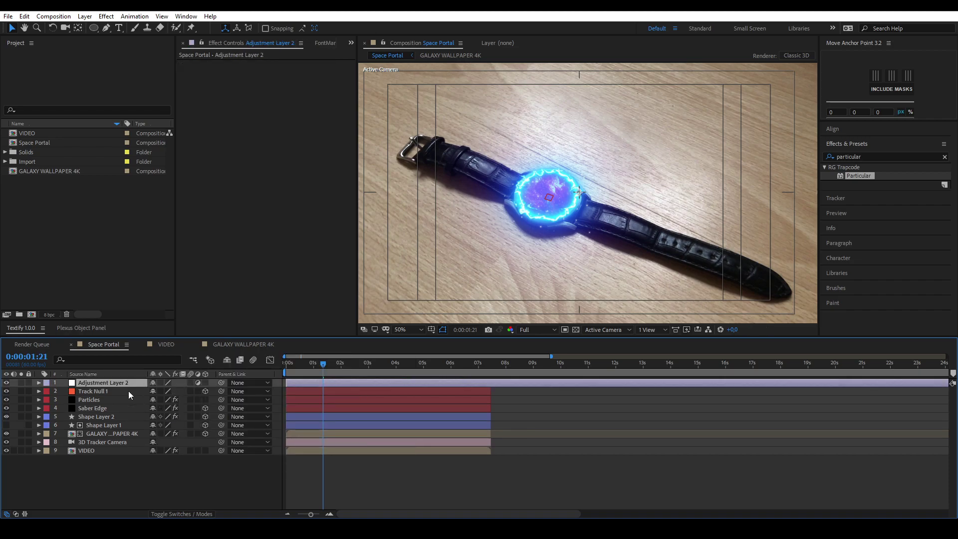
pyautogui.press('Return')
pyautogui.write('Looks')
pyautogui.press('Return')
# Apply Magic Bullet Looks to the Looks layer and add 4-Way Color, Curves and Hue/Saturation in its editor.
pyautogui.click(882, 157)
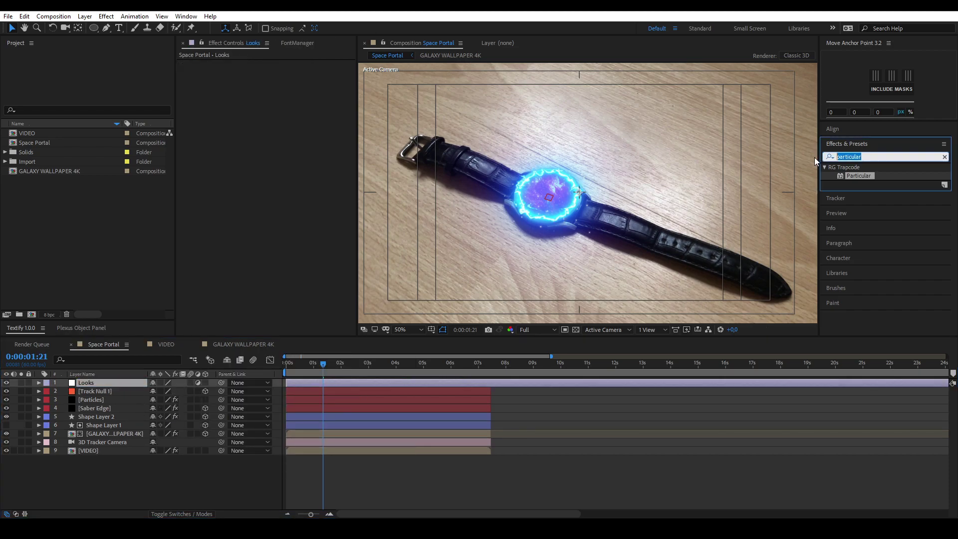
pyautogui.write('Looks')
pyautogui.moveTo(862, 201); pyautogui.dragTo(486, 383)
pyautogui.click(489, 372)
pyautogui.click(212, 90)
pyautogui.click(384, 482)
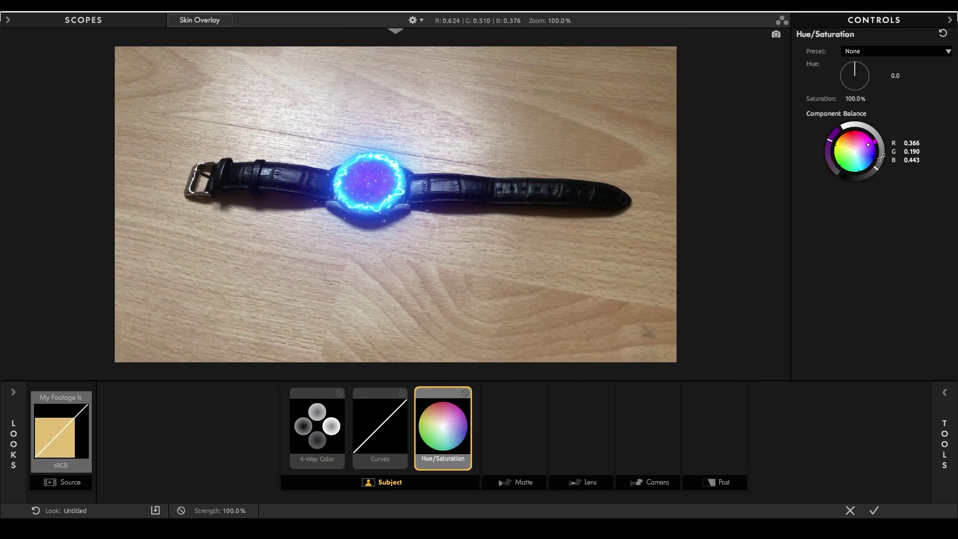
# Bend an S contrast curve, shift highlights, tint shadows blue-purple, adjust midtones, and add Diffusion.
pyautogui.click(380, 427)
pyautogui.moveTo(853, 119); pyautogui.dragTo(853, 127)
pyautogui.click(317, 427)
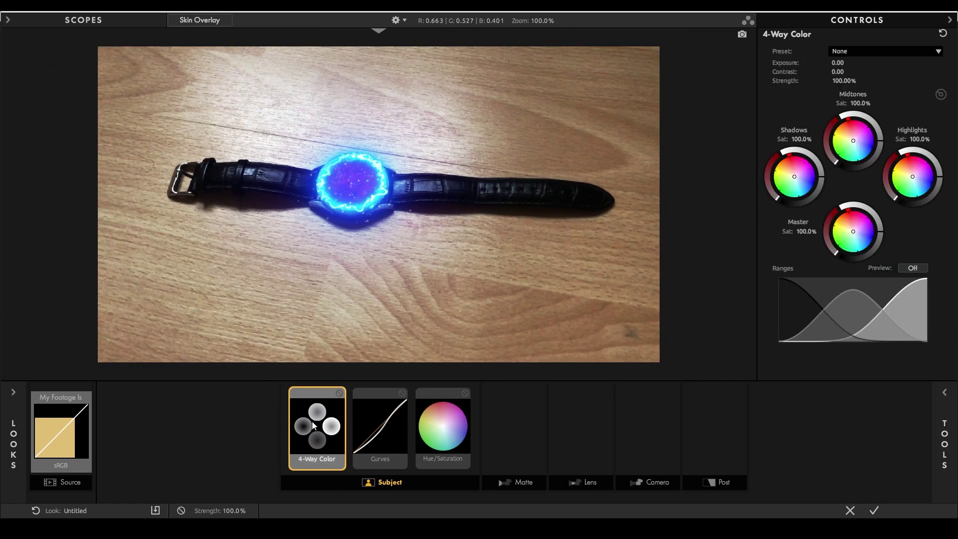
pyautogui.moveTo(912, 177); pyautogui.dragTo(913, 184)
pyautogui.moveTo(863, 146); pyautogui.dragTo(860, 143)
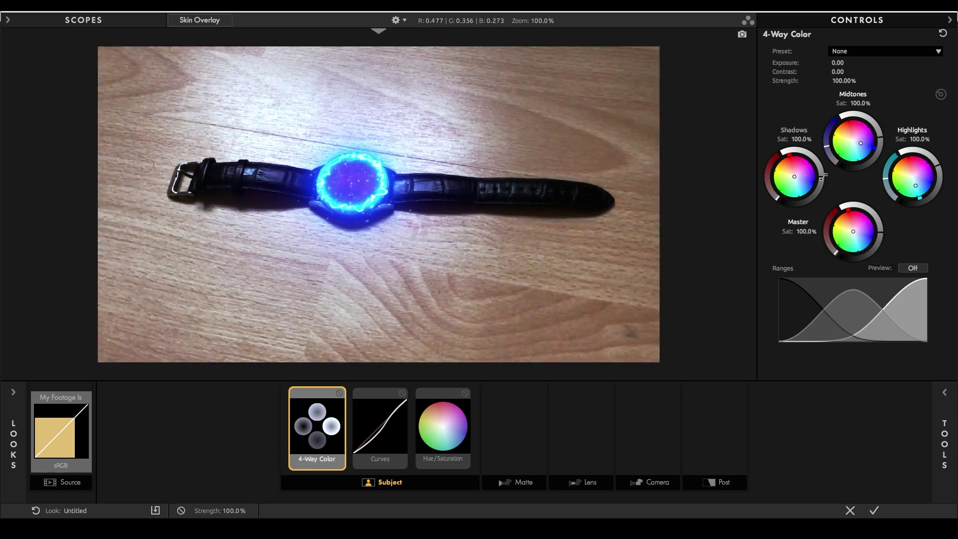
pyautogui.moveTo(795, 176); pyautogui.dragTo(803, 179)
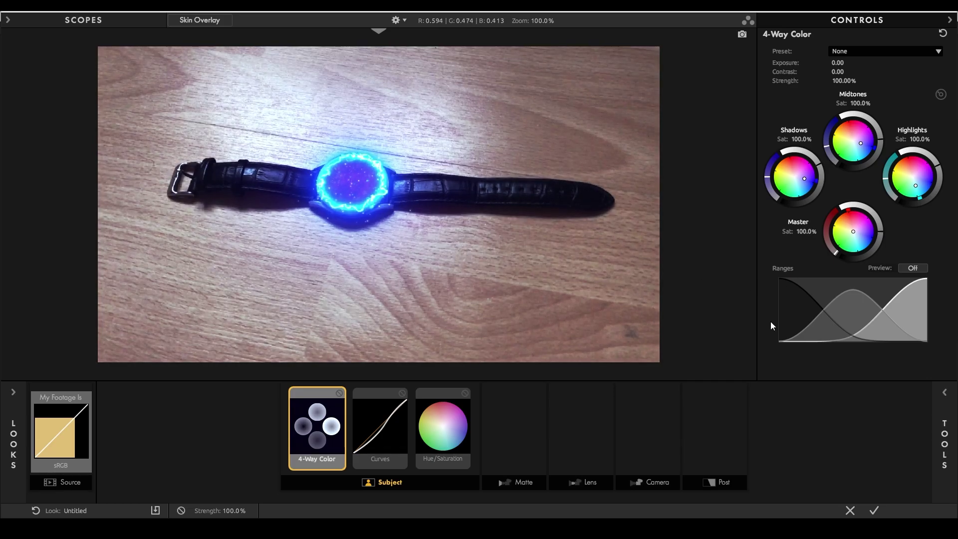
pyautogui.moveTo(883, 309); pyautogui.dragTo(890, 309)
pyautogui.moveTo(860, 143); pyautogui.dragTo(857, 140)
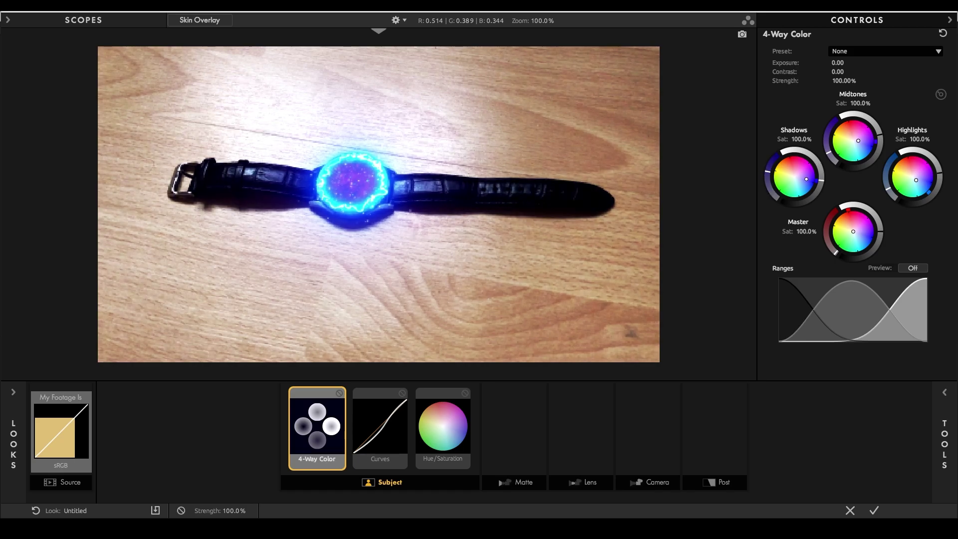
pyautogui.click(496, 441)
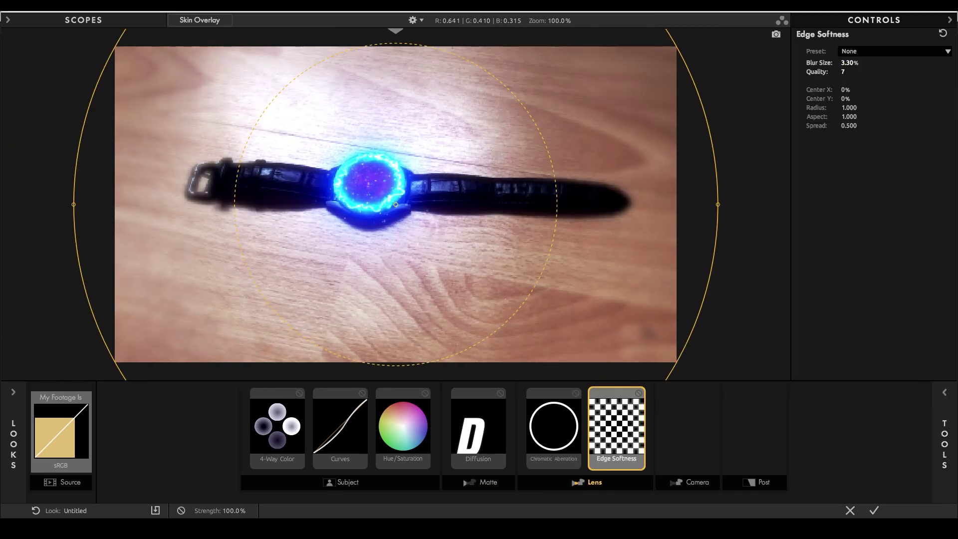
# Remove Edge Softness, darken the camera curve, set the LUT to Suntan, and add Mojo II in Post.
pyautogui.press('Delete')
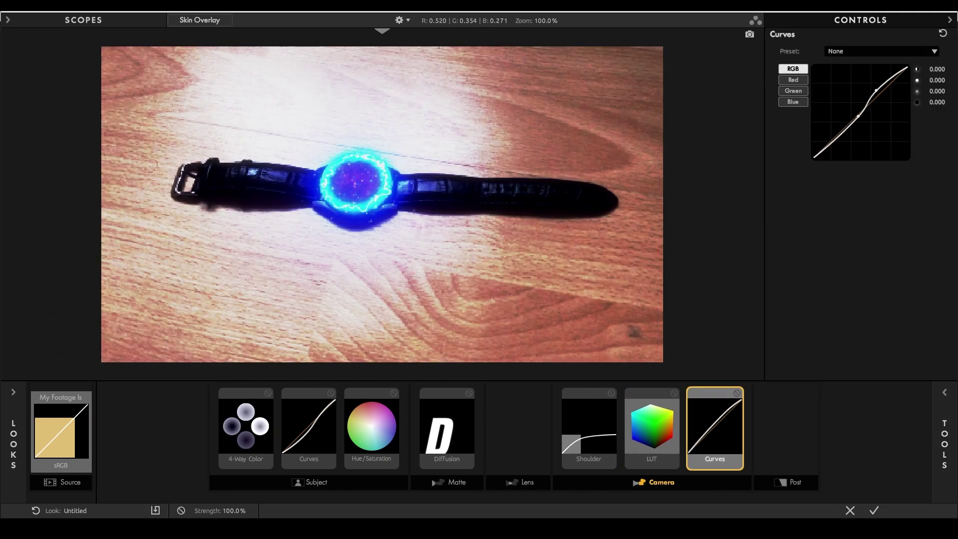
pyautogui.moveTo(876, 91); pyautogui.dragTo(864, 100)
pyautogui.click(652, 426)
pyautogui.click(893, 64)
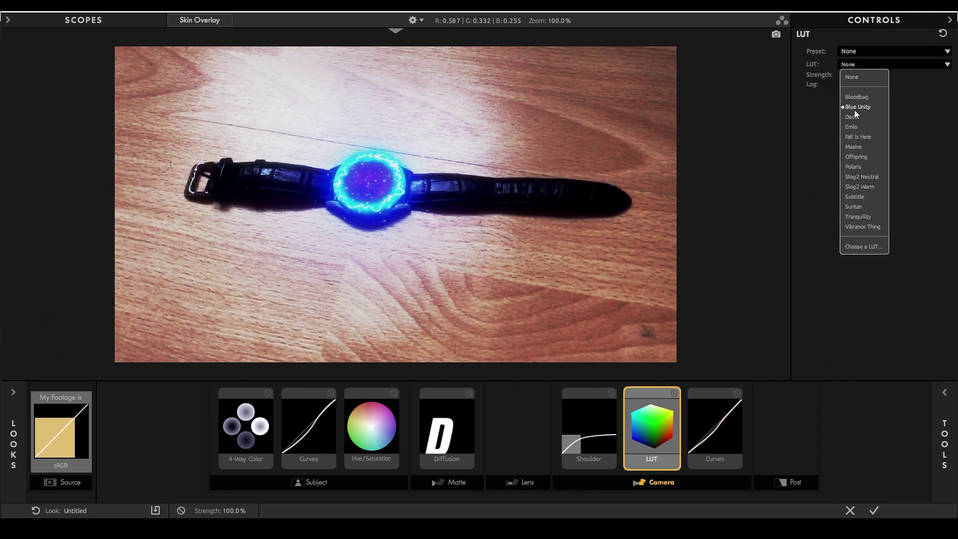
pyautogui.click(861, 177)
pyautogui.click(848, 64)
pyautogui.click(853, 206)
pyautogui.click(796, 482)
pyautogui.click(945, 444)
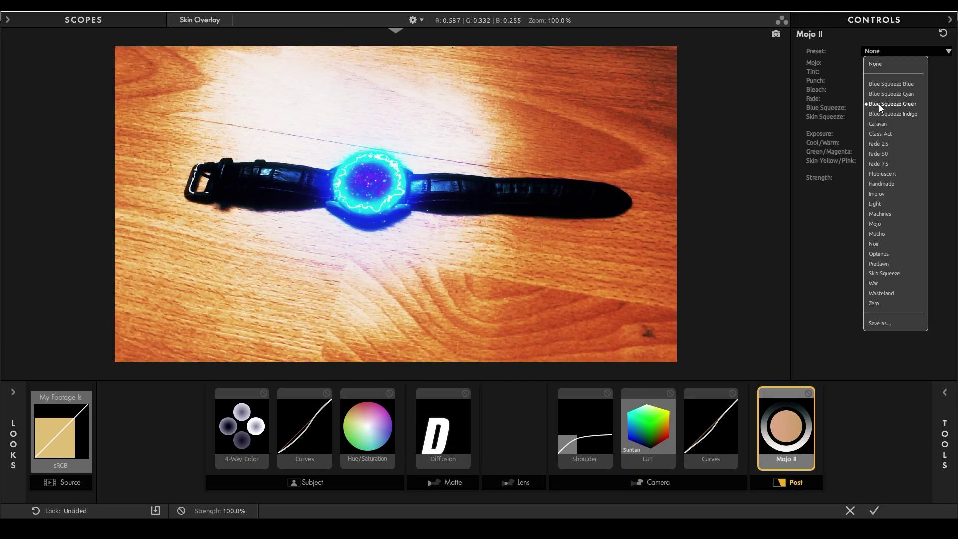